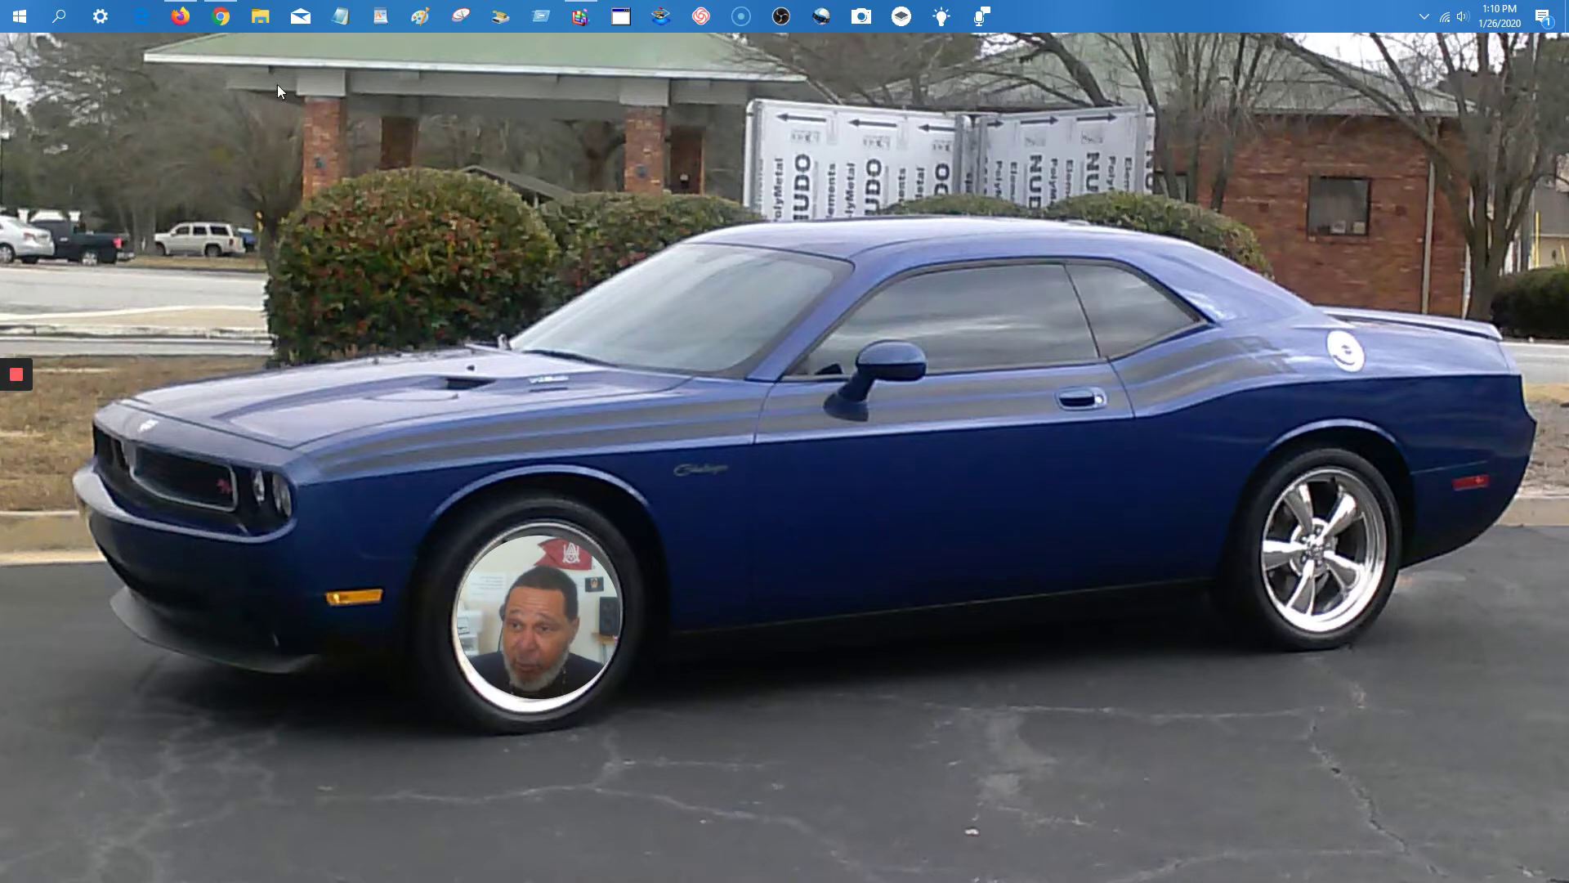
Step: Switch to Firefox and open the Monetization settings of the Unicorn Wallpapers HD project in Andromo
{"action": "left_click", "coordinate": [179, 17]}
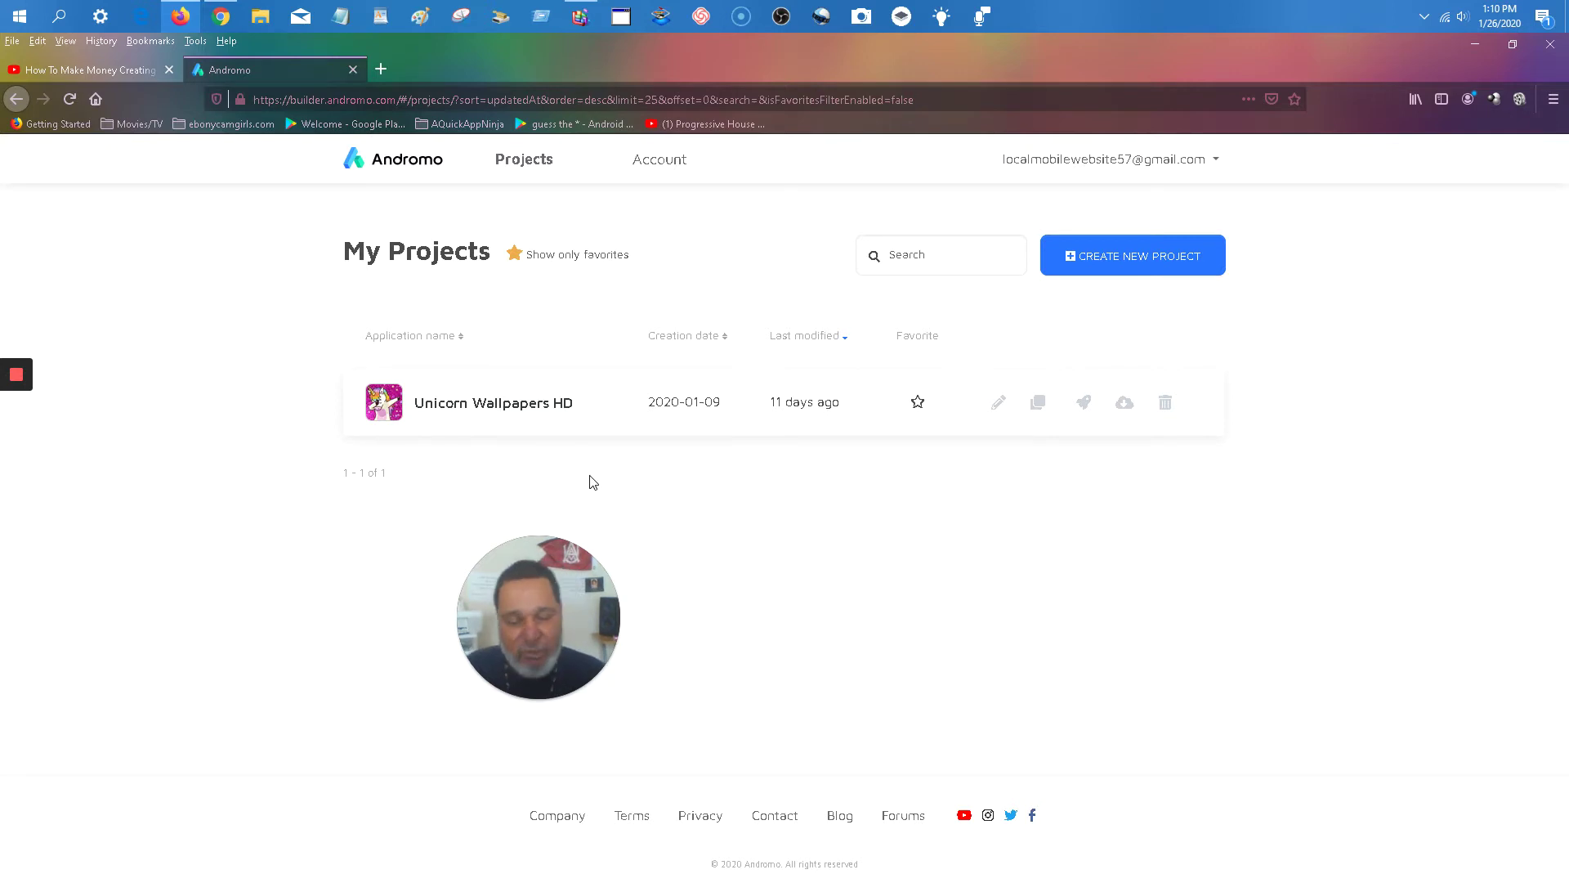
{"action": "mouse_move", "coordinate": [533, 564]}
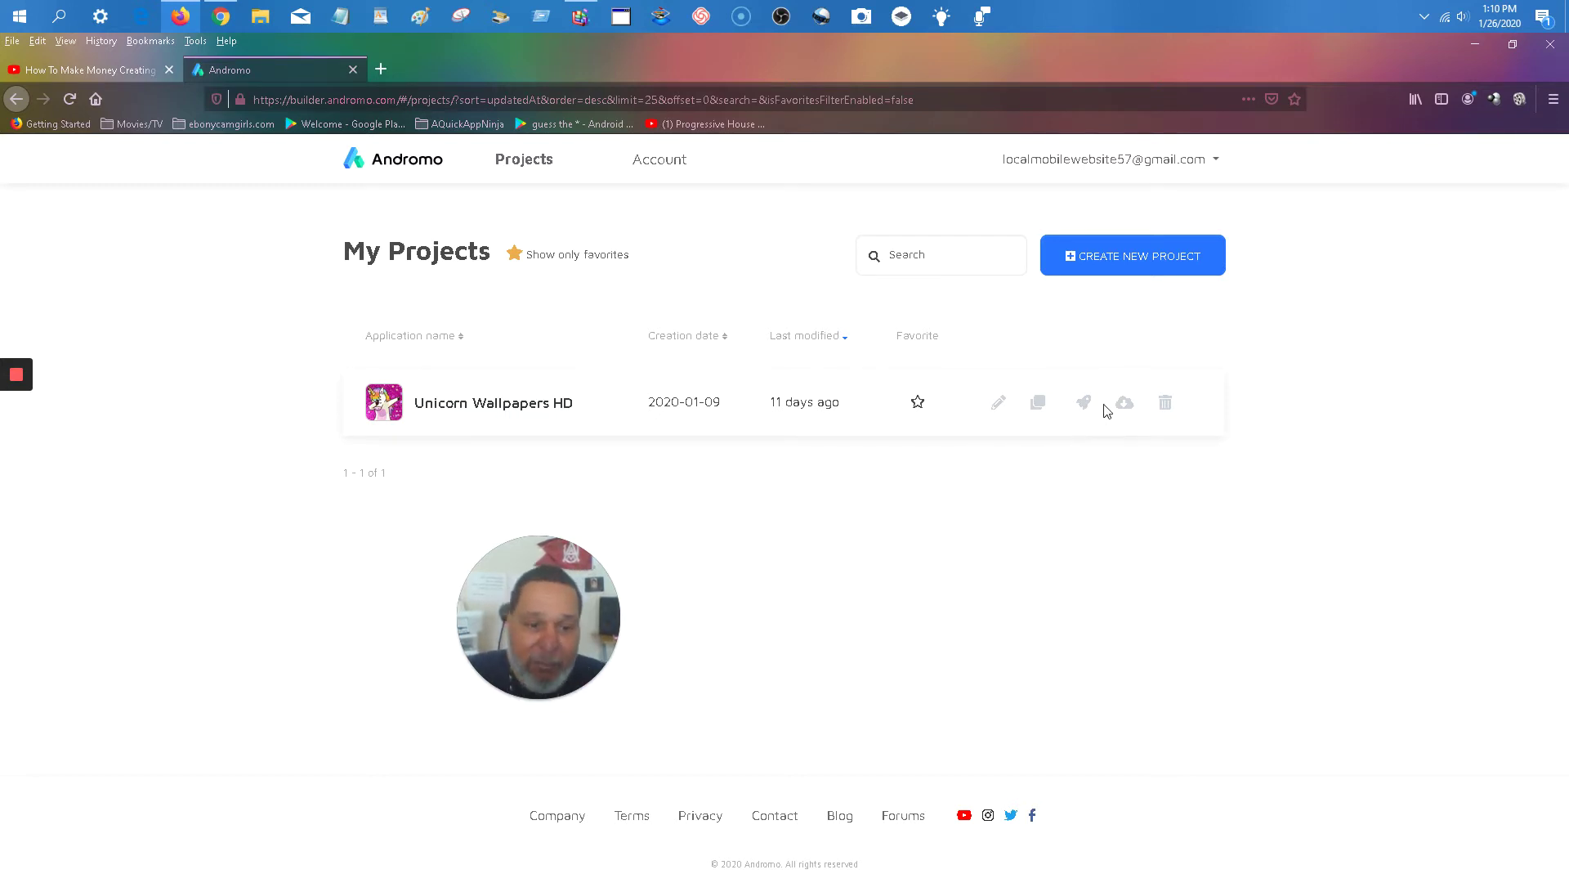
{"action": "left_click", "coordinate": [999, 406]}
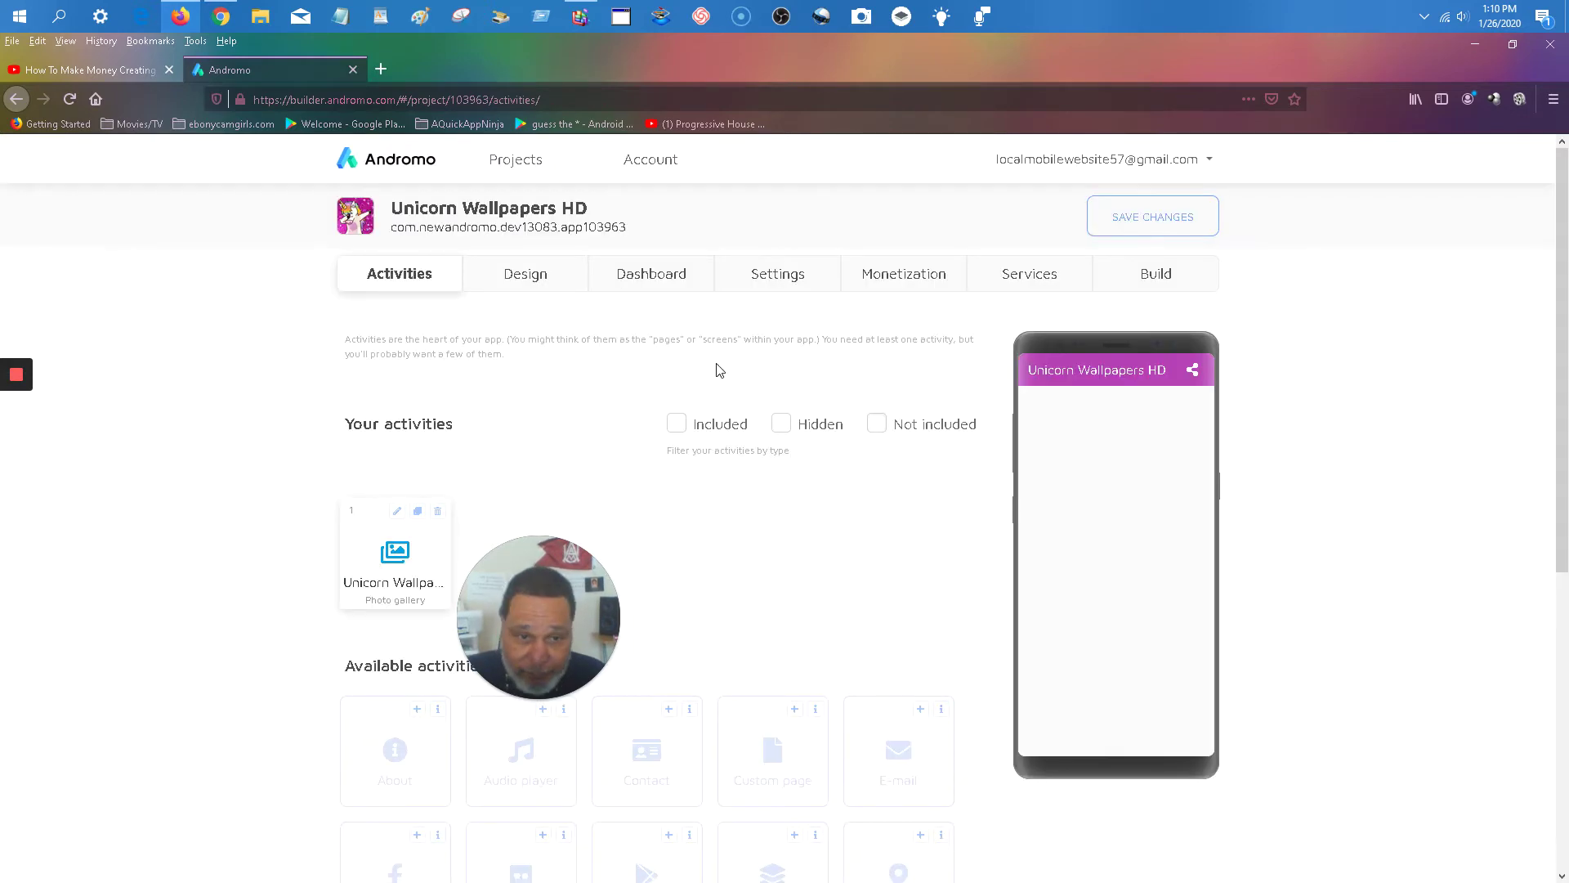
{"action": "left_click", "coordinate": [897, 280]}
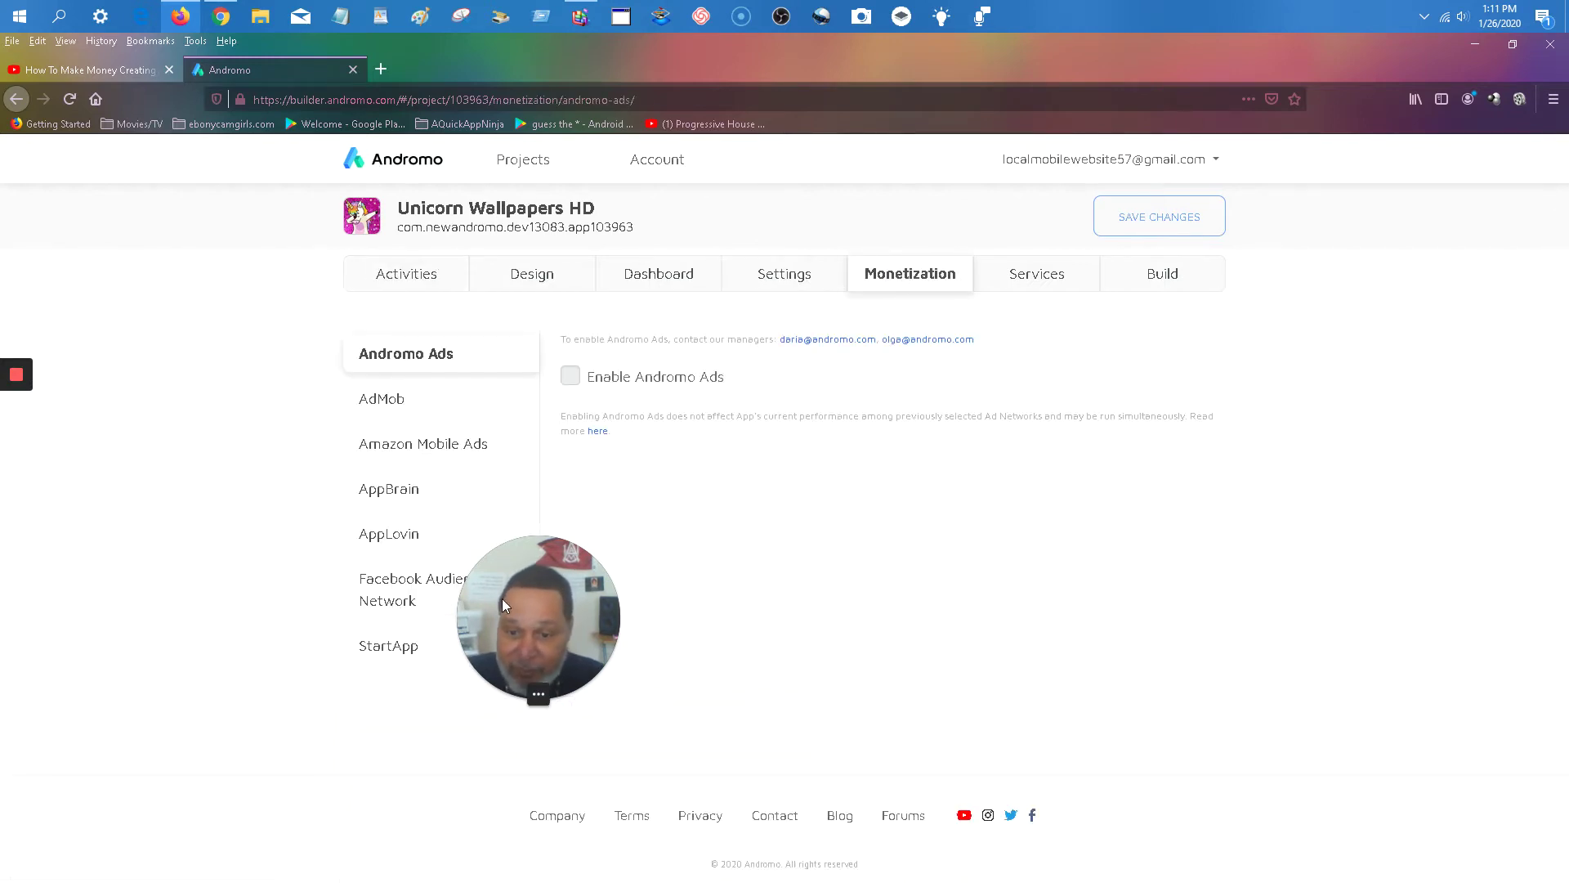
{"action": "left_click_drag", "start_coordinate": [525, 598], "coordinate": [141, 723]}
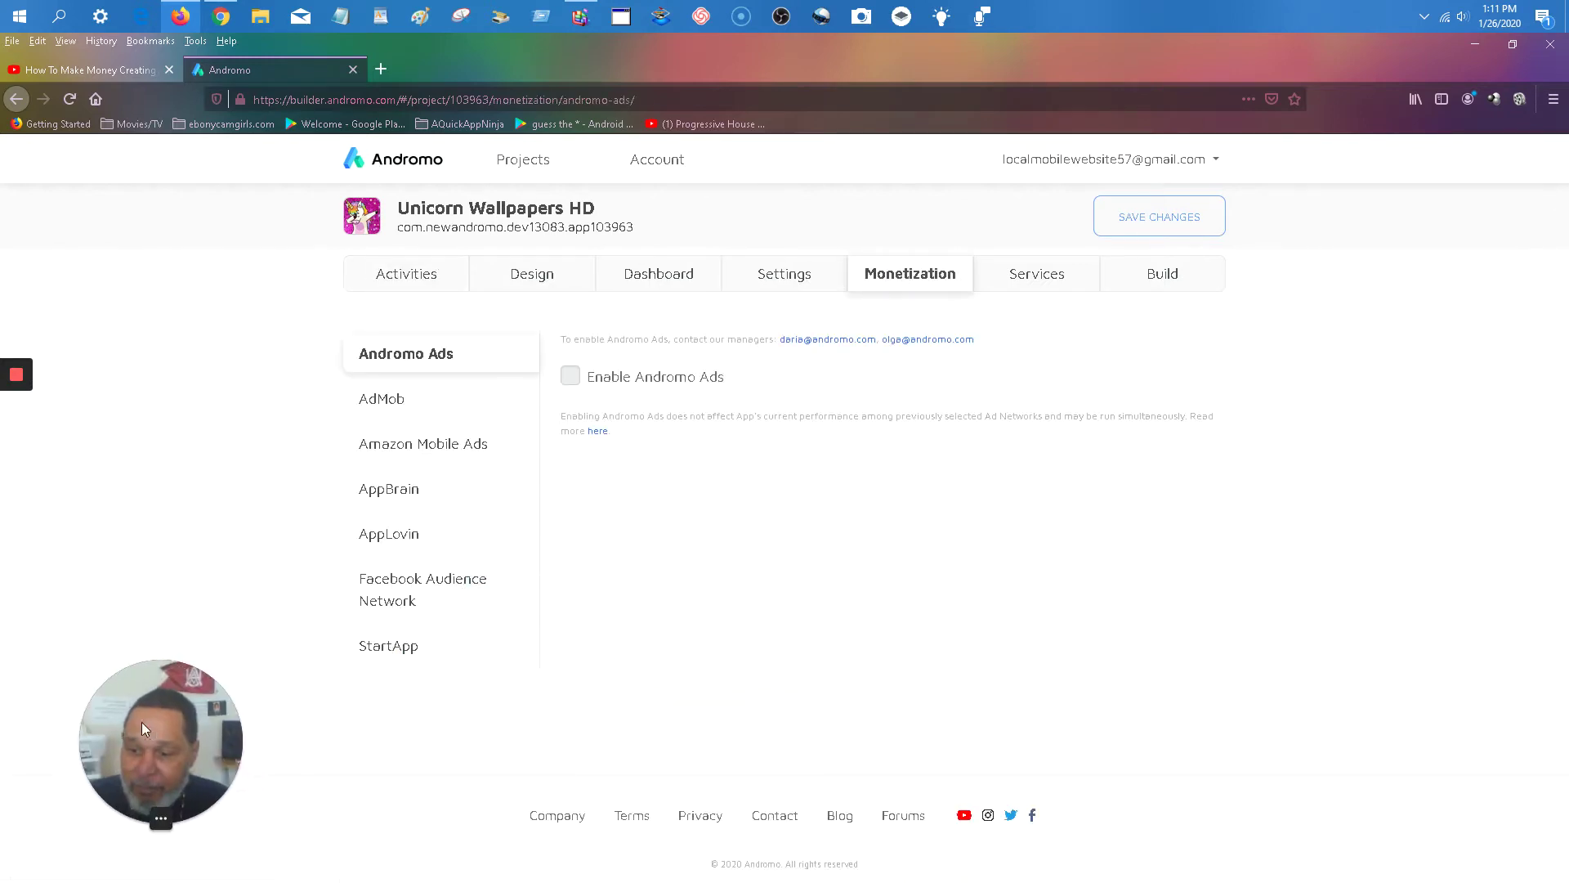
{"action": "mouse_move", "coordinate": [131, 821]}
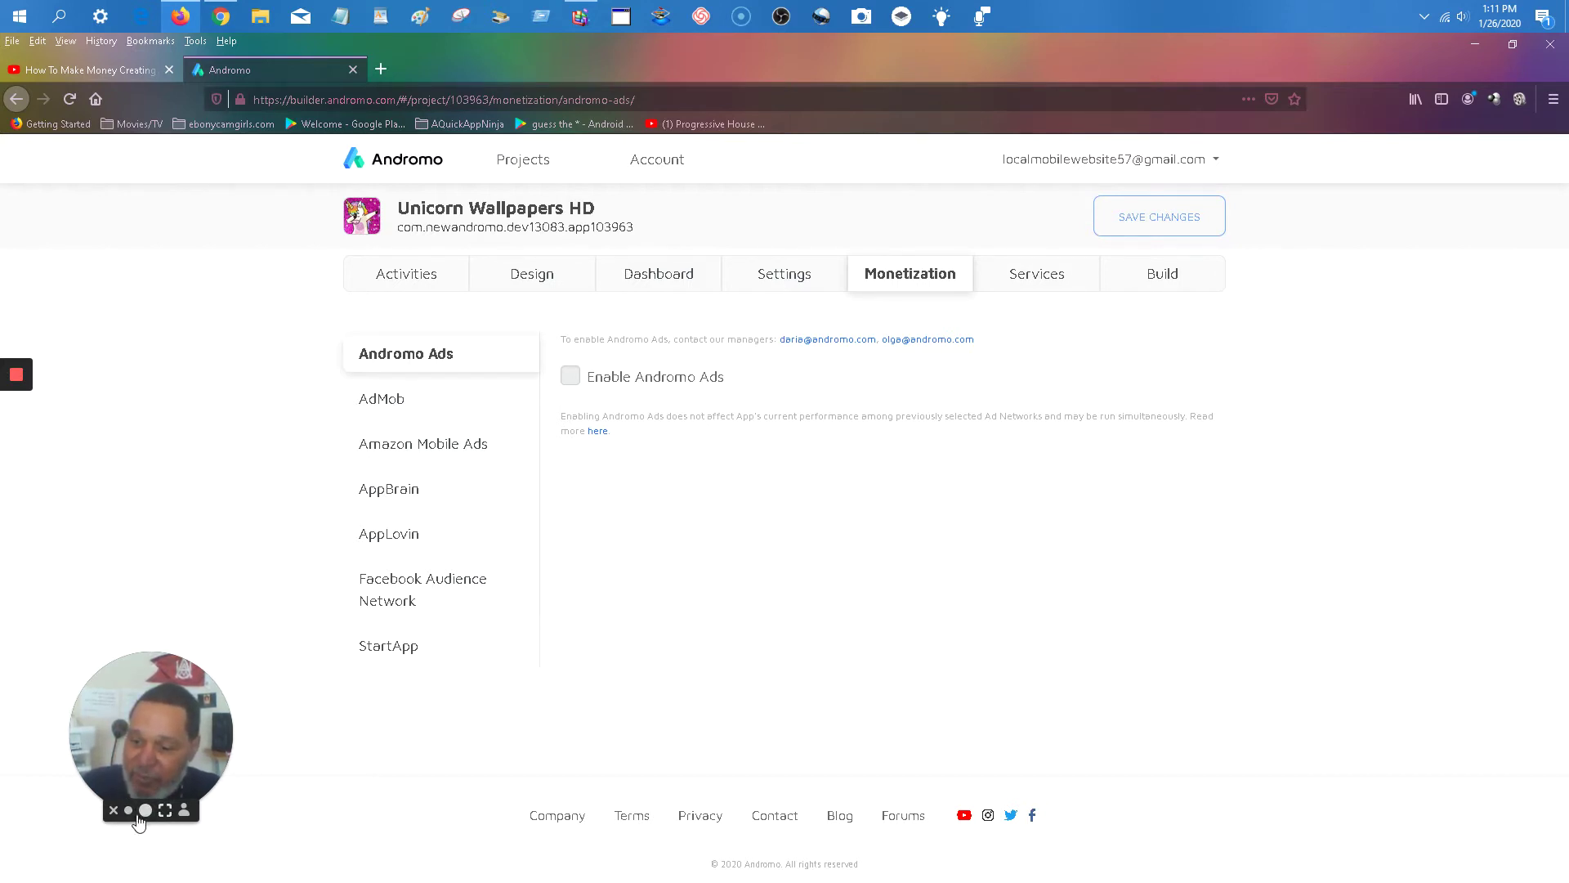
{"action": "left_click", "coordinate": [113, 811]}
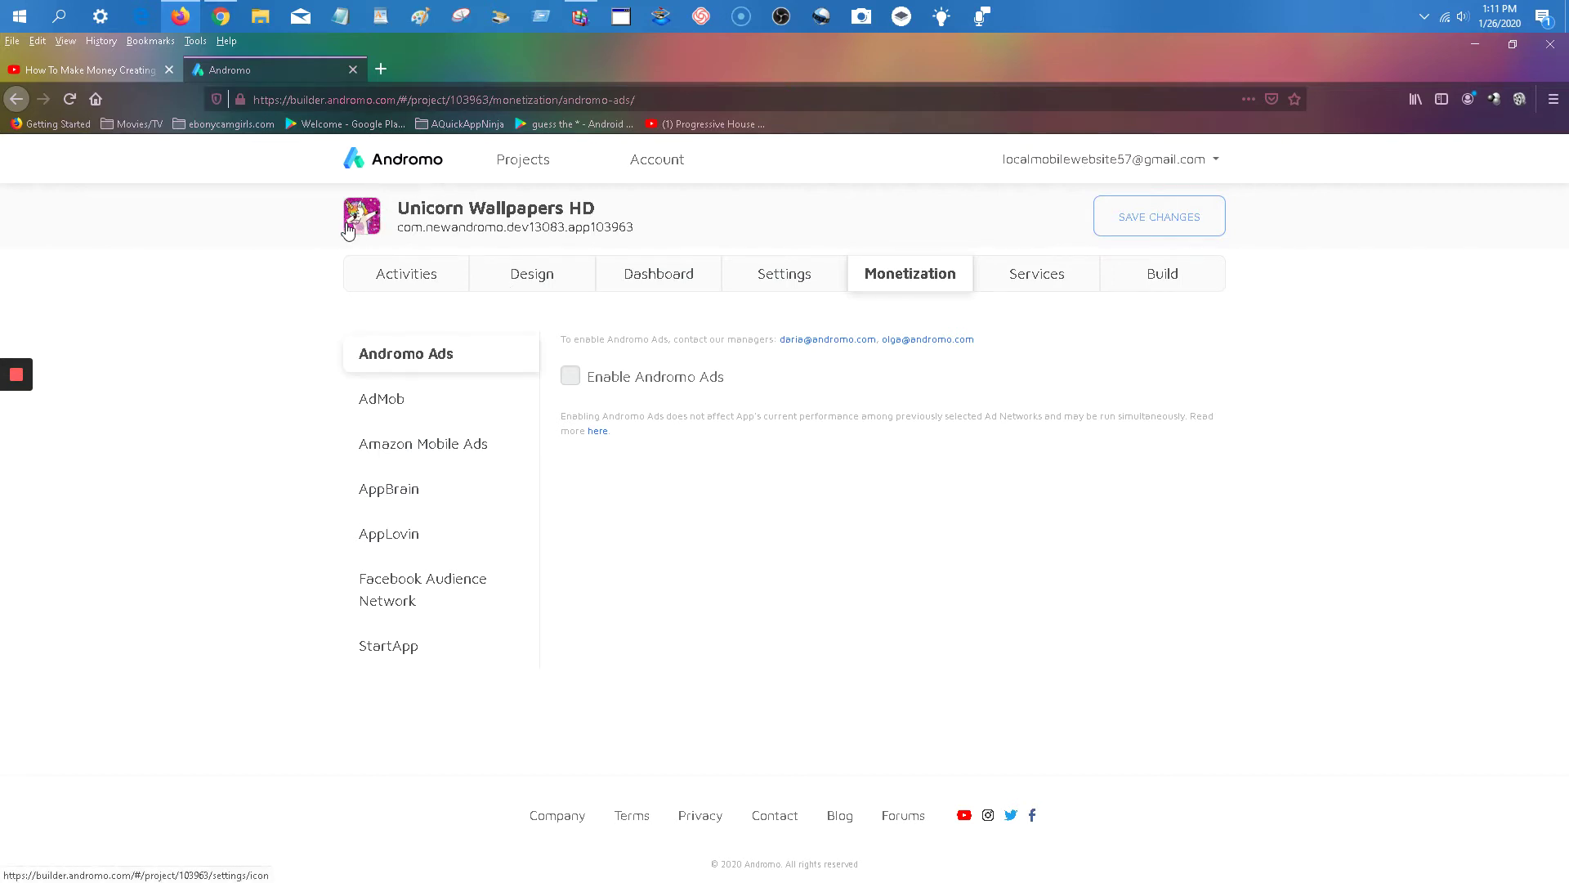
Step: Open the AdMob monetization settings and examine what the banner and interstitial ad options require, leaving both disabled
{"action": "left_click", "coordinate": [381, 400]}
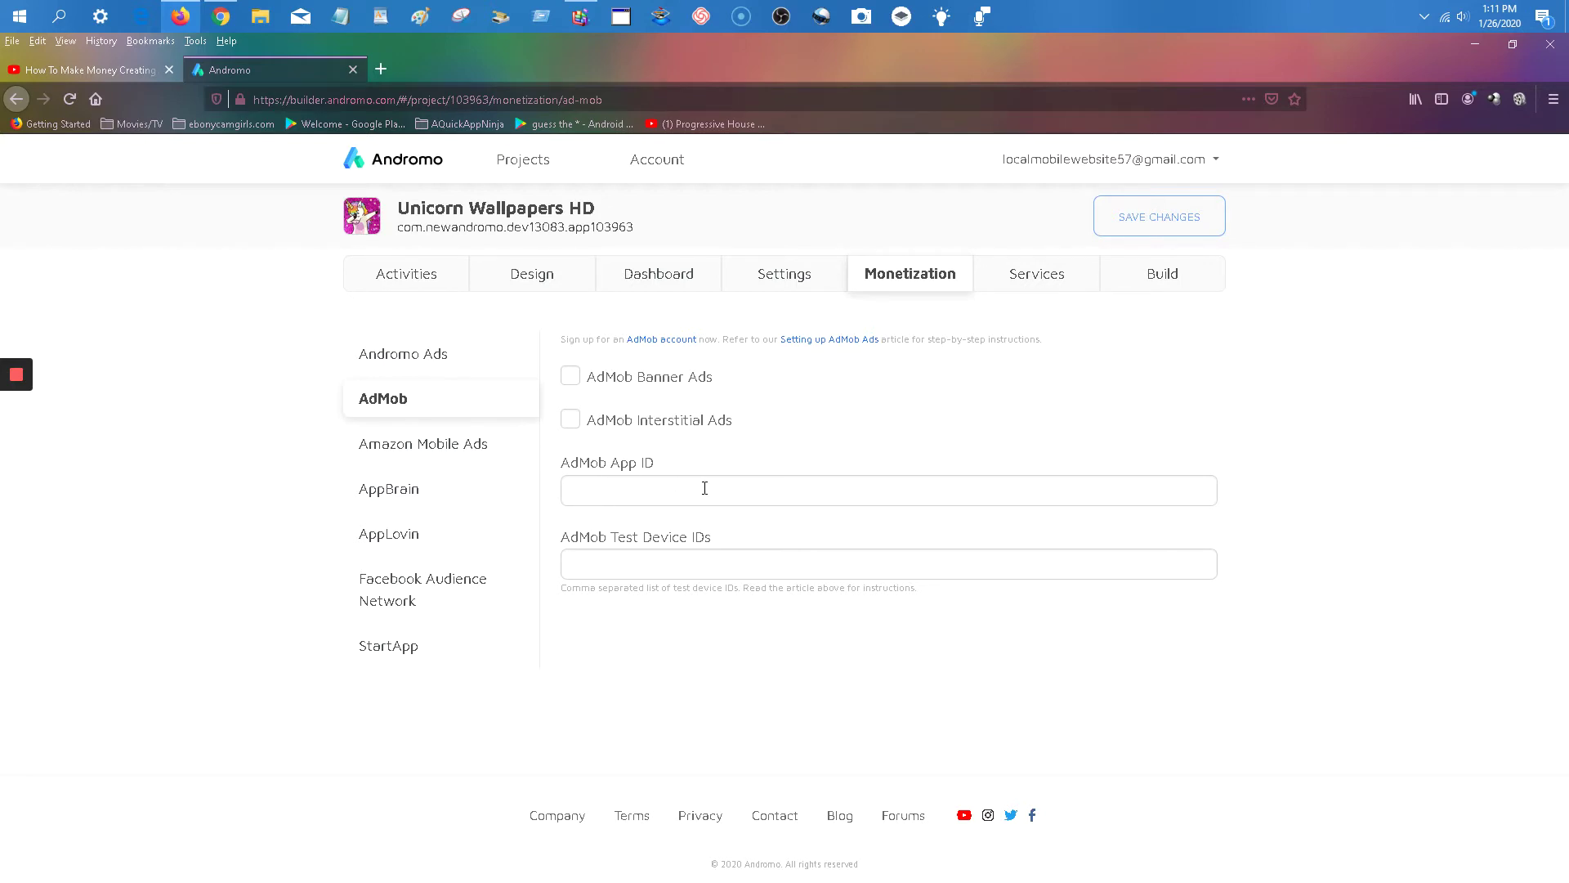
{"action": "left_click", "coordinate": [571, 378]}
{"action": "left_click", "coordinate": [572, 513]}
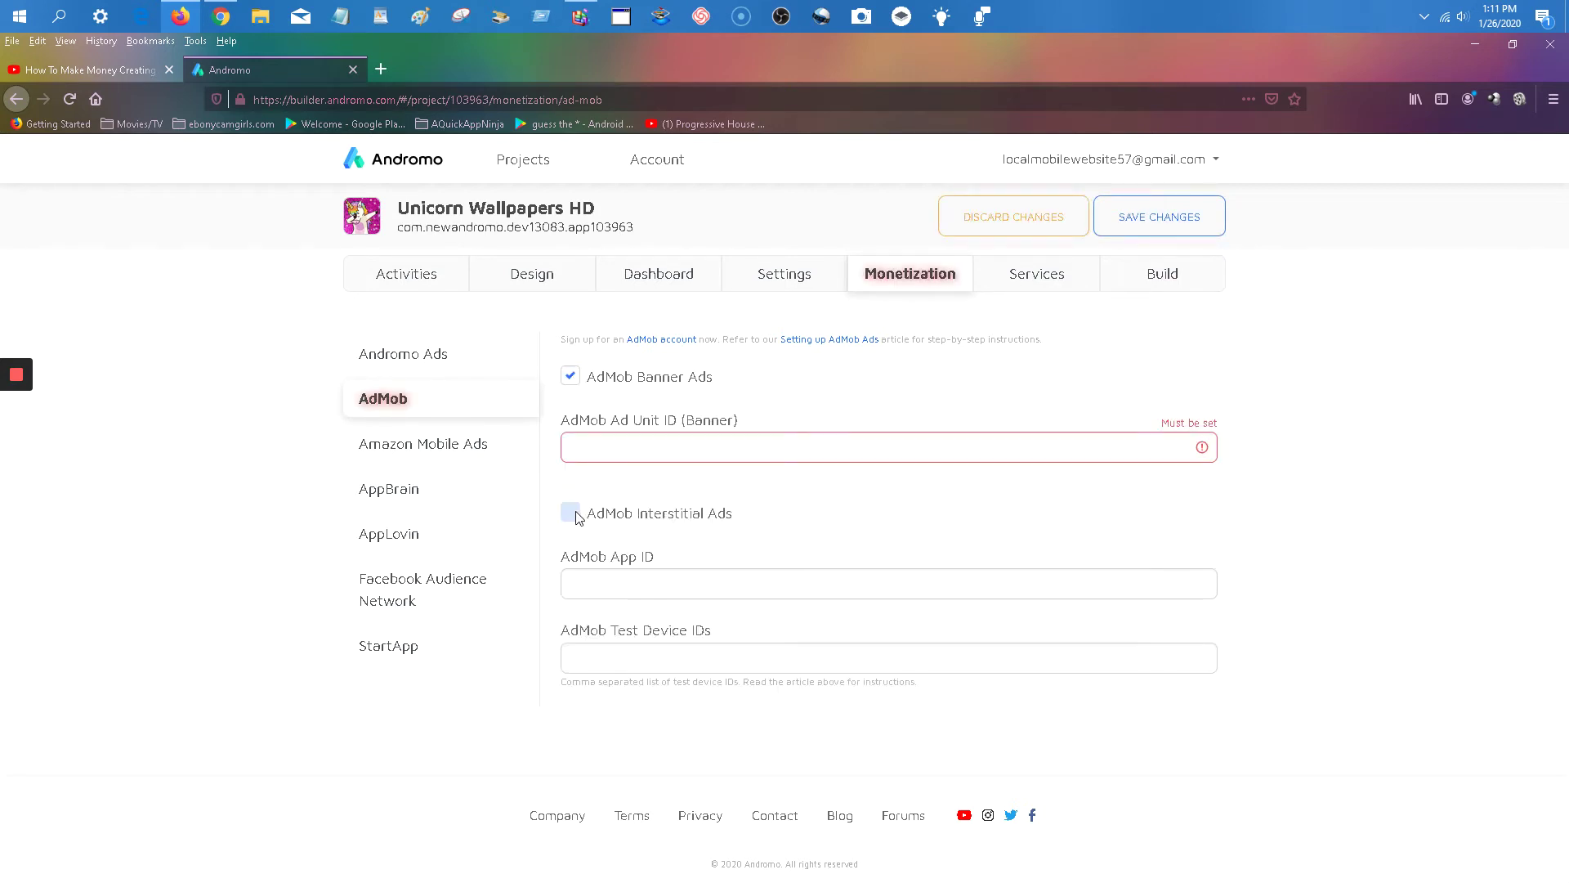
{"action": "left_click", "coordinate": [565, 376]}
{"action": "left_click", "coordinate": [572, 420]}
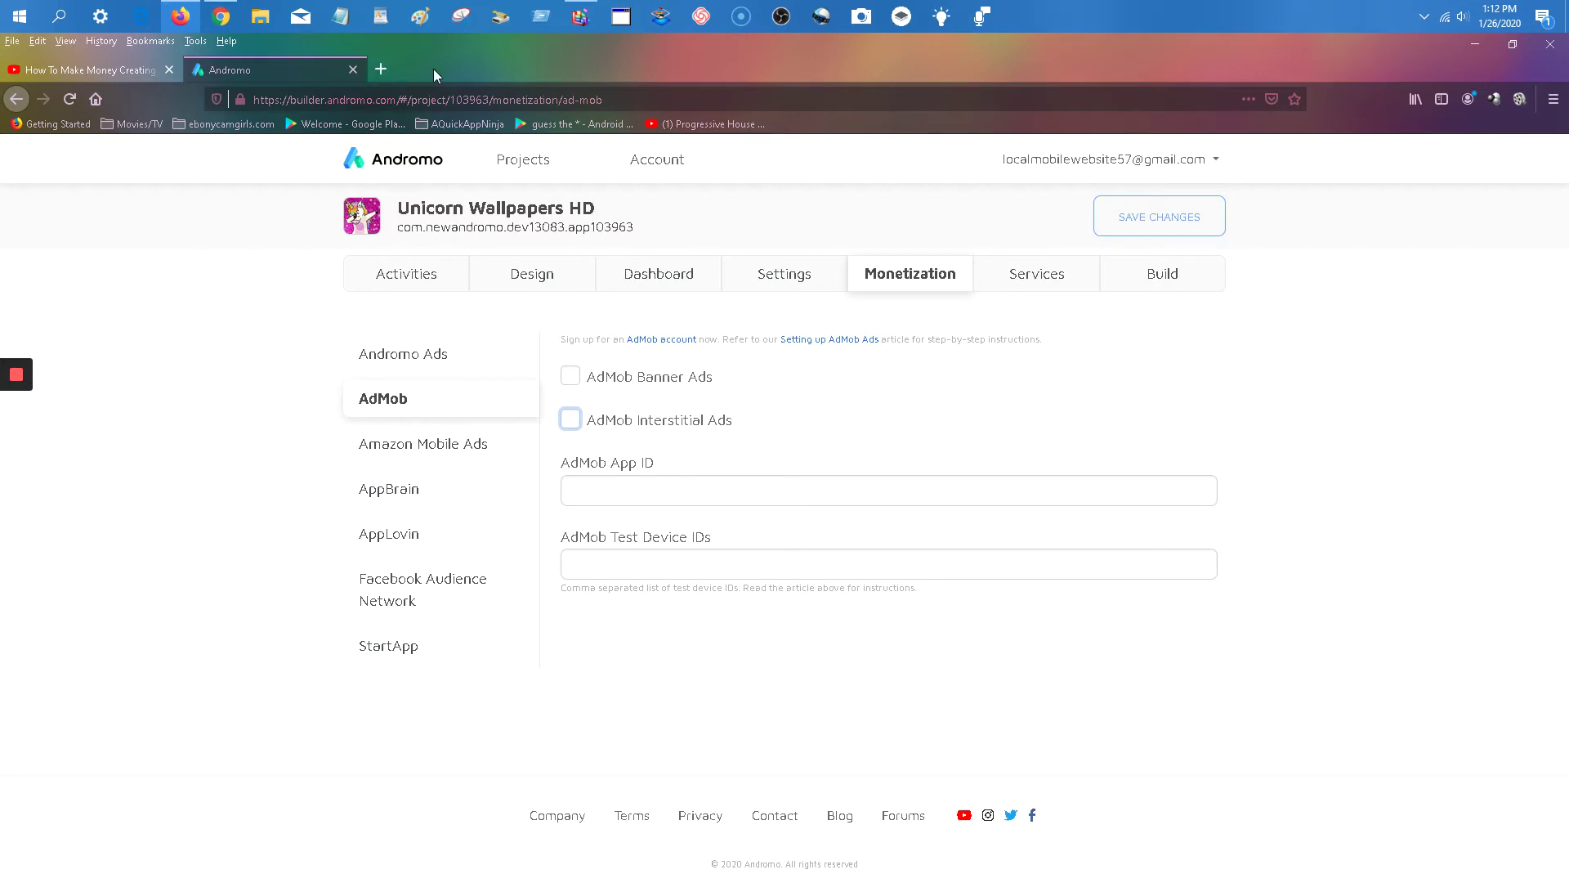
Step: Search the web for admob in a new browser tab and open the Google AdMob website
{"action": "left_click", "coordinate": [382, 71]}
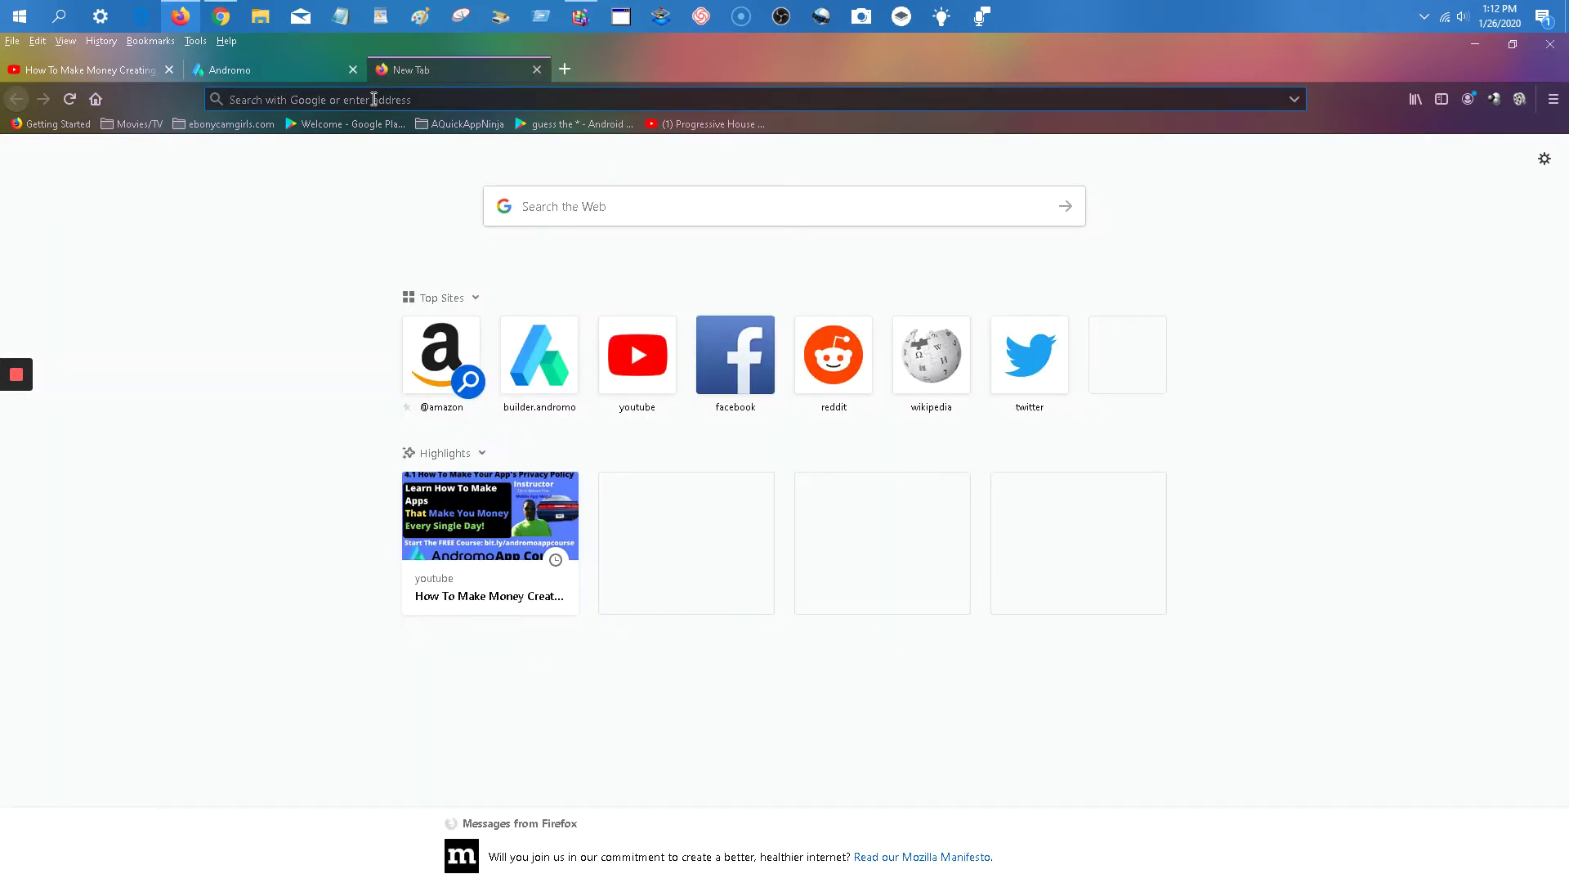
{"action": "type", "text": "admob"}
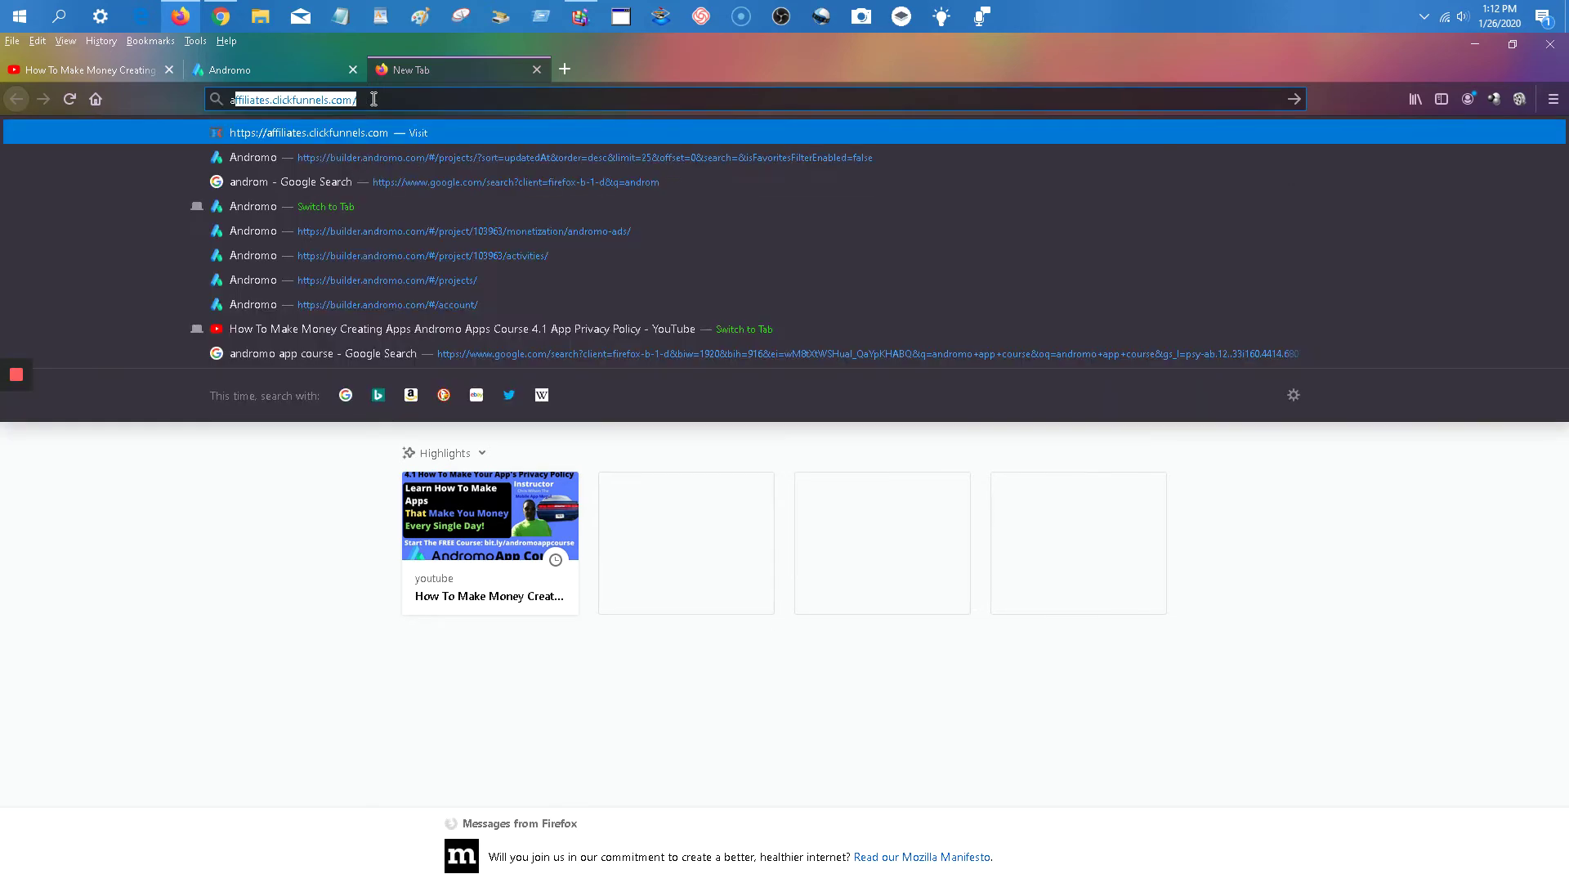
{"action": "key", "text": "Return"}
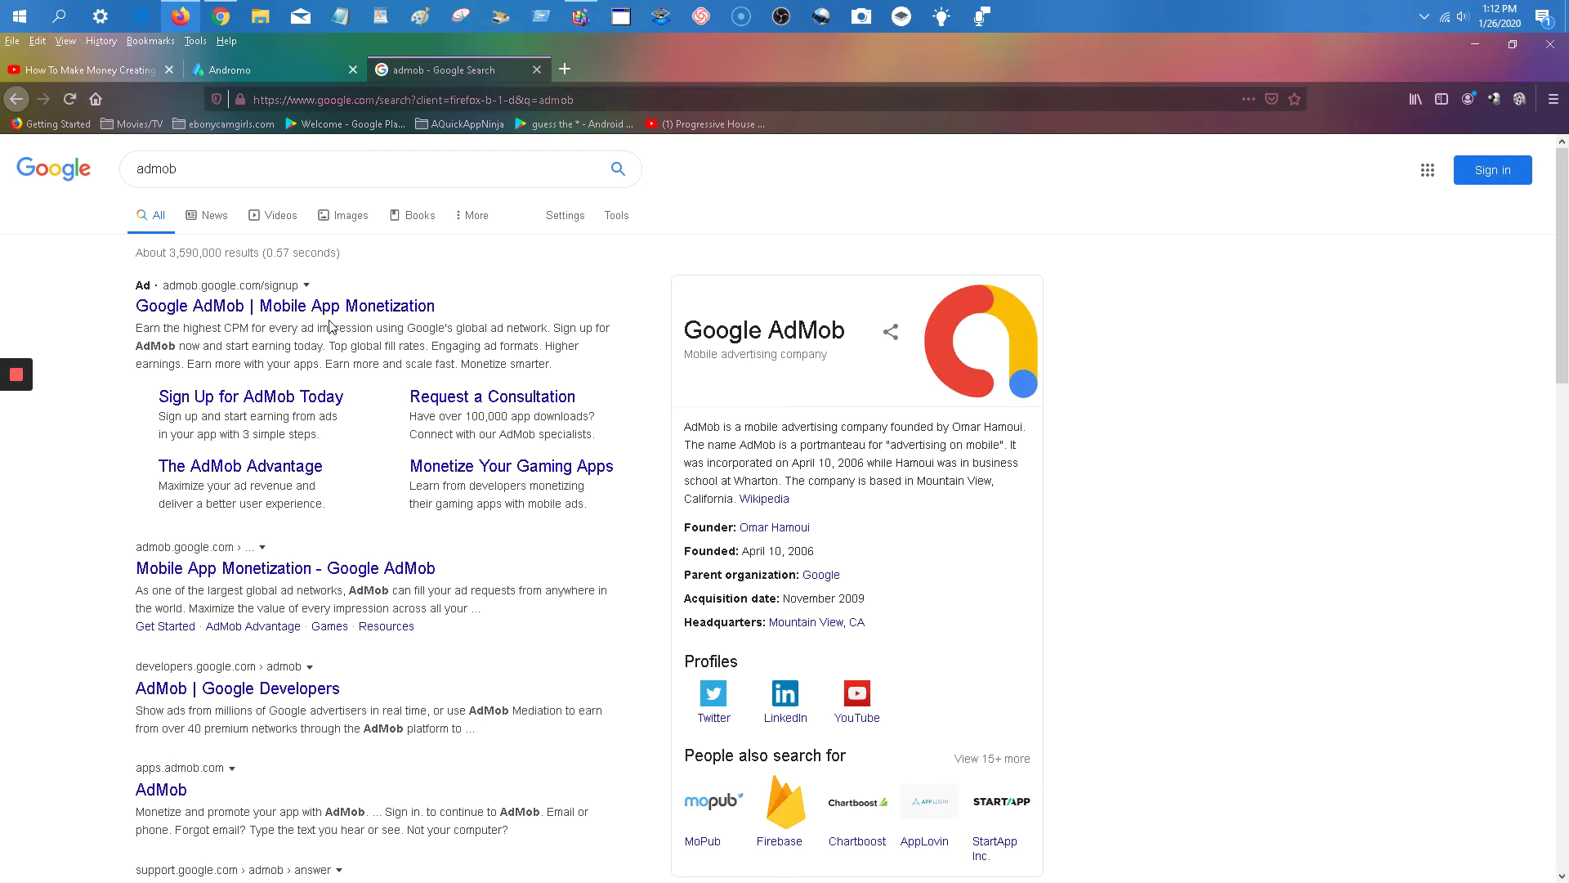
{"action": "left_click", "coordinate": [259, 314]}
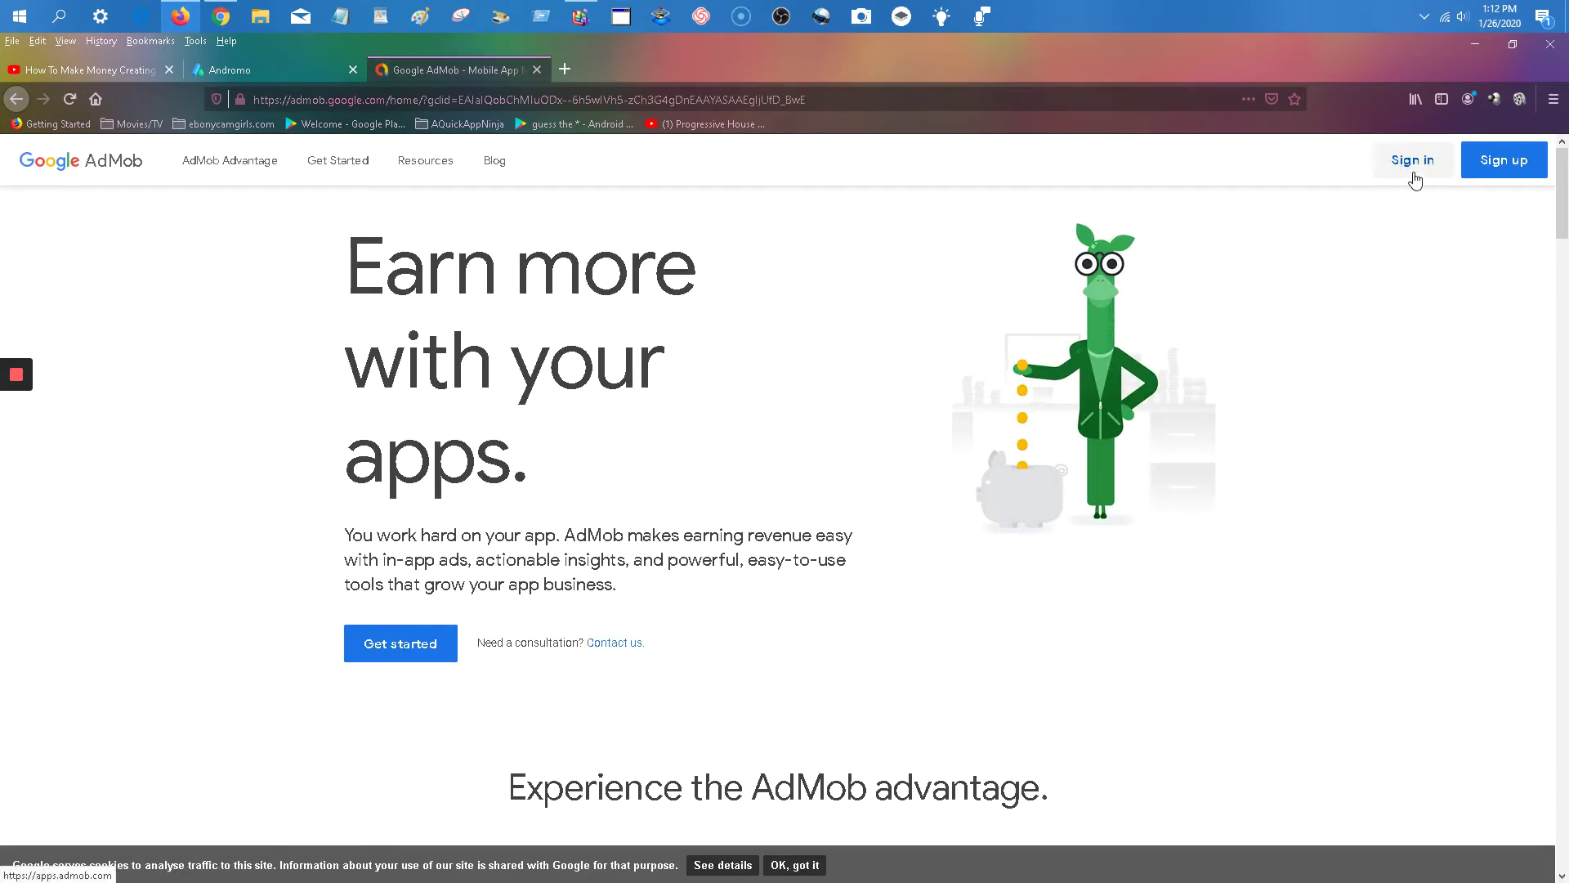
Step: Sign in to AdMob with the existing Google account's e-mail and password
{"action": "left_click", "coordinate": [1518, 166]}
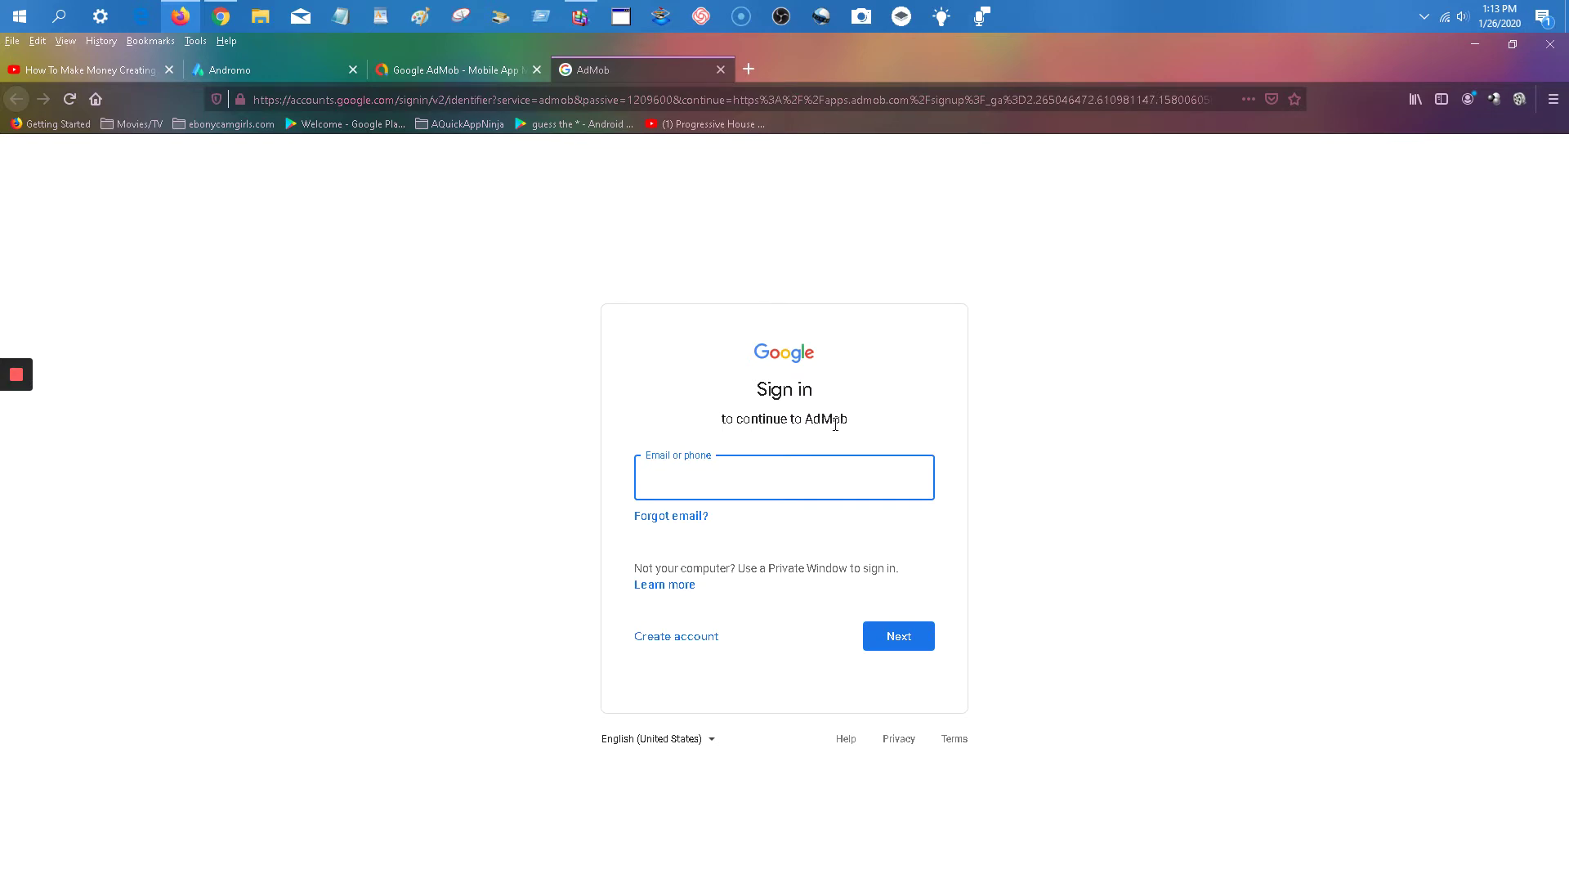
{"action": "left_click", "coordinate": [722, 69]}
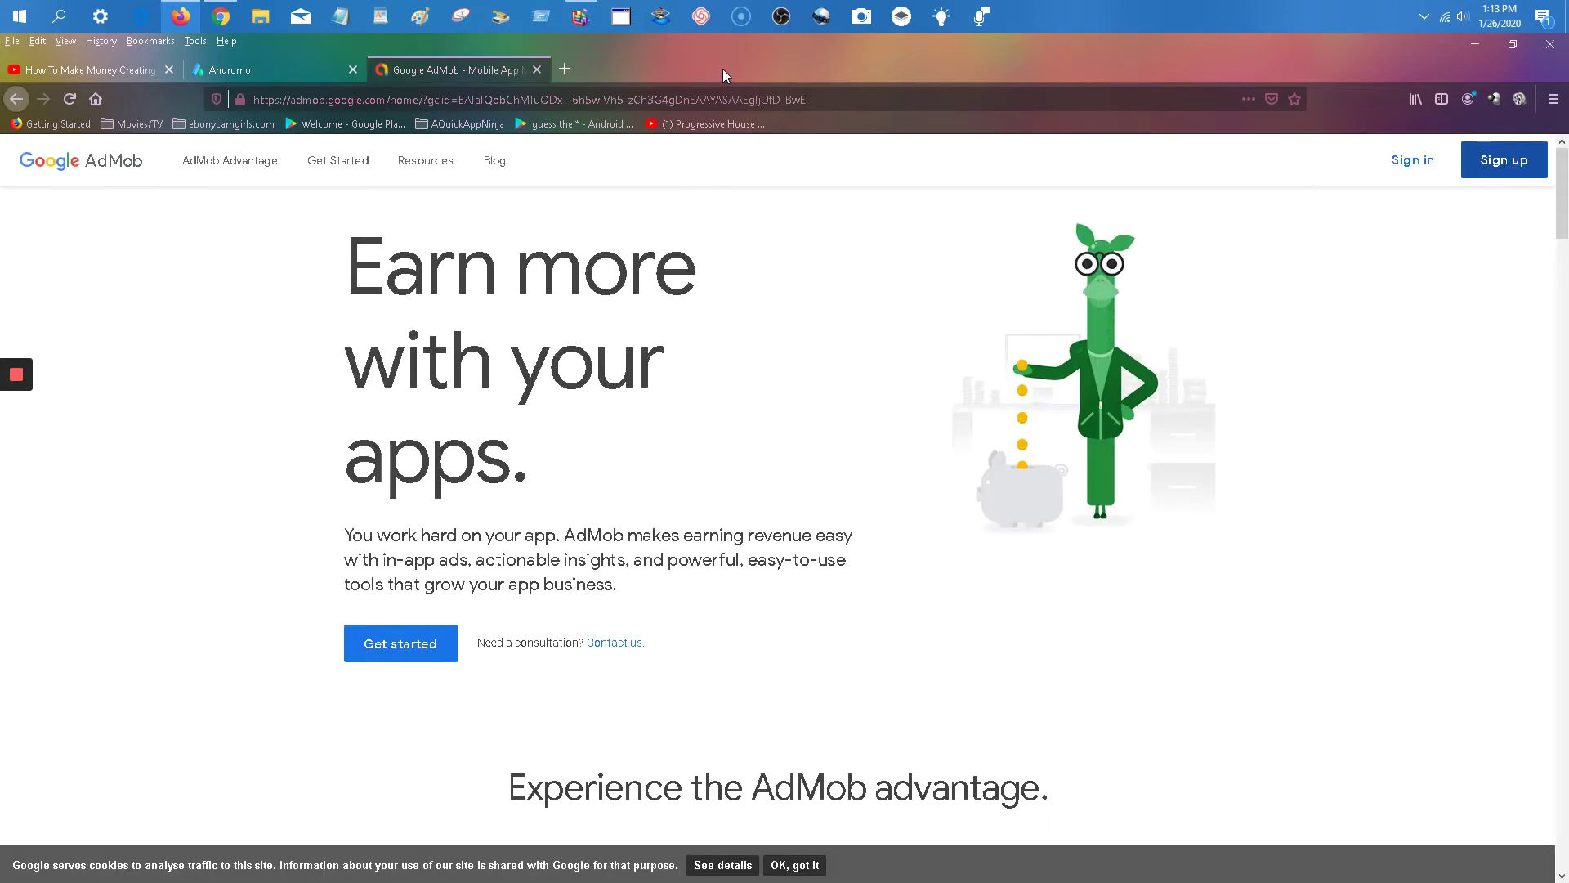
{"action": "left_click", "coordinate": [1411, 163]}
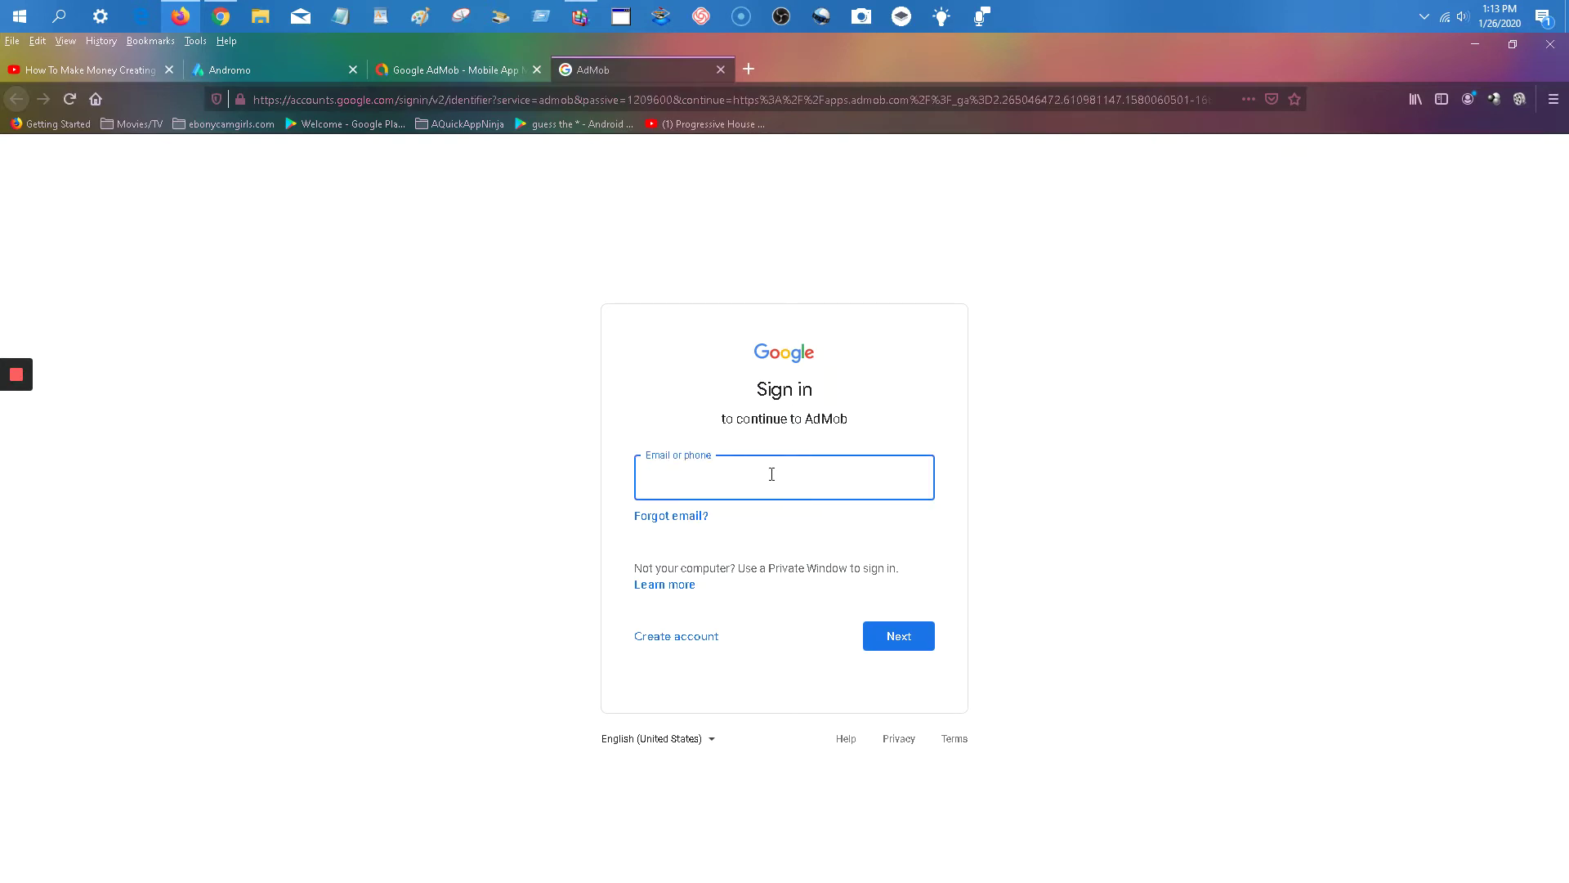
{"action": "left_click", "coordinate": [771, 474]}
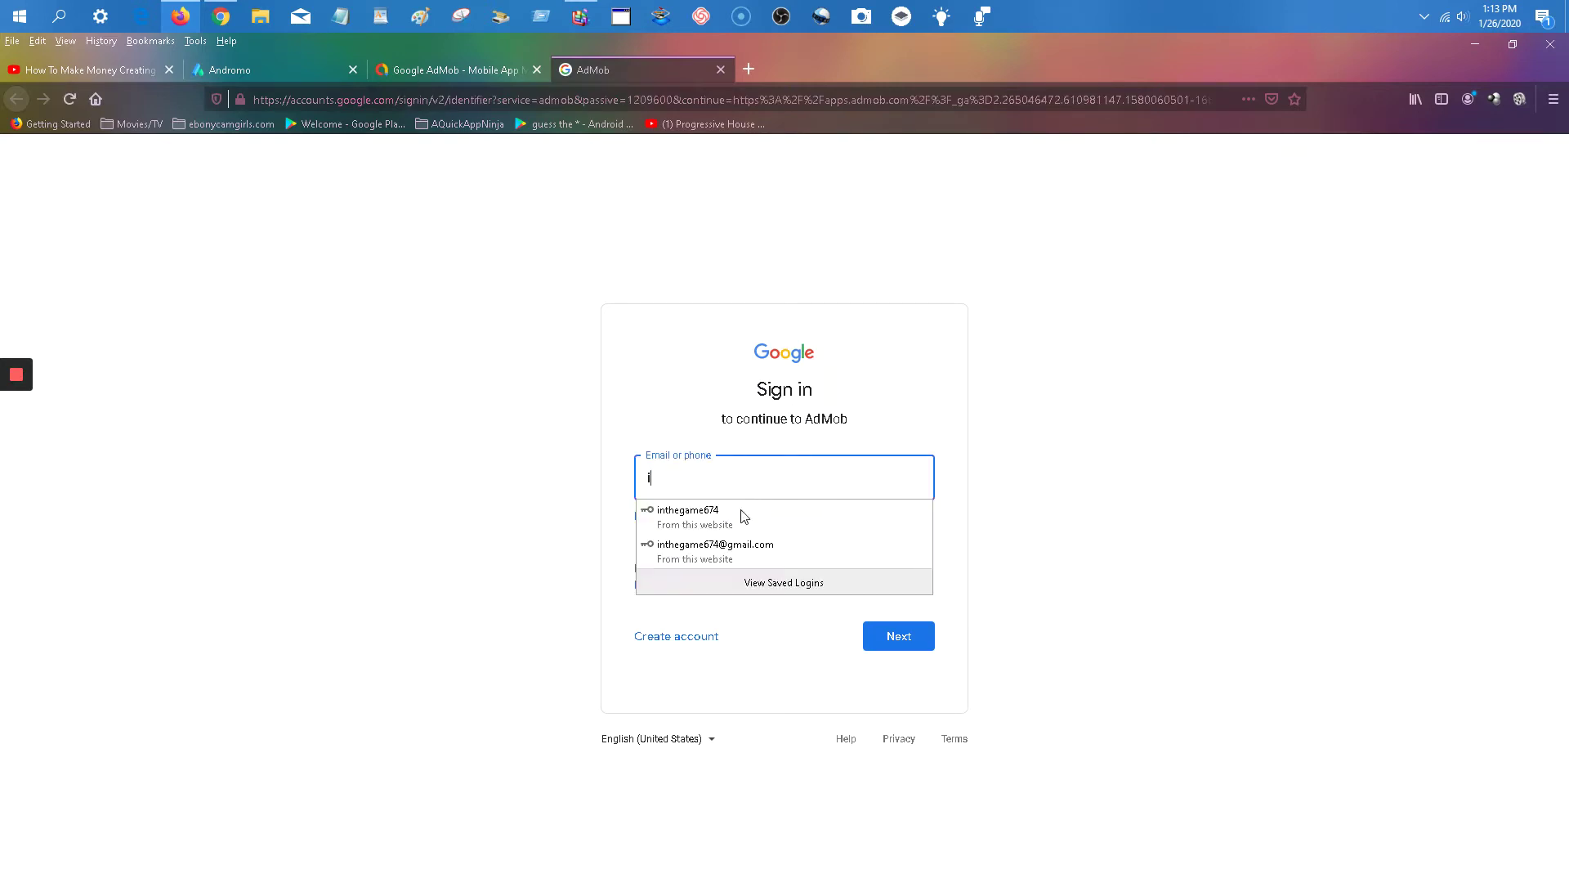
{"action": "left_click", "coordinate": [739, 509]}
{"action": "left_click", "coordinate": [902, 636]}
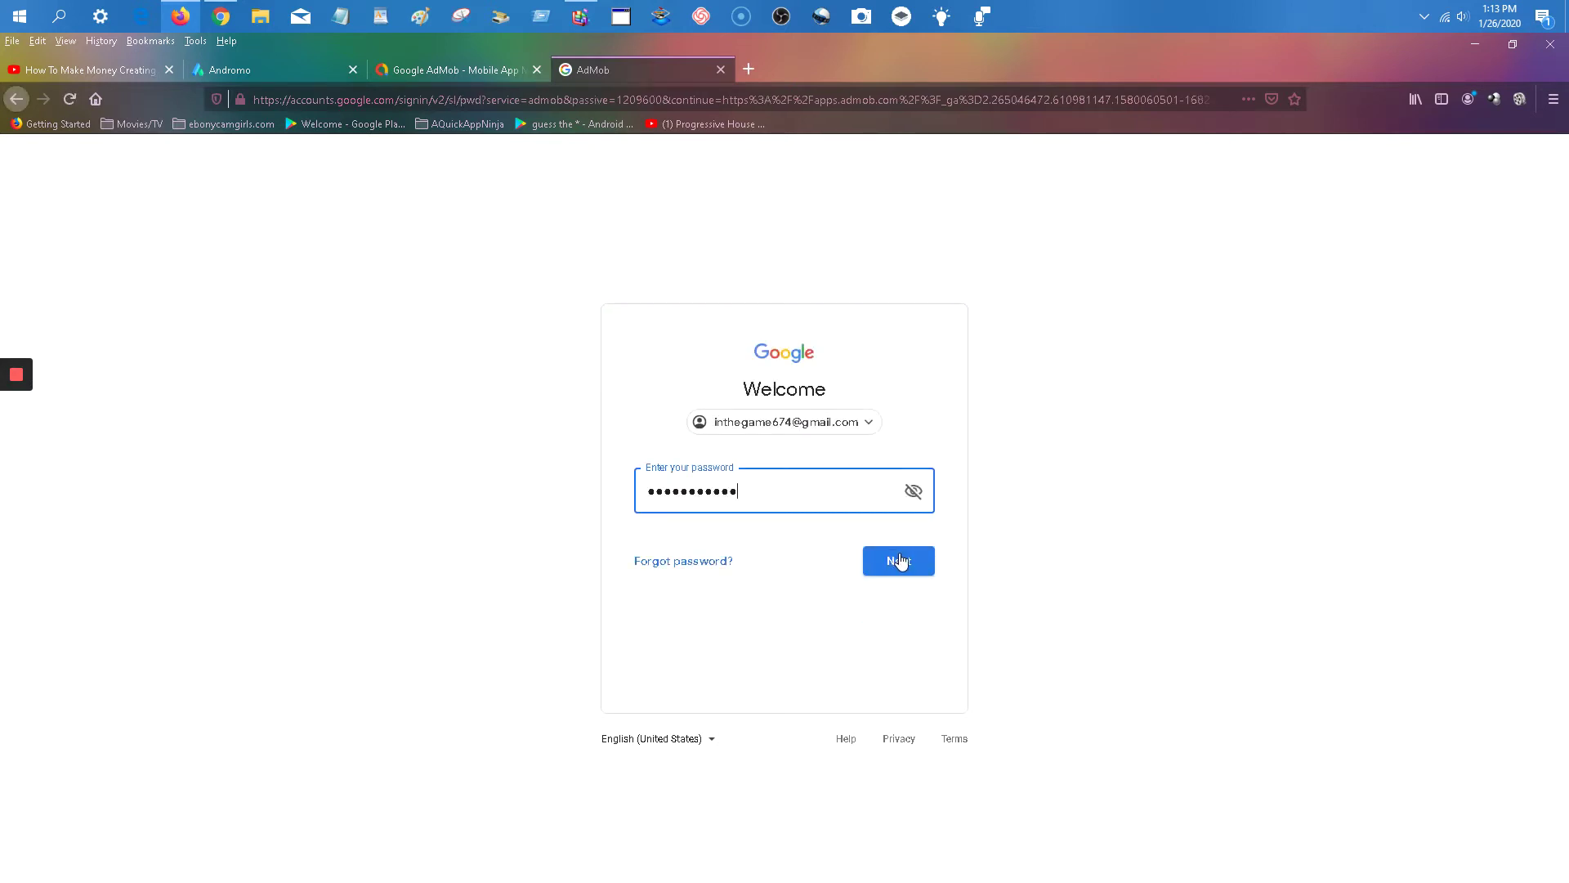
{"action": "left_click", "coordinate": [900, 559]}
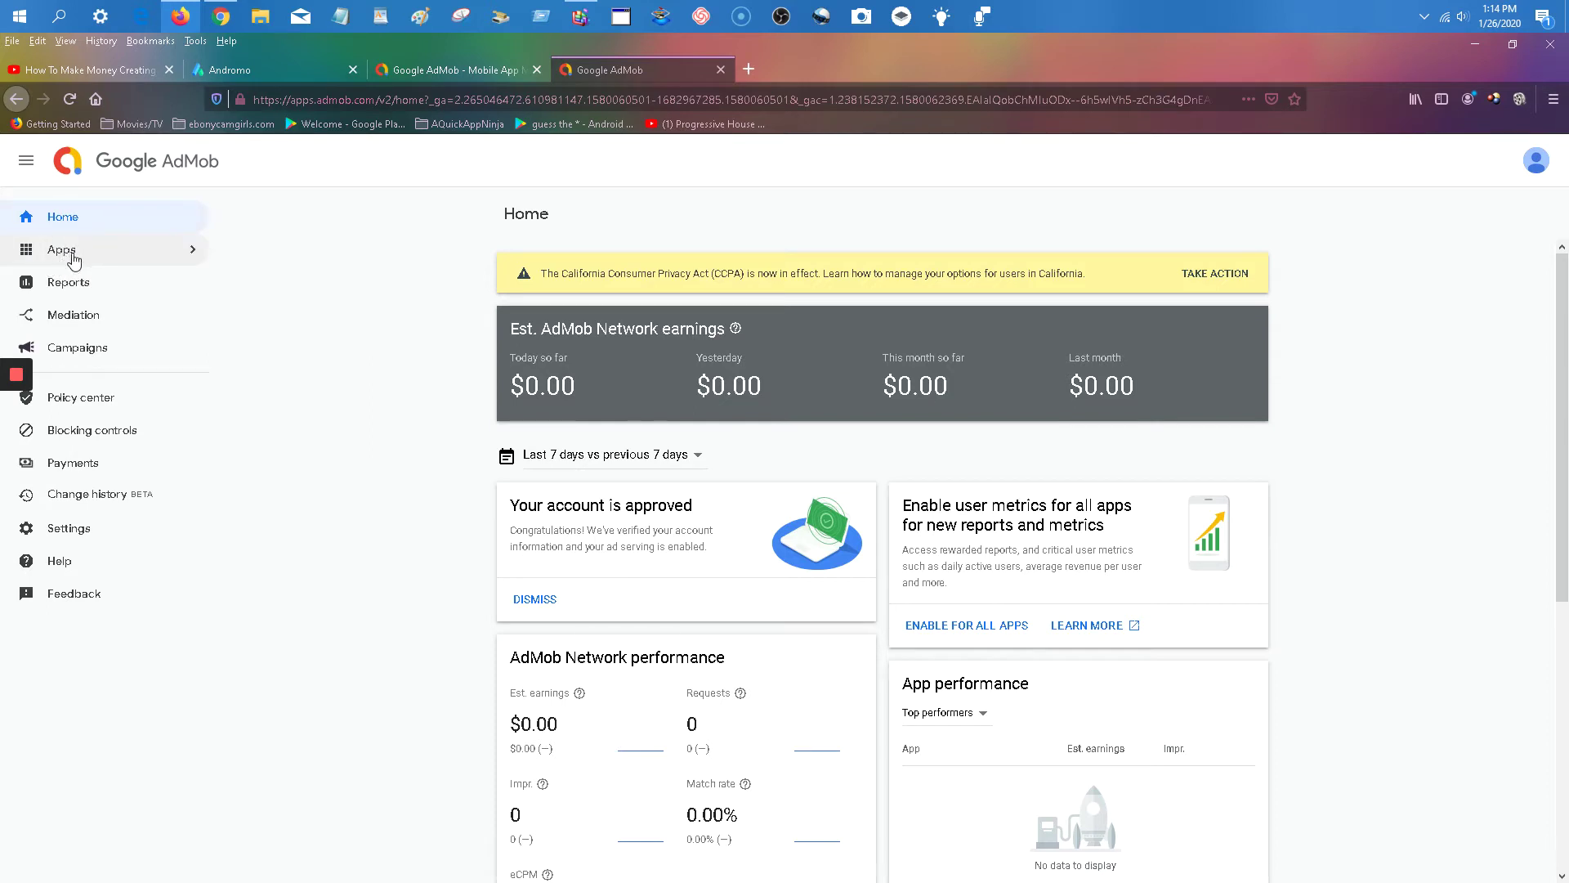
{"action": "left_click", "coordinate": [74, 259]}
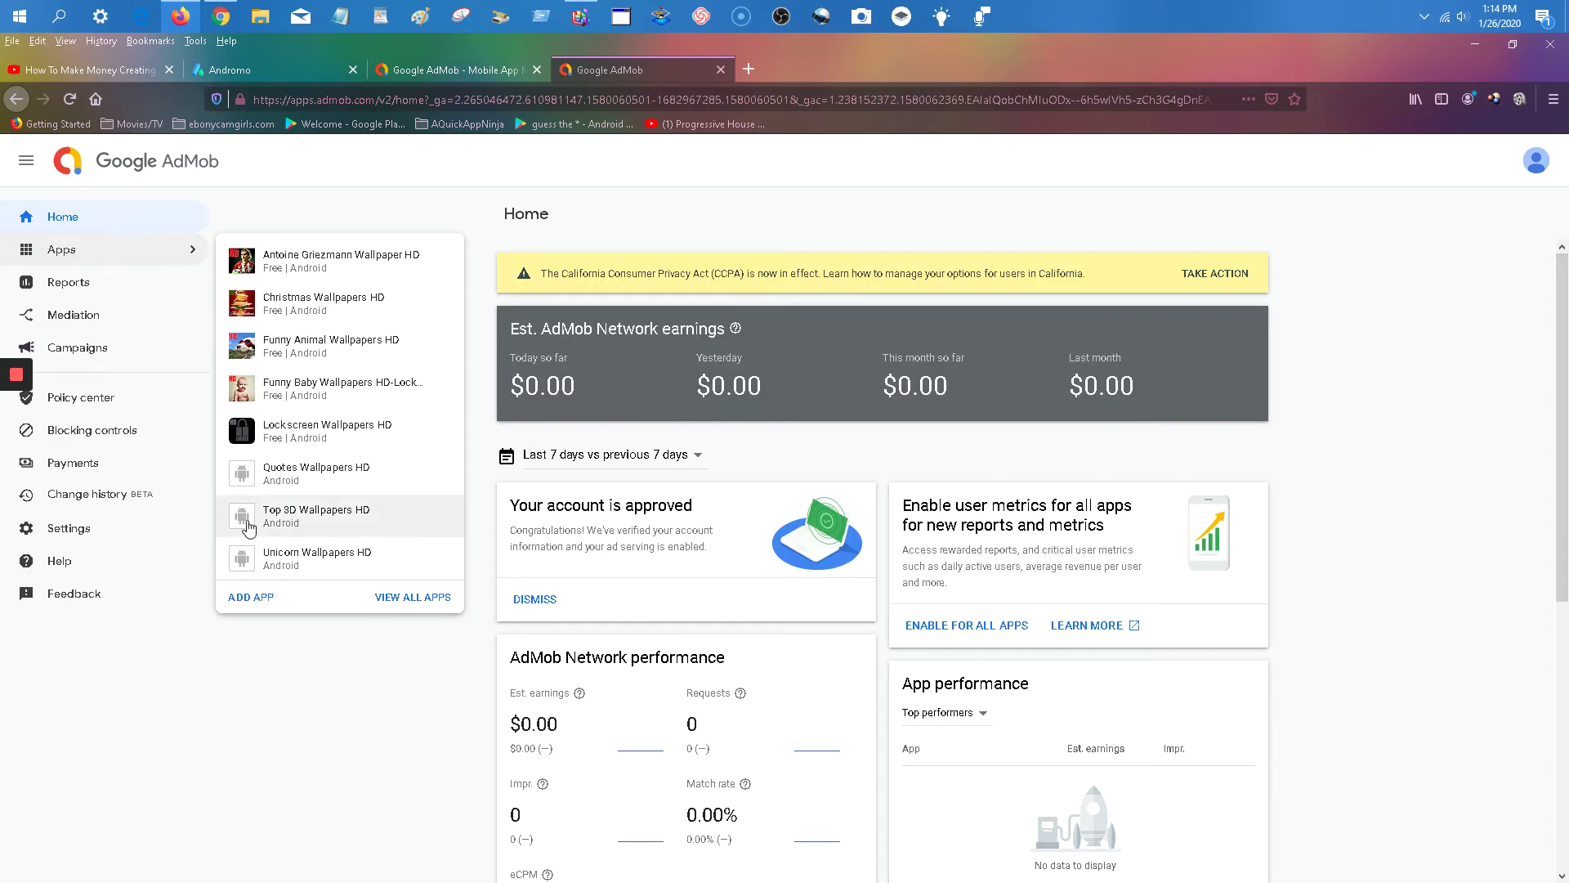
{"action": "left_click", "coordinate": [251, 598]}
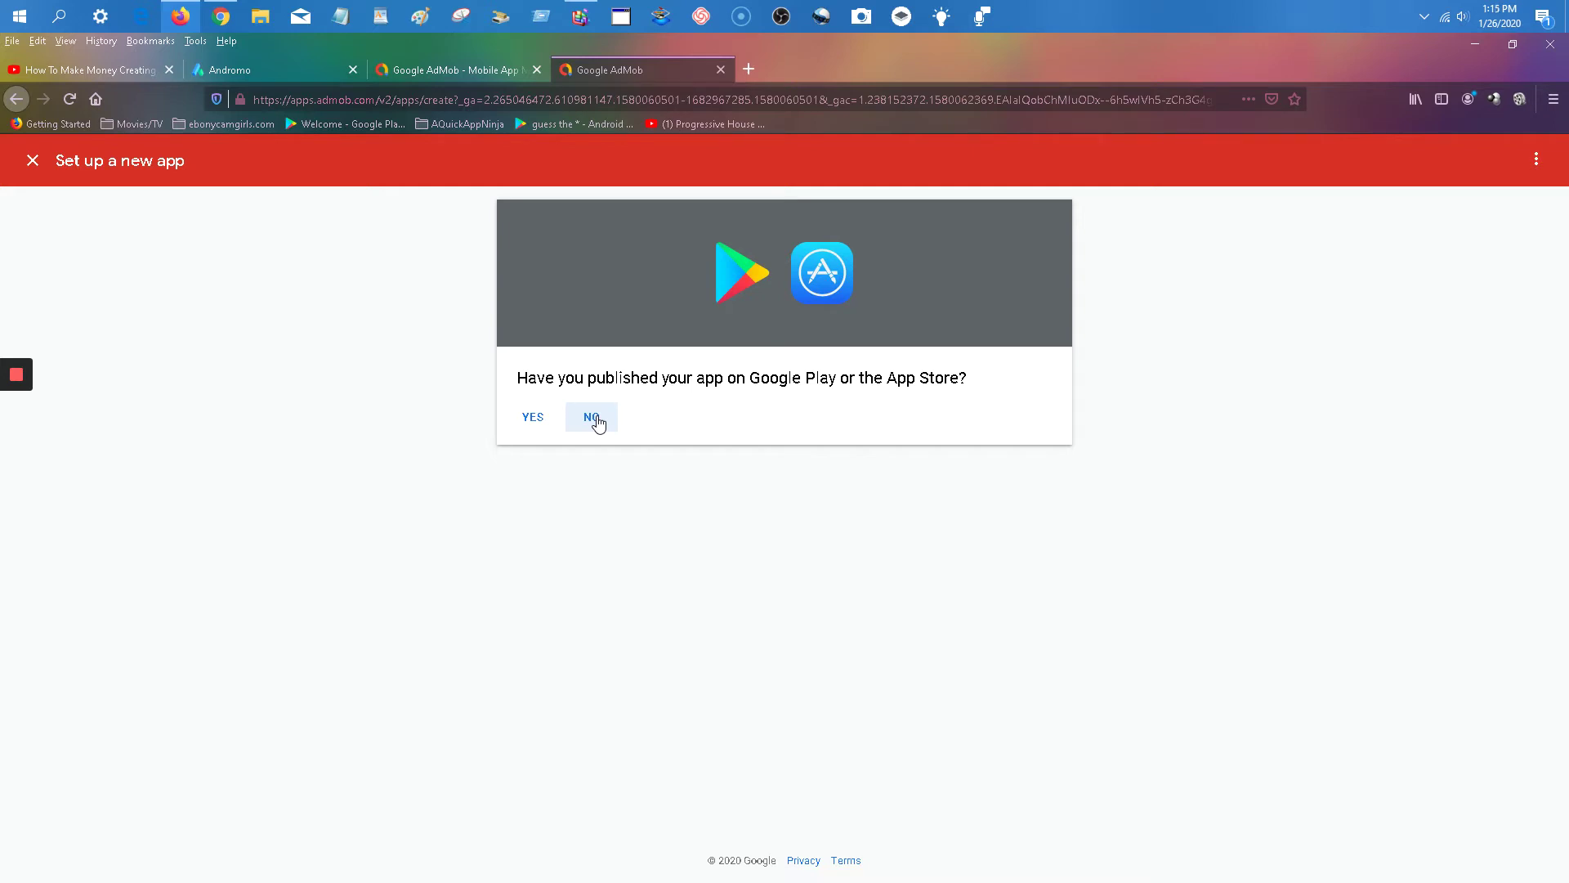
{"action": "left_click", "coordinate": [34, 161]}
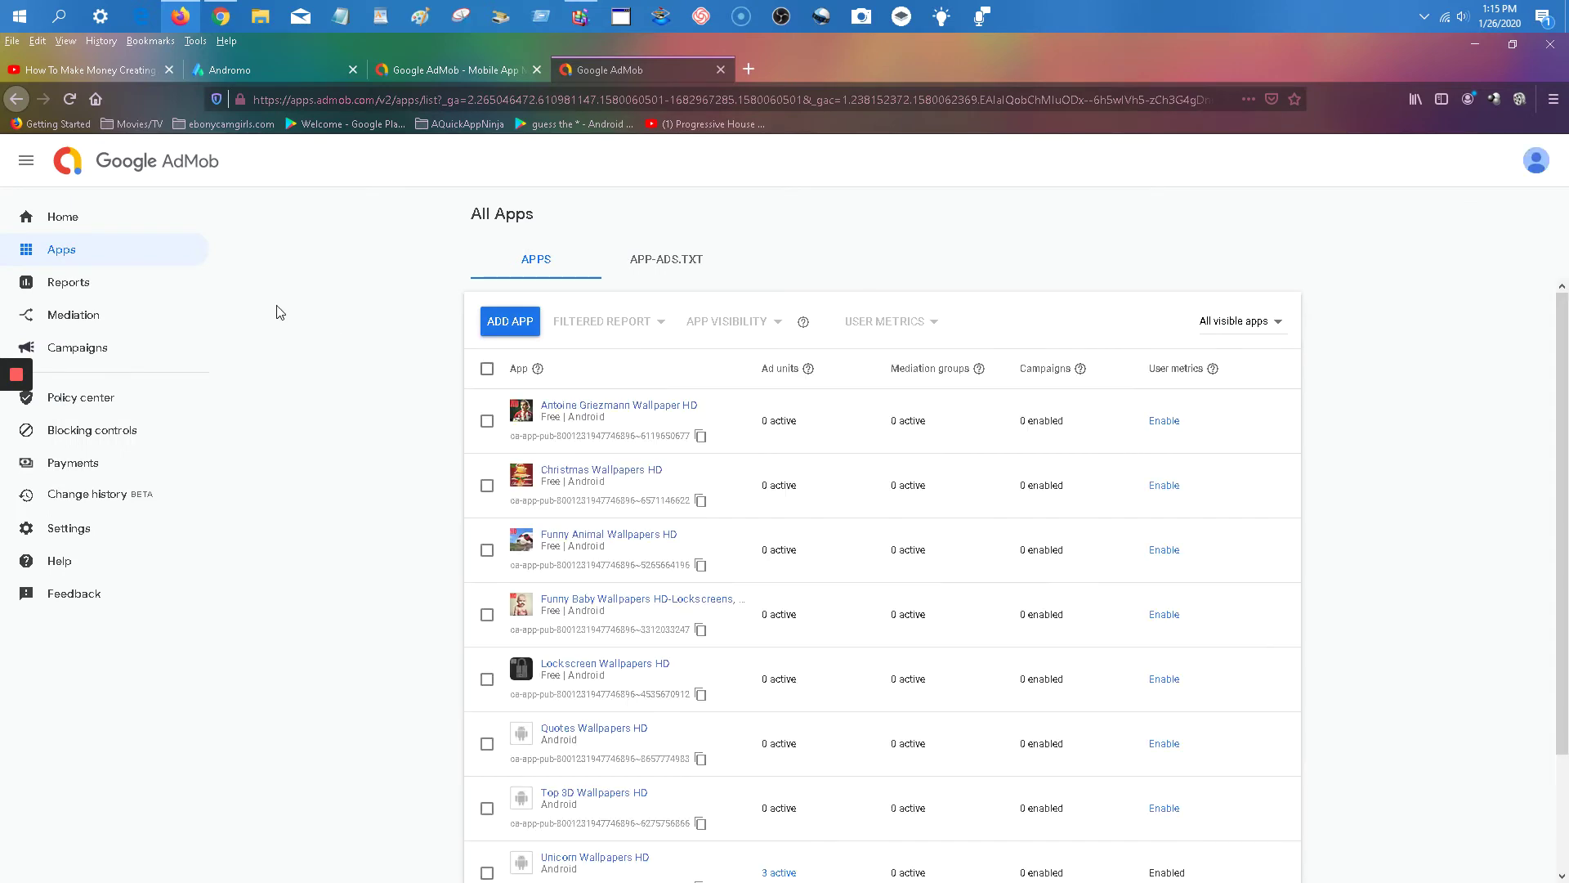
Step: Start adding a new app in AdMob and declare it as not published on Google Play or the App Store
{"action": "mouse_move", "coordinate": [64, 252]}
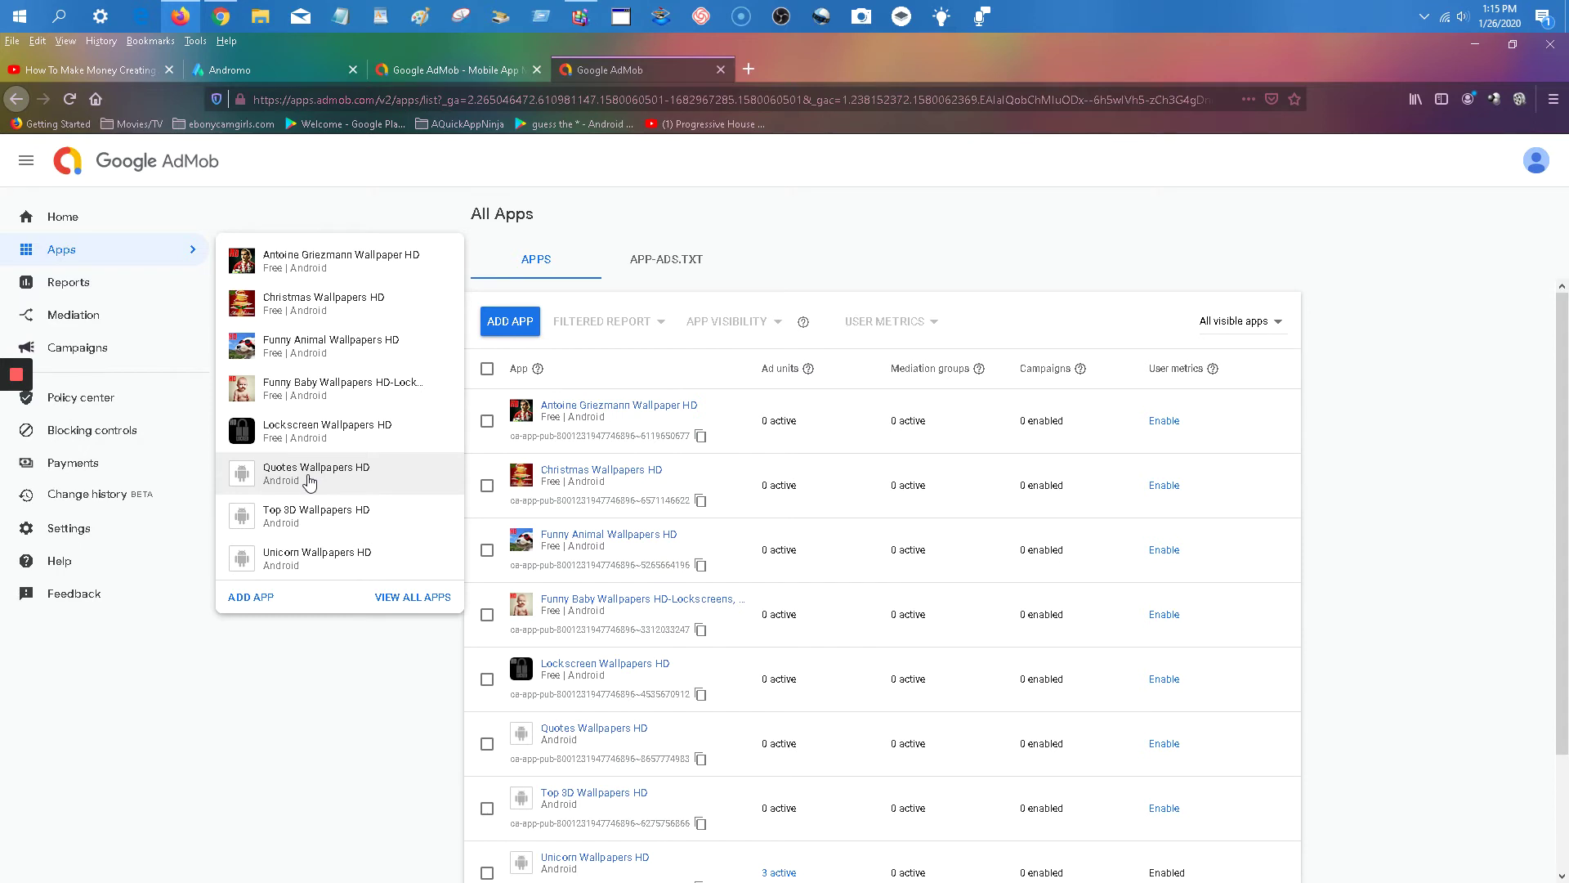
{"action": "left_click", "coordinate": [56, 256]}
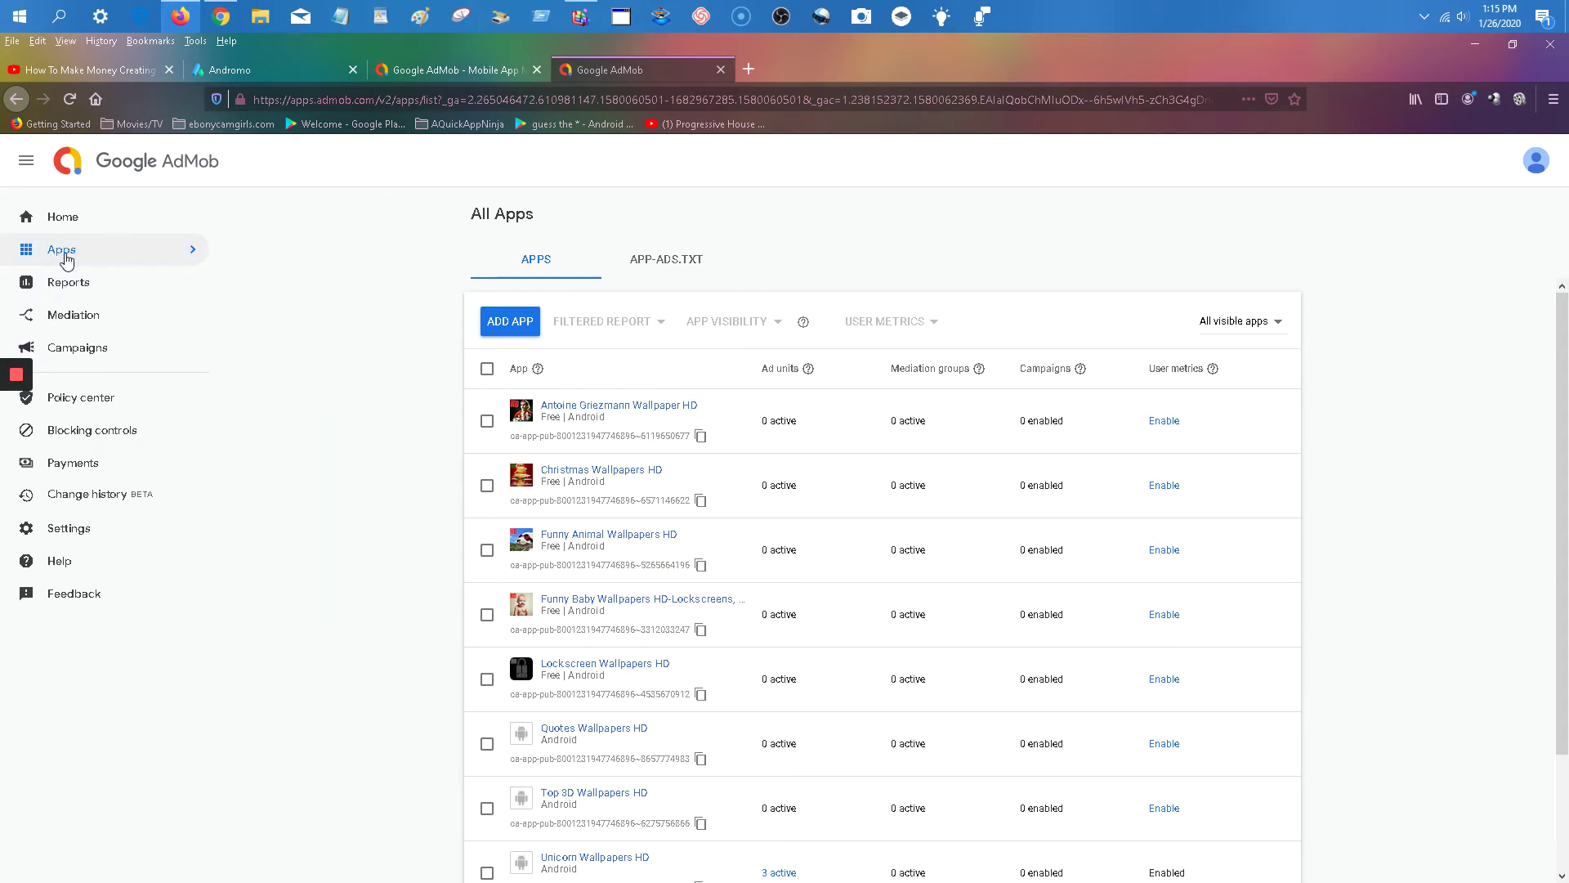
{"action": "mouse_move", "coordinate": [64, 255]}
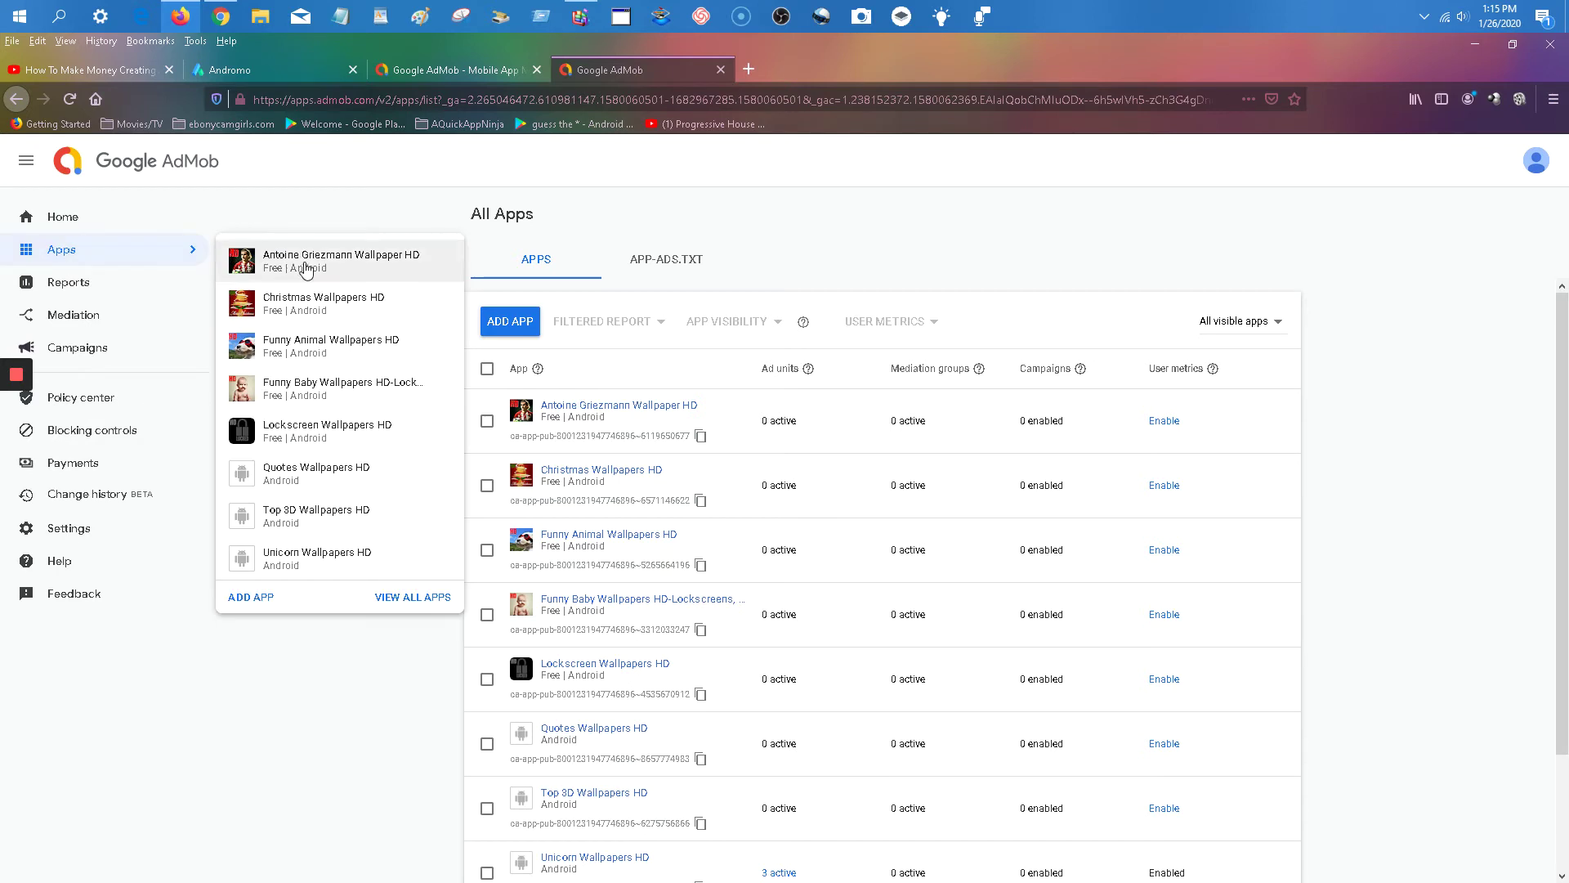
{"action": "left_click", "coordinate": [251, 596]}
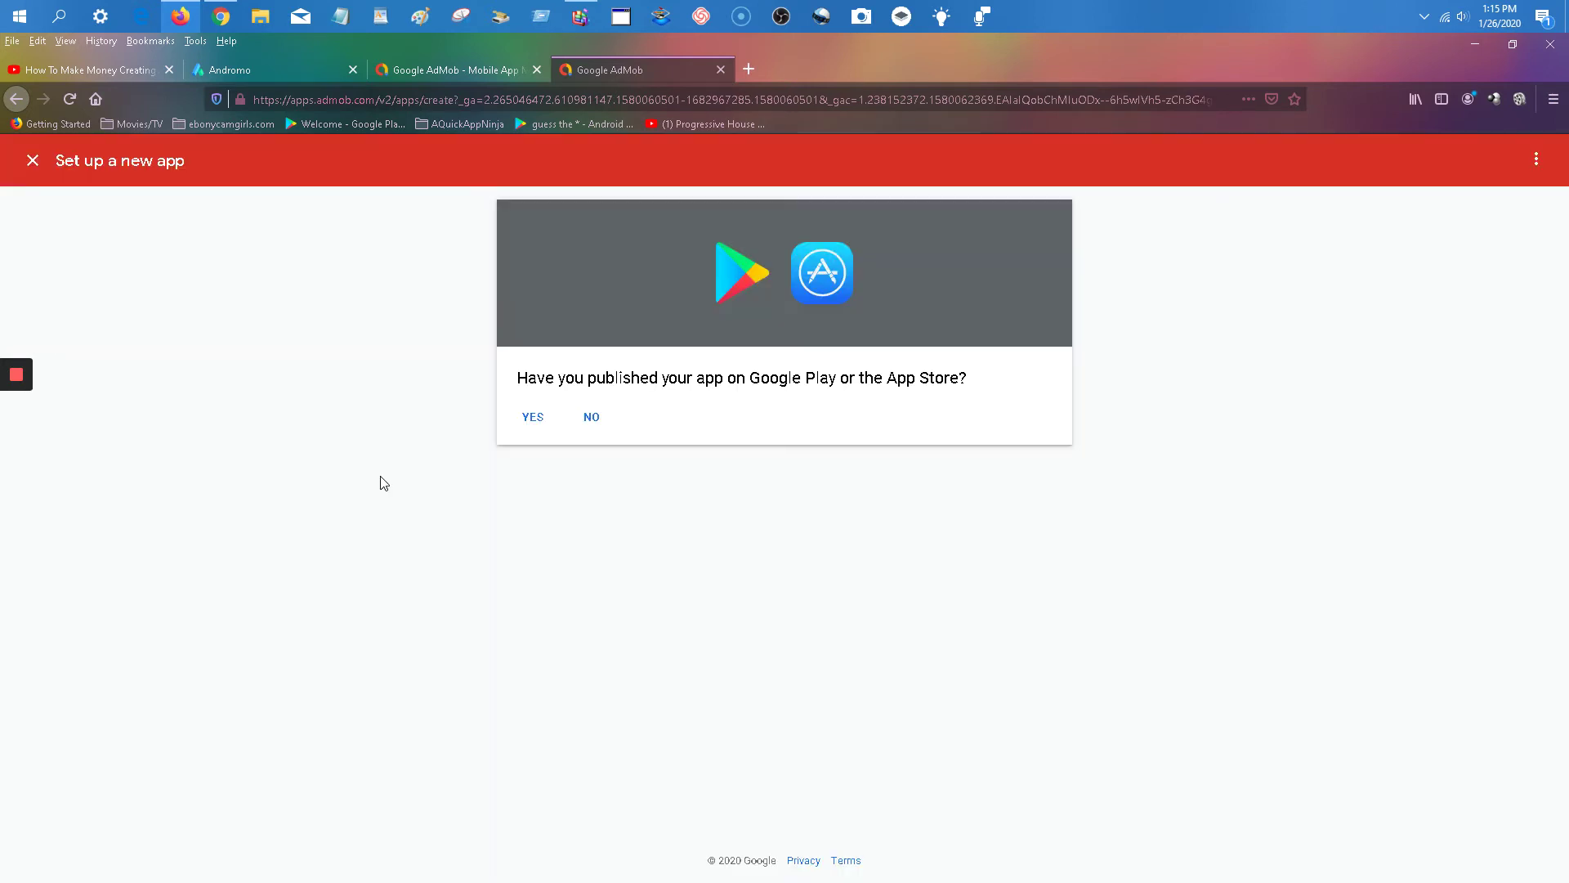
{"action": "left_click", "coordinate": [593, 417]}
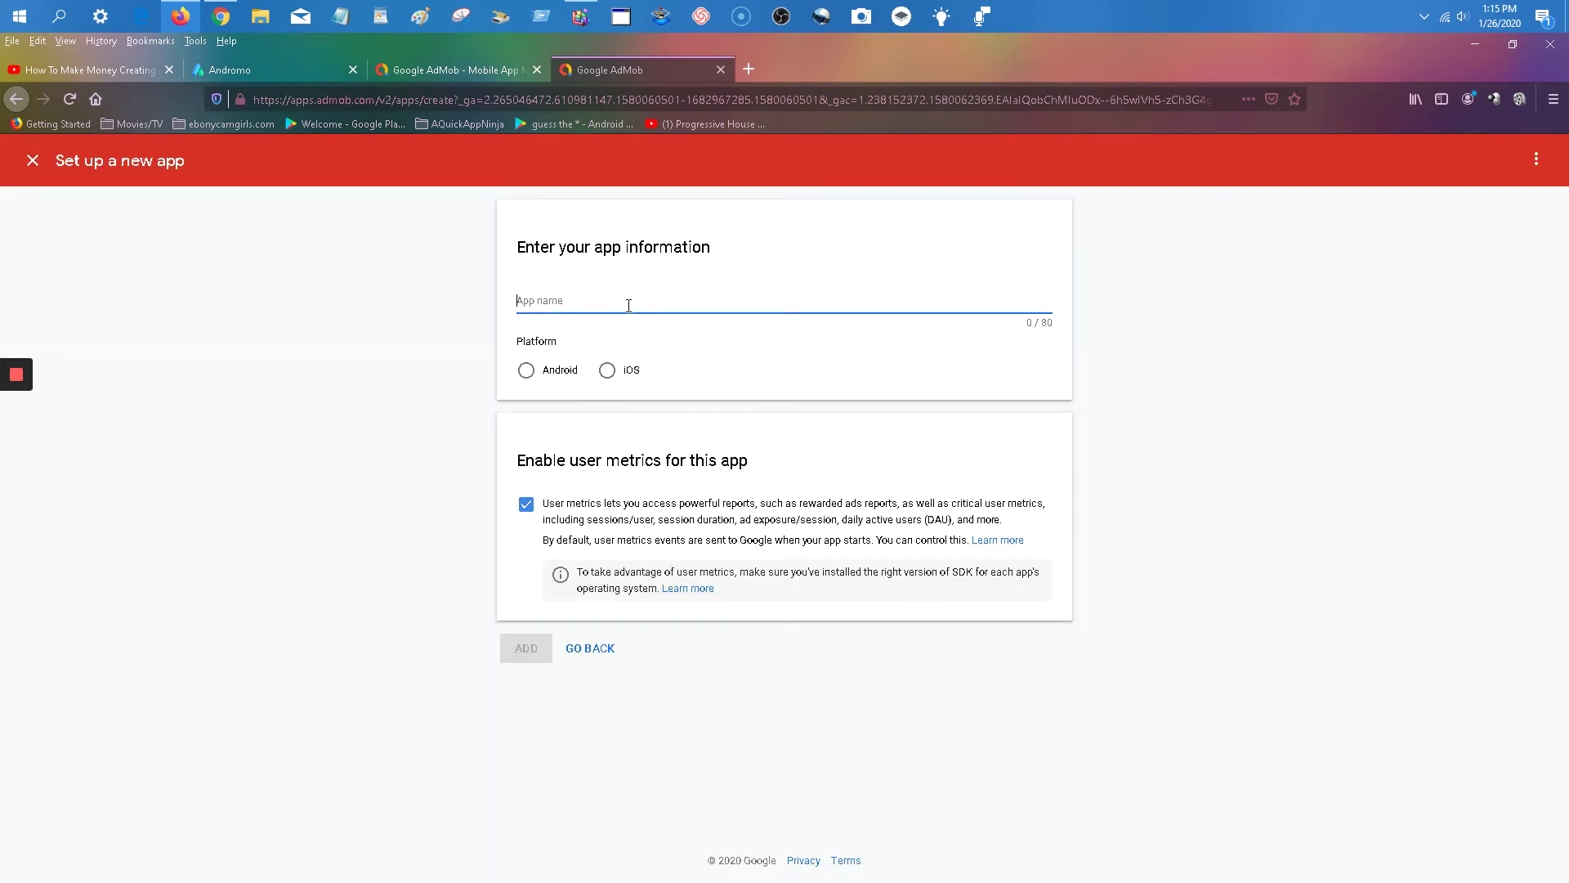
Step: Copy the app name Unicorn Wallpapers HD from the Andromo project header
{"action": "left_click", "coordinate": [266, 71]}
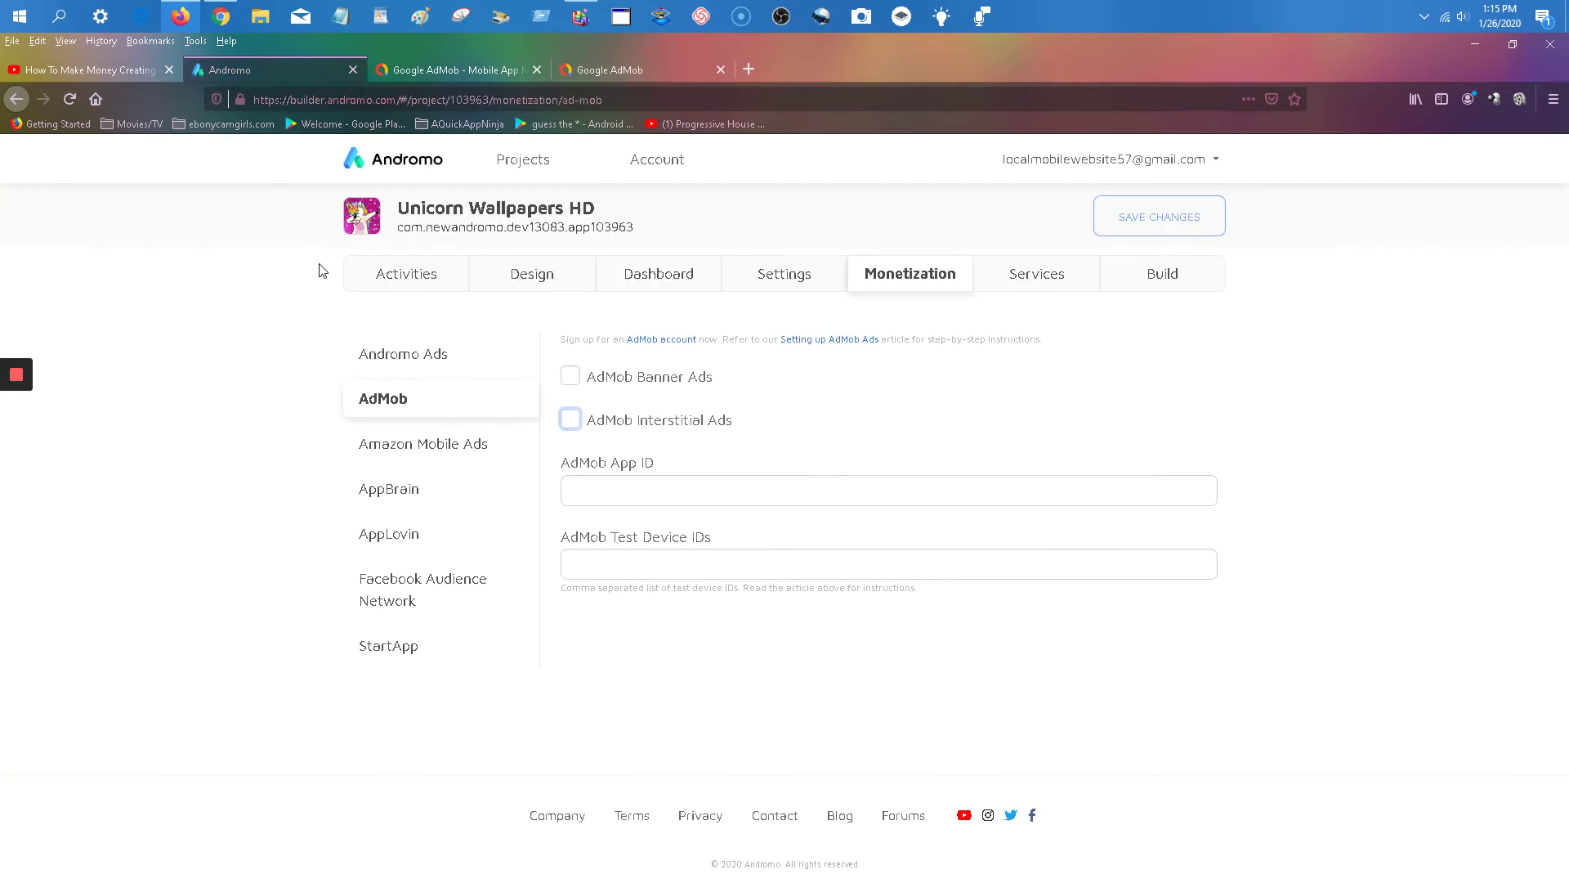
{"action": "left_click_drag", "start_coordinate": [617, 214], "coordinate": [402, 207]}
{"action": "right_click", "coordinate": [402, 207]}
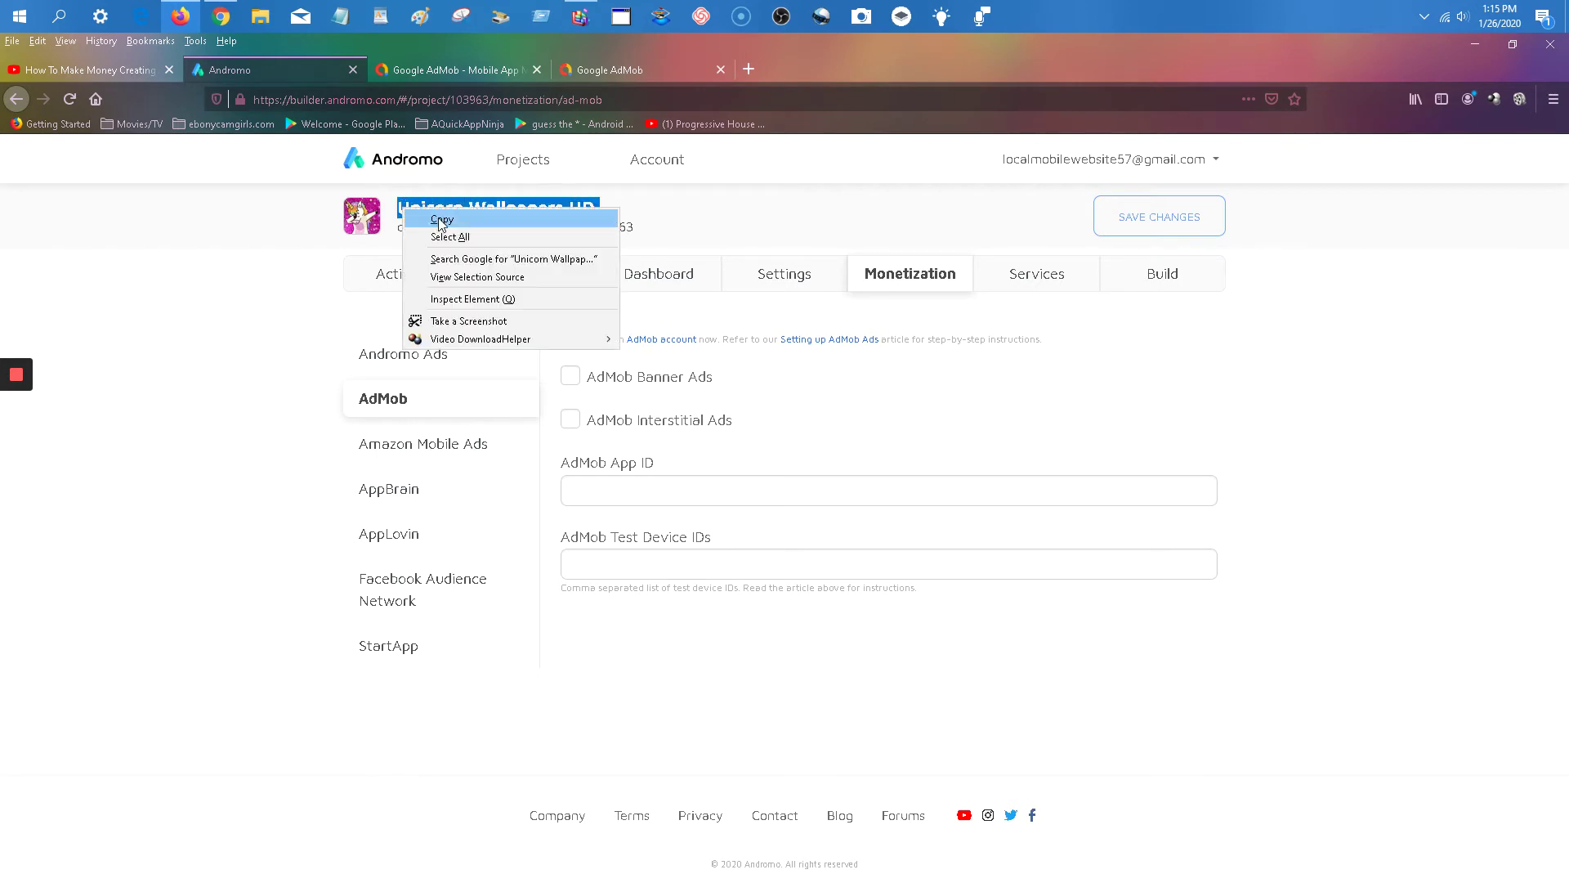
{"action": "left_click", "coordinate": [437, 221]}
Step: Close the spare AdMob landing page and paste Unicorn Wallpapers HD as the new AdMob app's name
{"action": "left_click", "coordinate": [610, 71]}
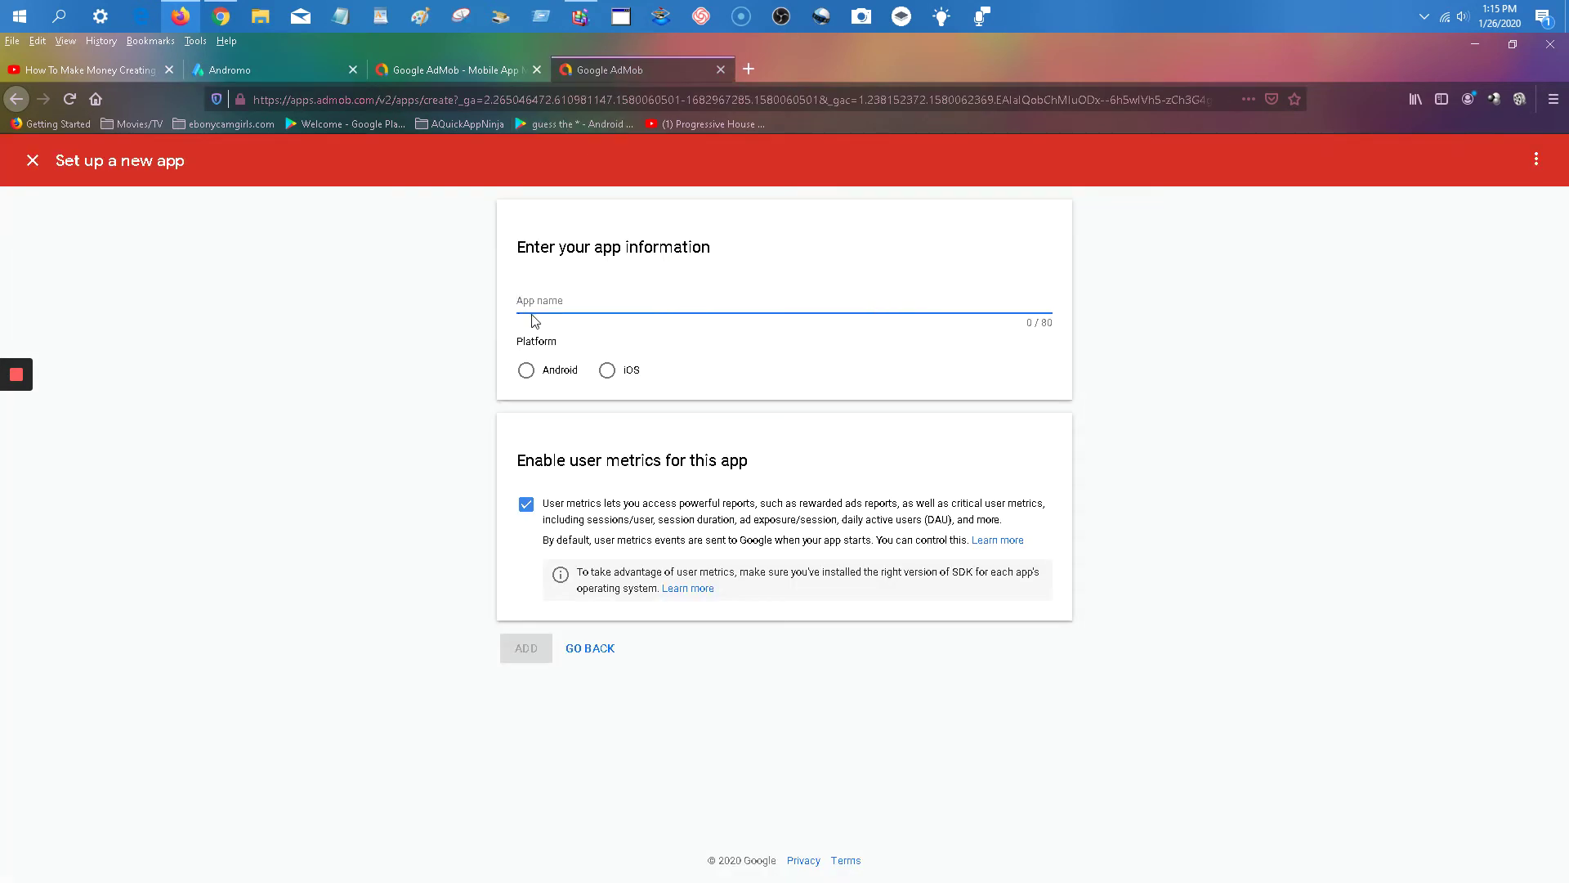
{"action": "left_click", "coordinate": [477, 71]}
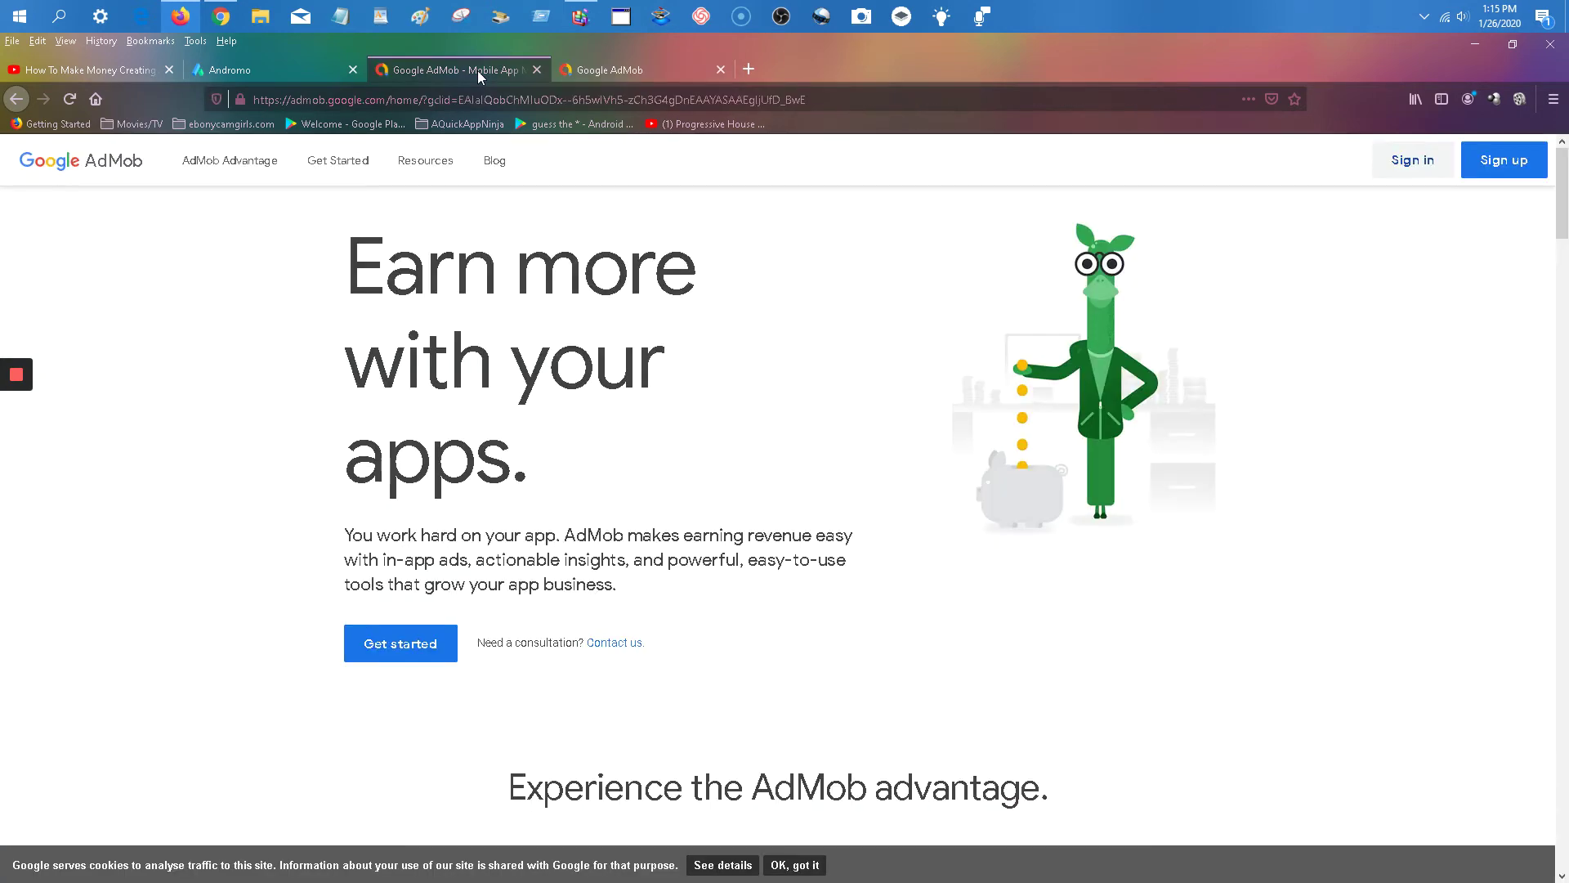
{"action": "left_click", "coordinate": [646, 67]}
{"action": "left_click", "coordinate": [537, 71]}
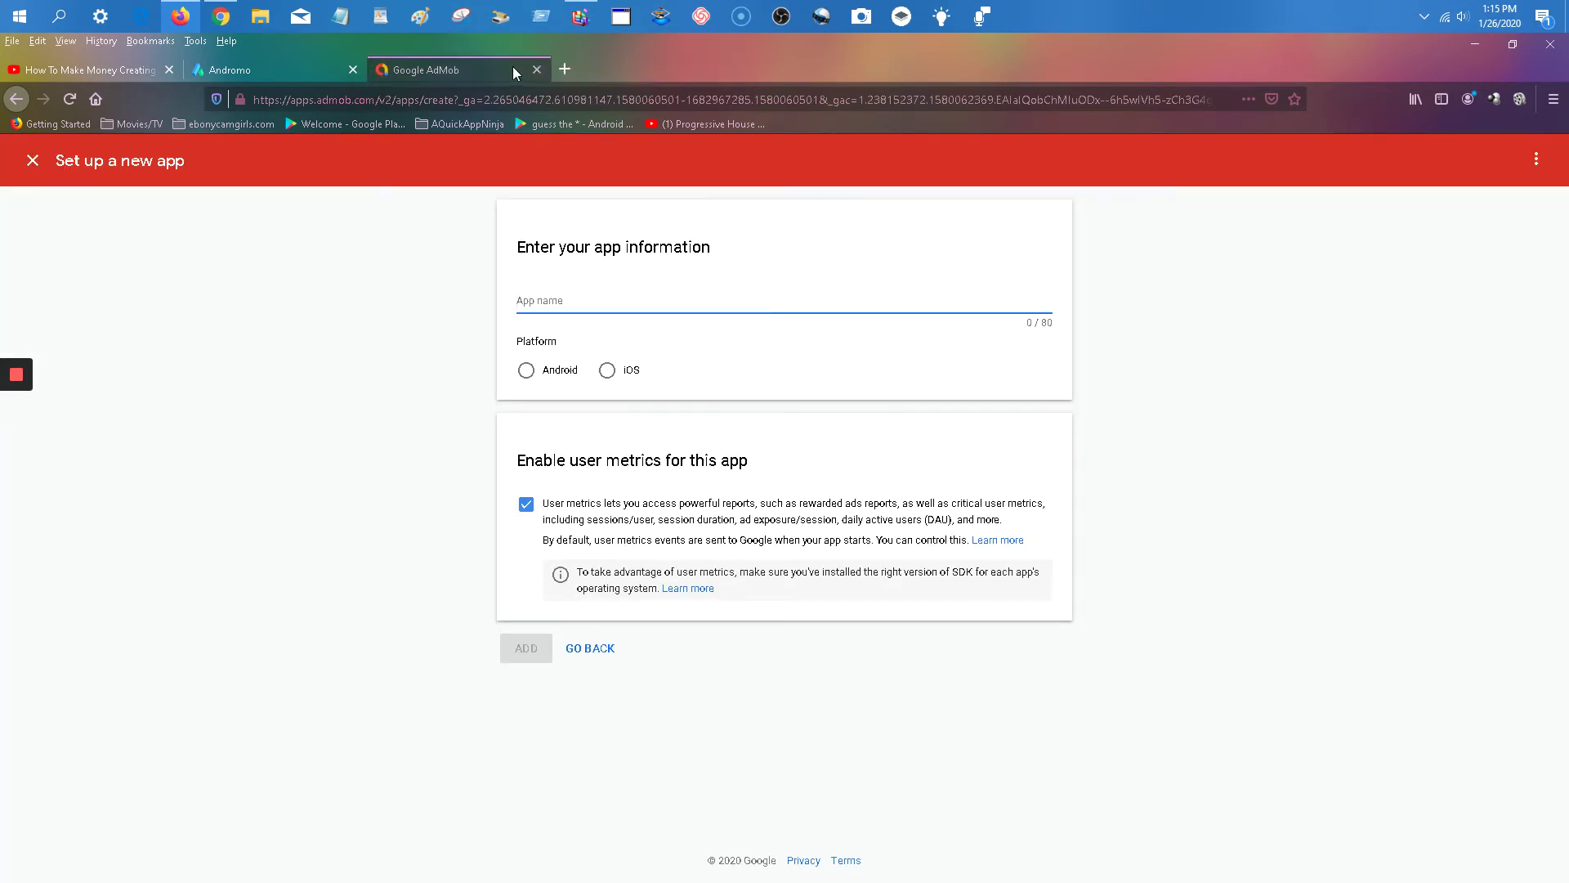
{"action": "right_click", "coordinate": [547, 302]}
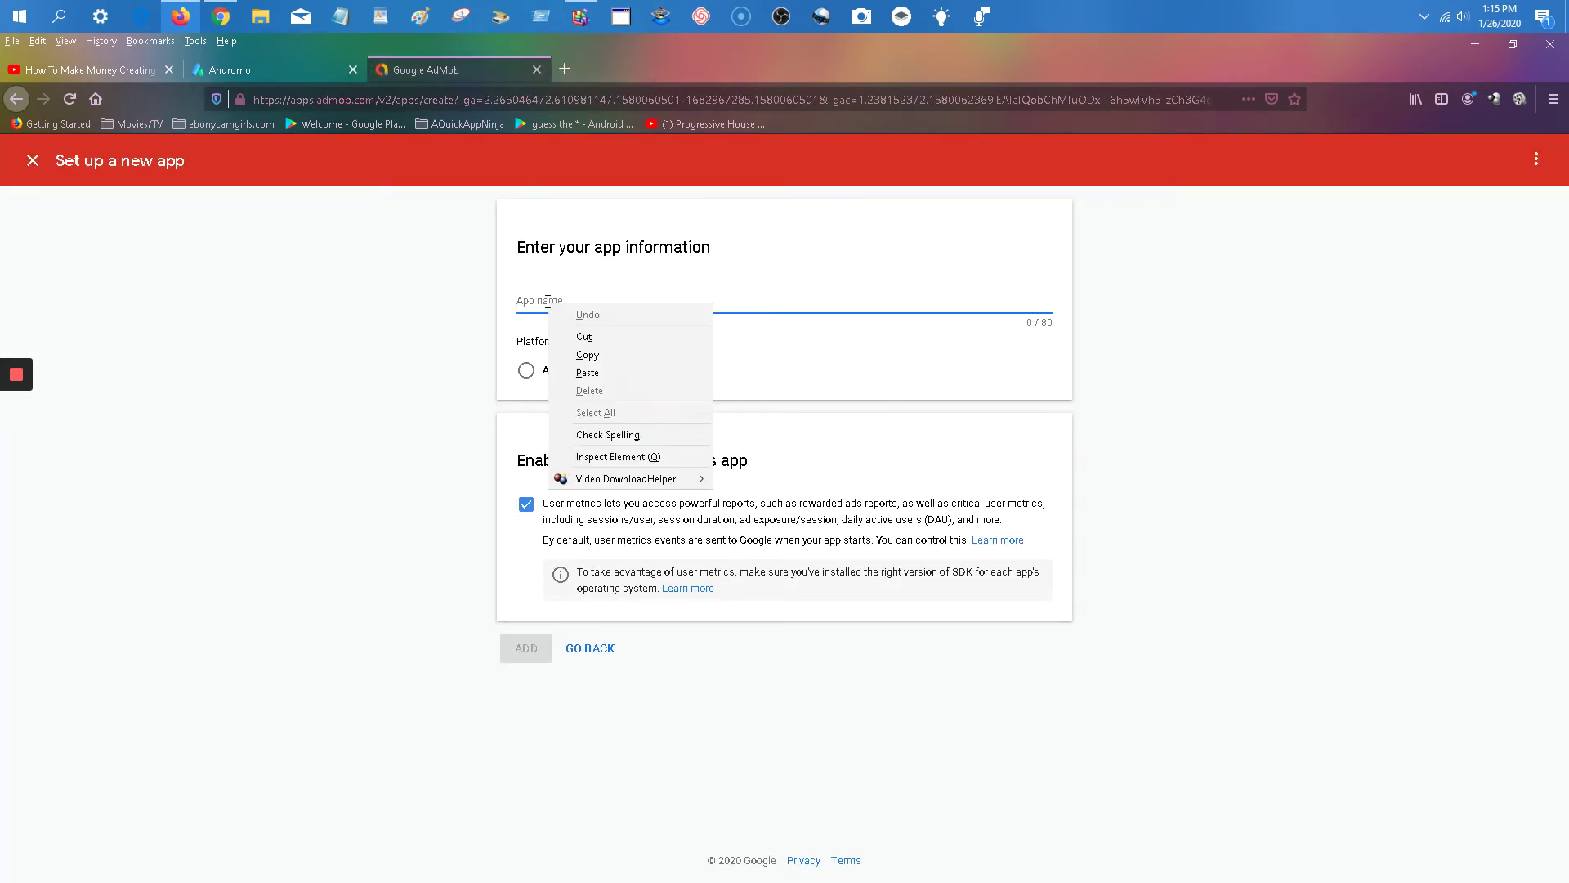
{"action": "left_click", "coordinate": [585, 373]}
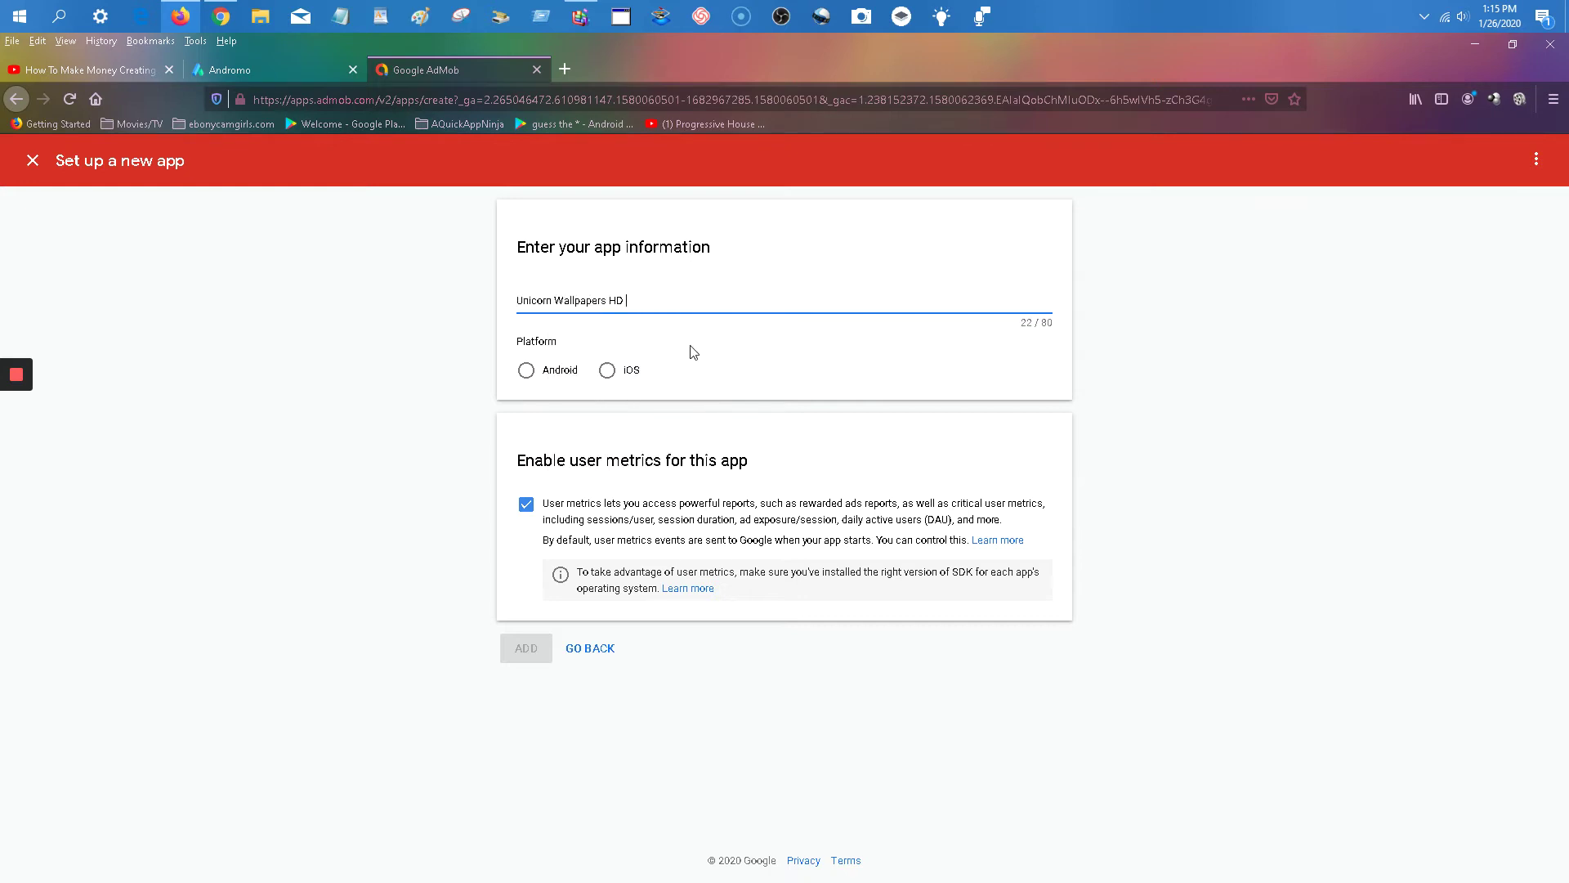
Step: Add the app to AdMob for the Android platform and copy its new app ID
{"action": "left_click", "coordinate": [527, 374]}
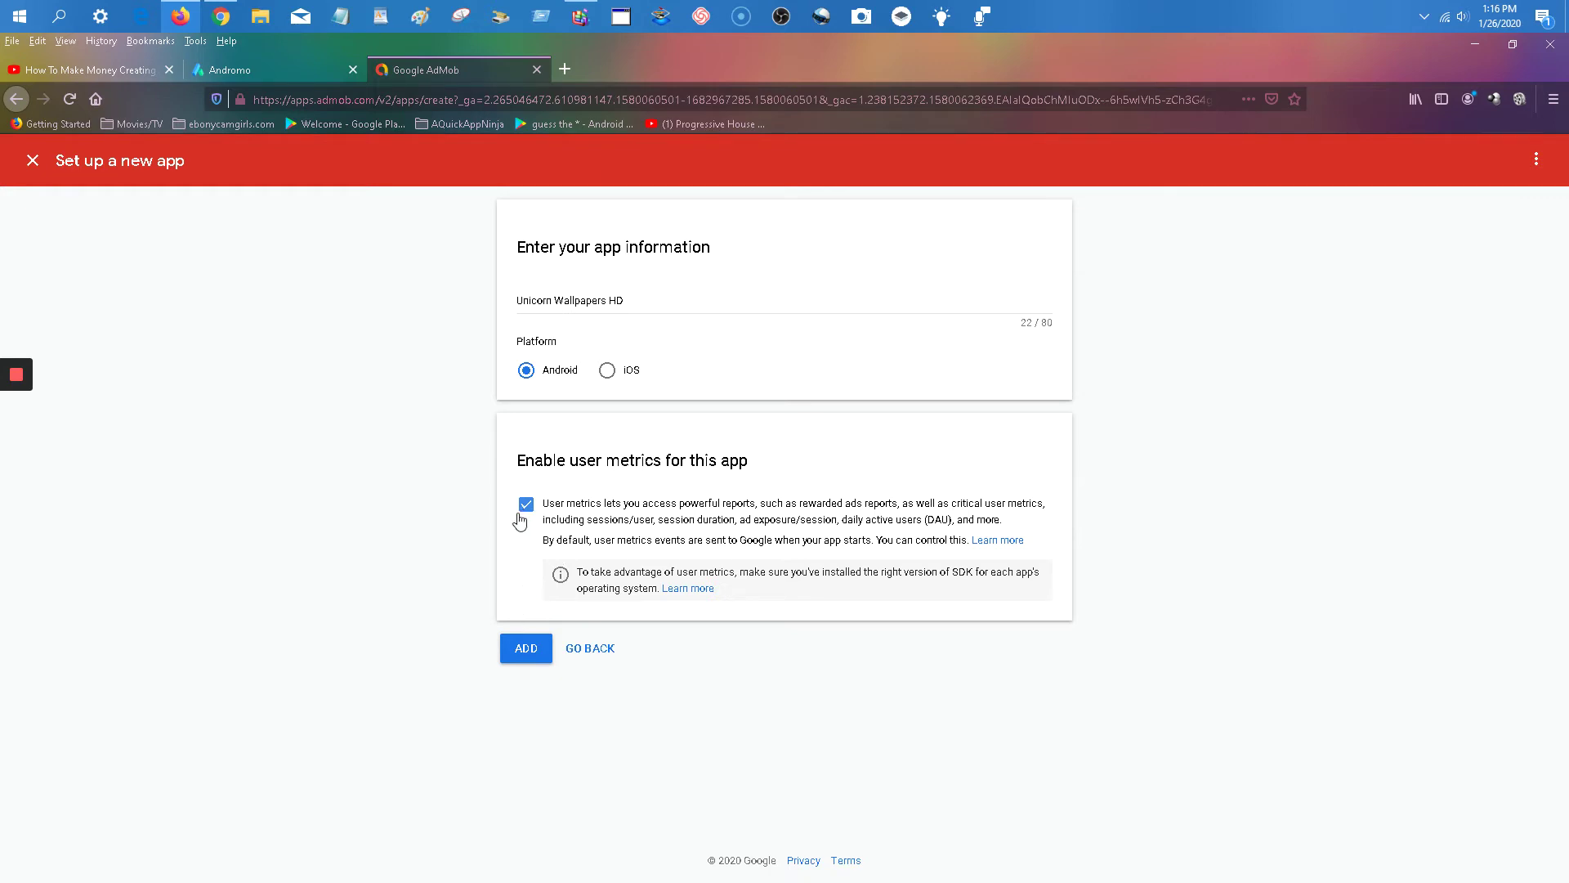
{"action": "left_click", "coordinate": [528, 653]}
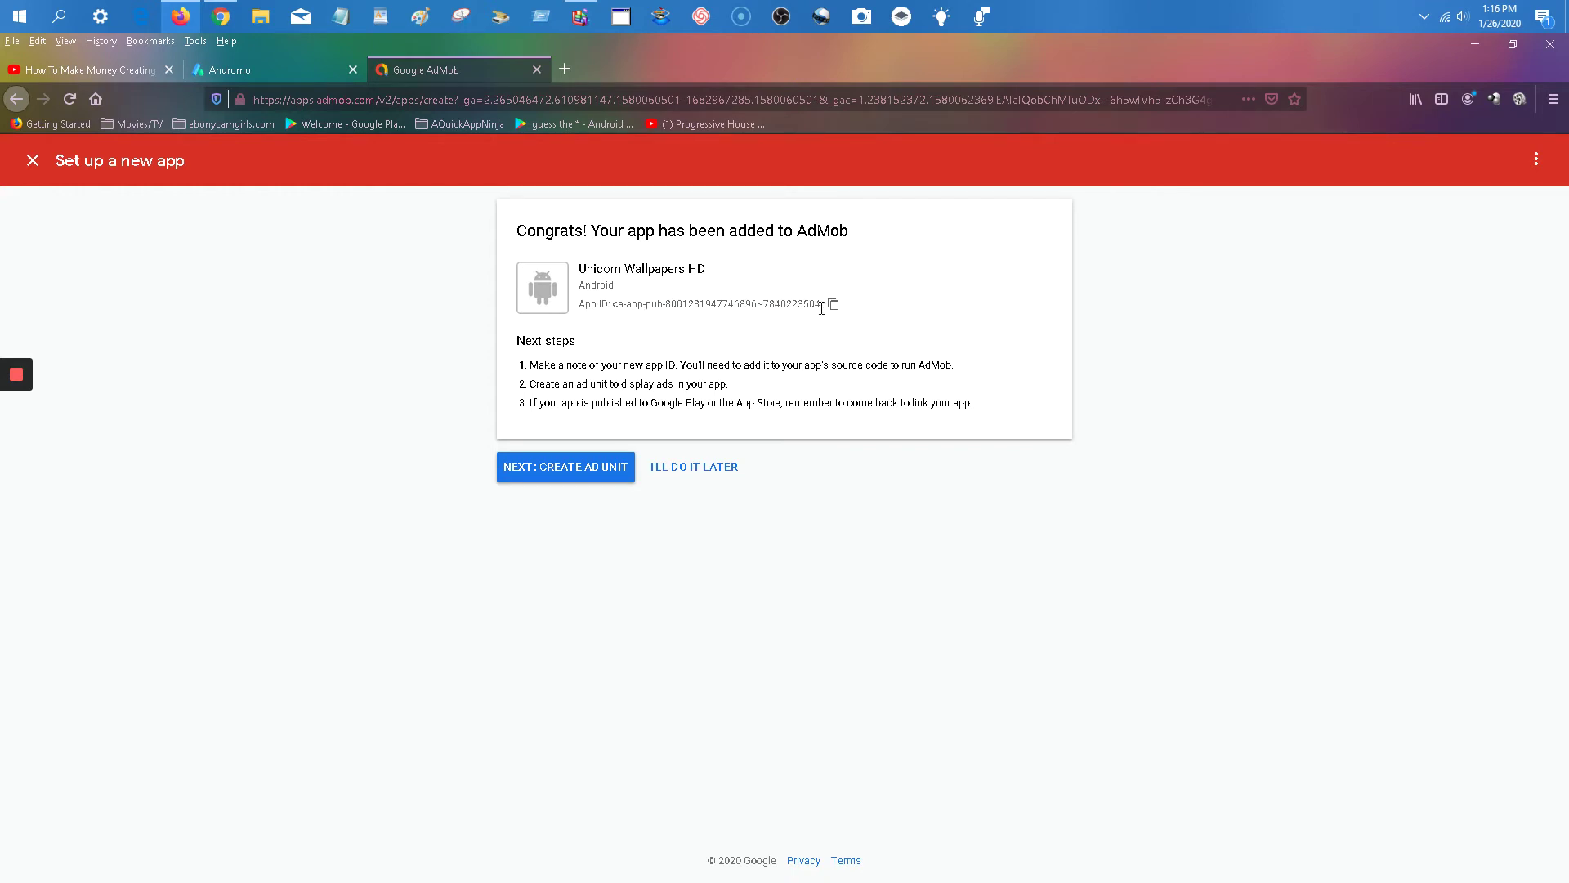
{"action": "left_click_drag", "start_coordinate": [821, 308], "coordinate": [620, 309]}
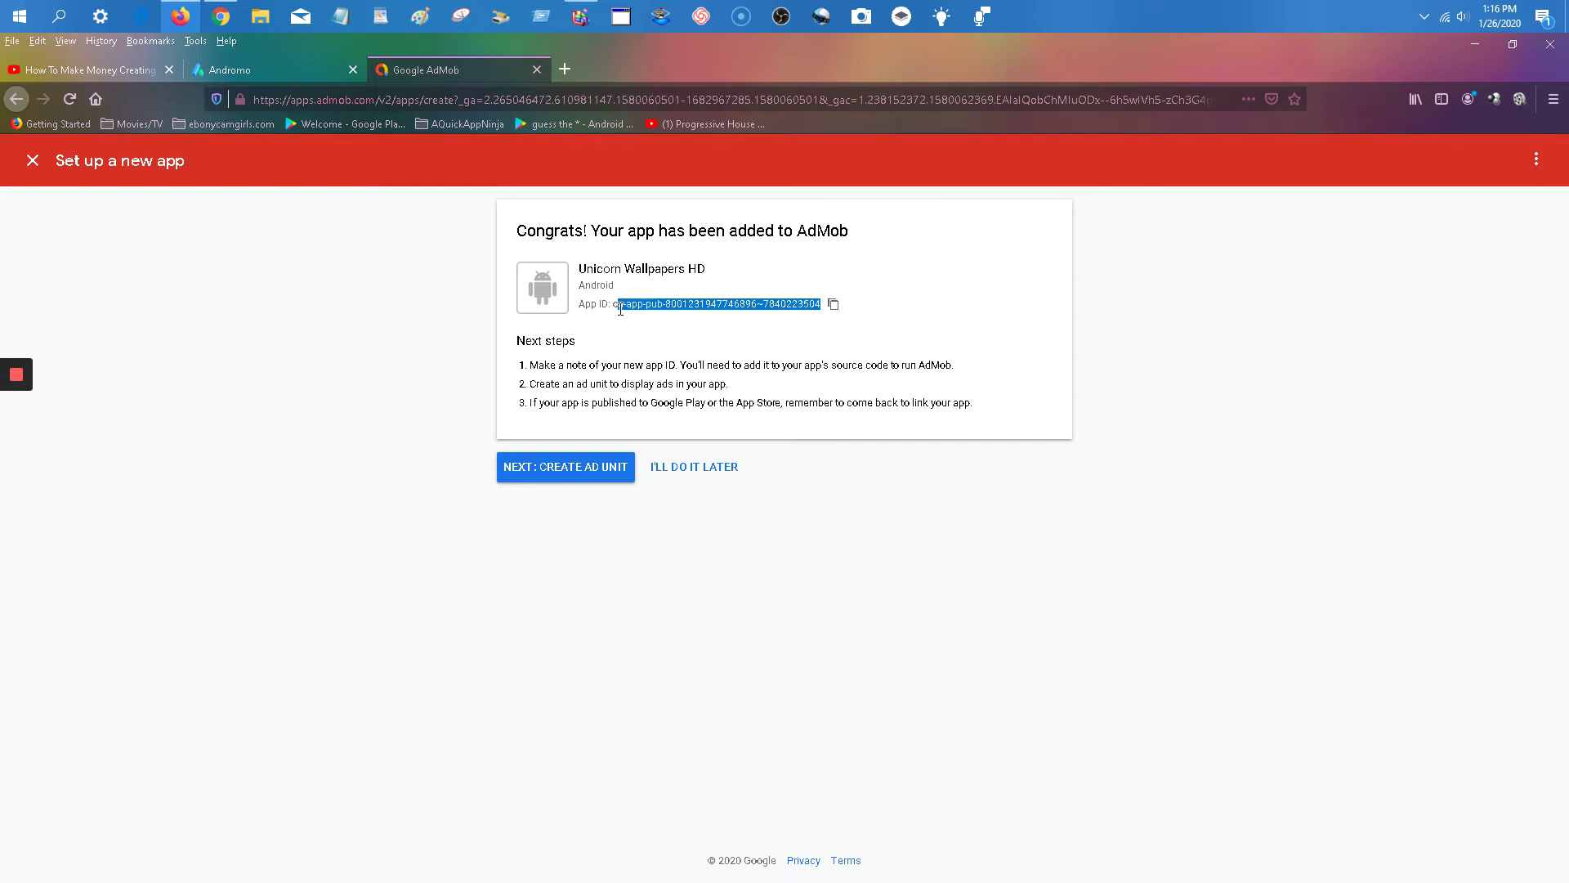
{"action": "left_click", "coordinate": [911, 267]}
{"action": "left_click", "coordinate": [835, 307]}
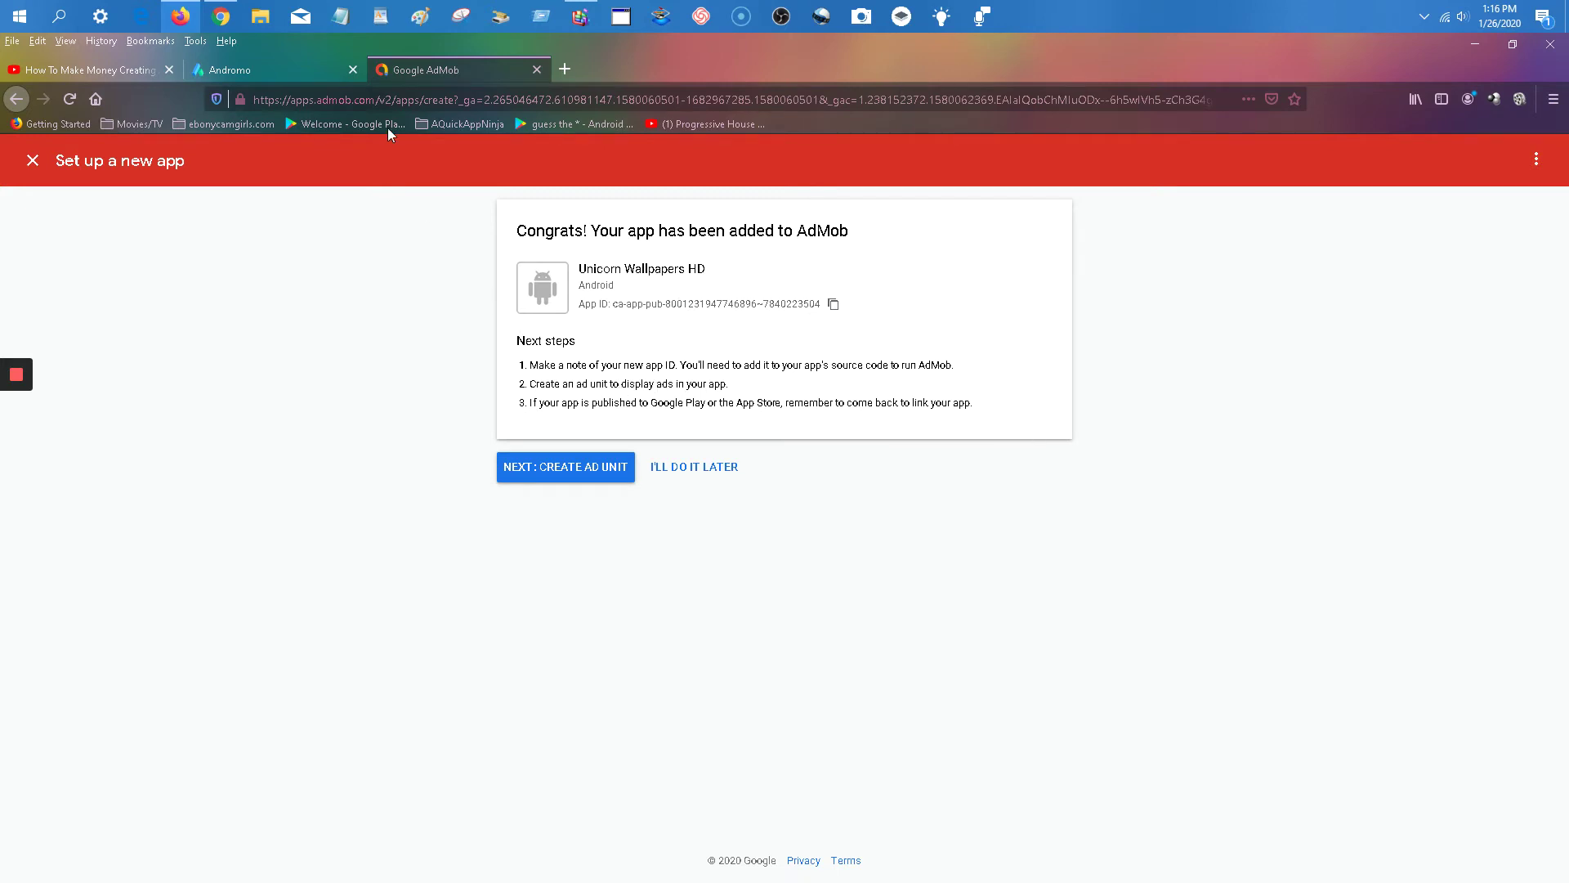
Step: Switch to the Andromo project and paste the copied ID as the AdMob App ID
{"action": "left_click", "coordinate": [285, 74]}
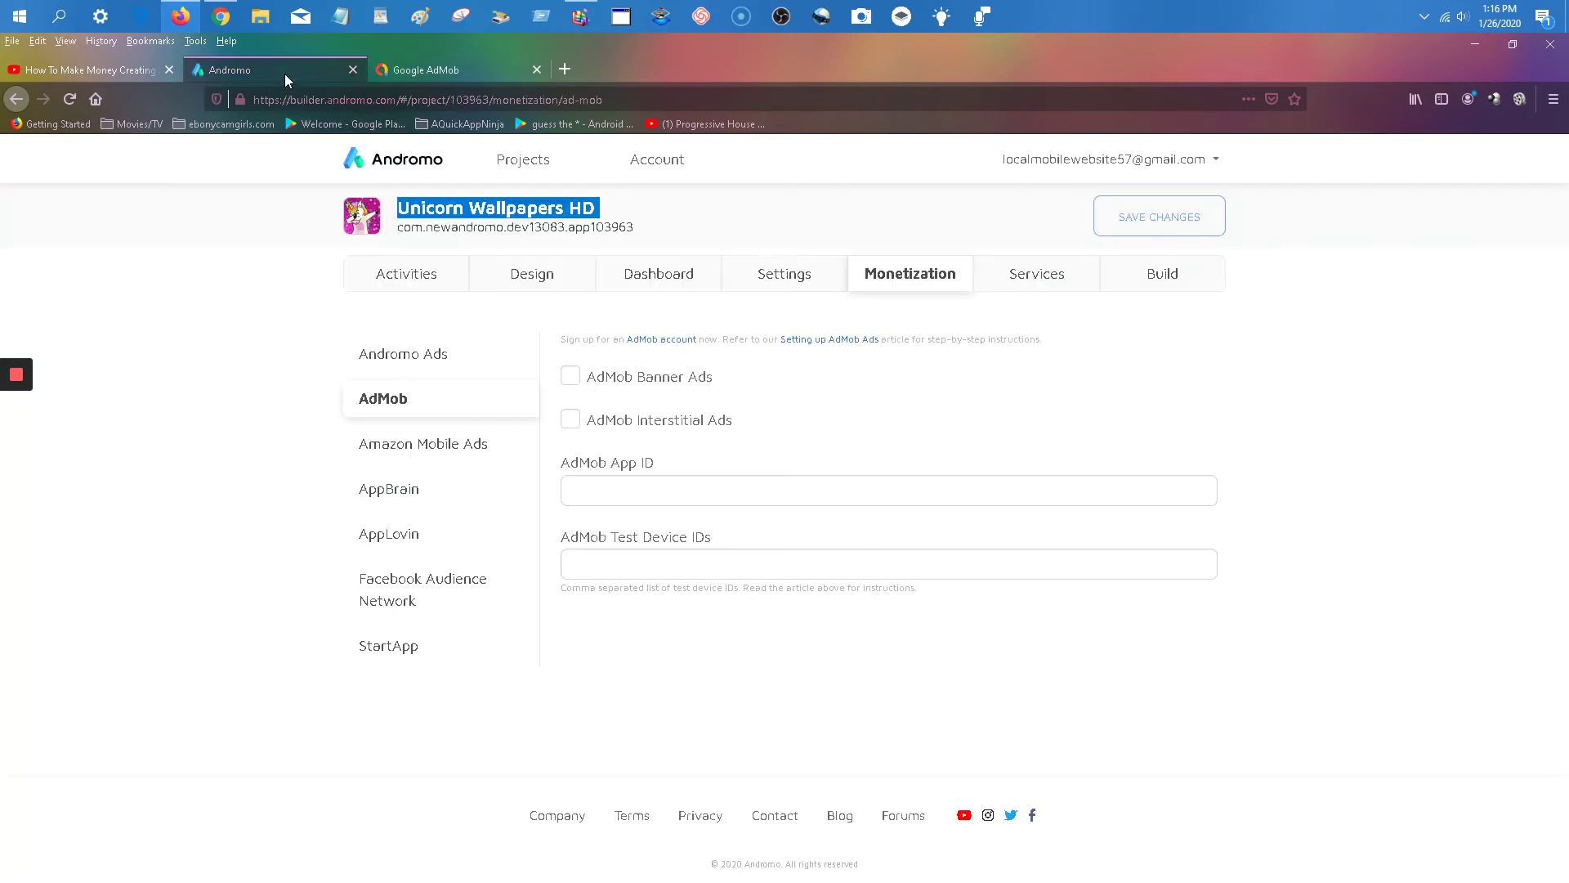
{"action": "left_click", "coordinate": [609, 494]}
{"action": "right_click", "coordinate": [614, 493]}
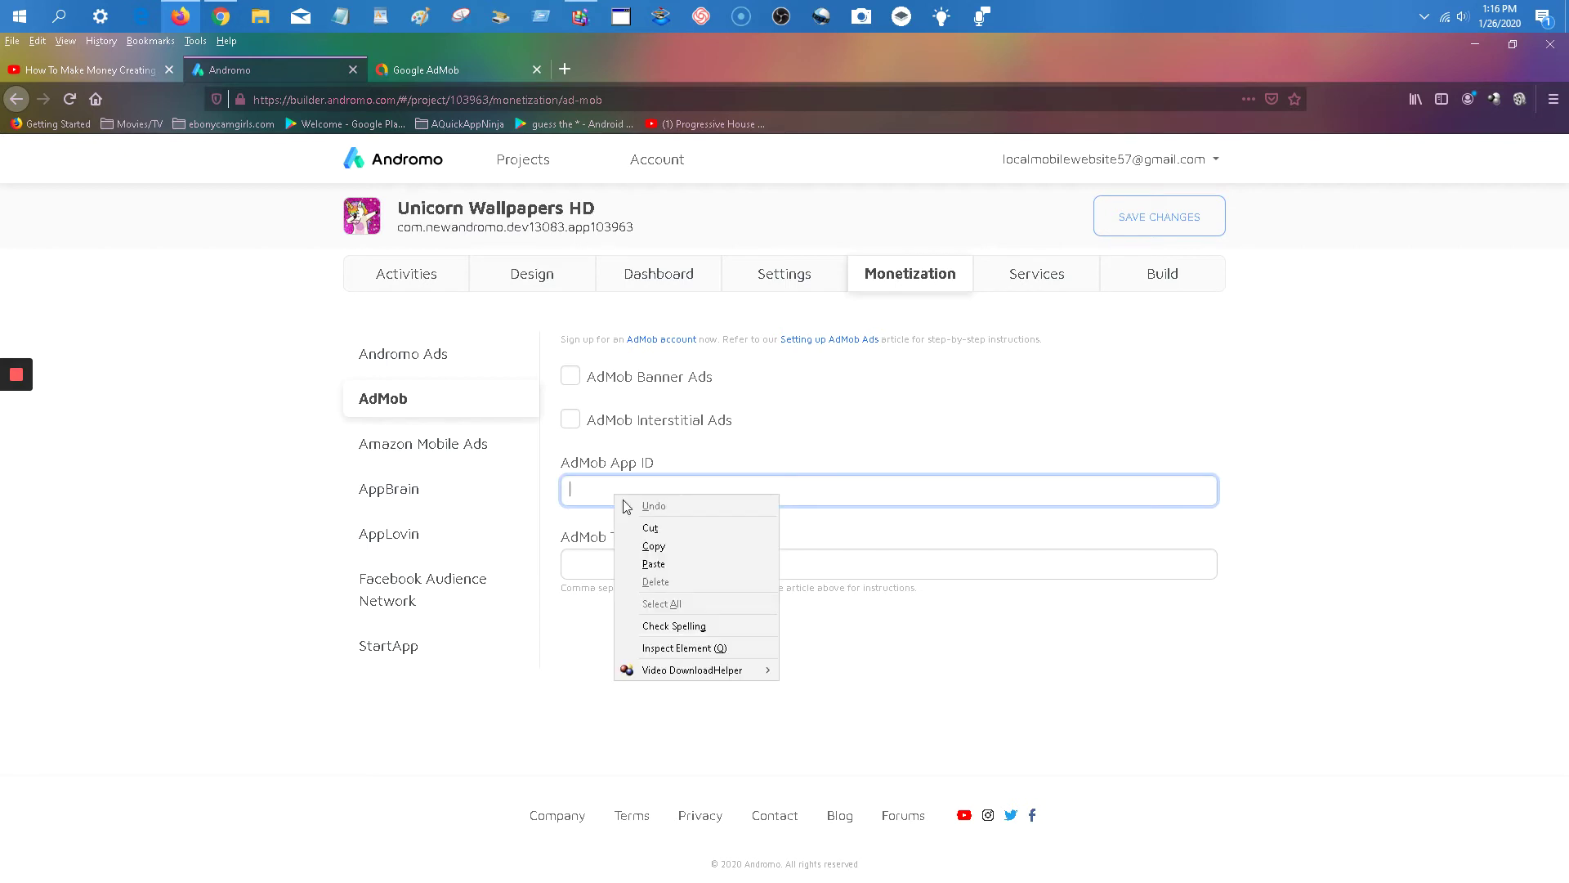
{"action": "left_click", "coordinate": [665, 566]}
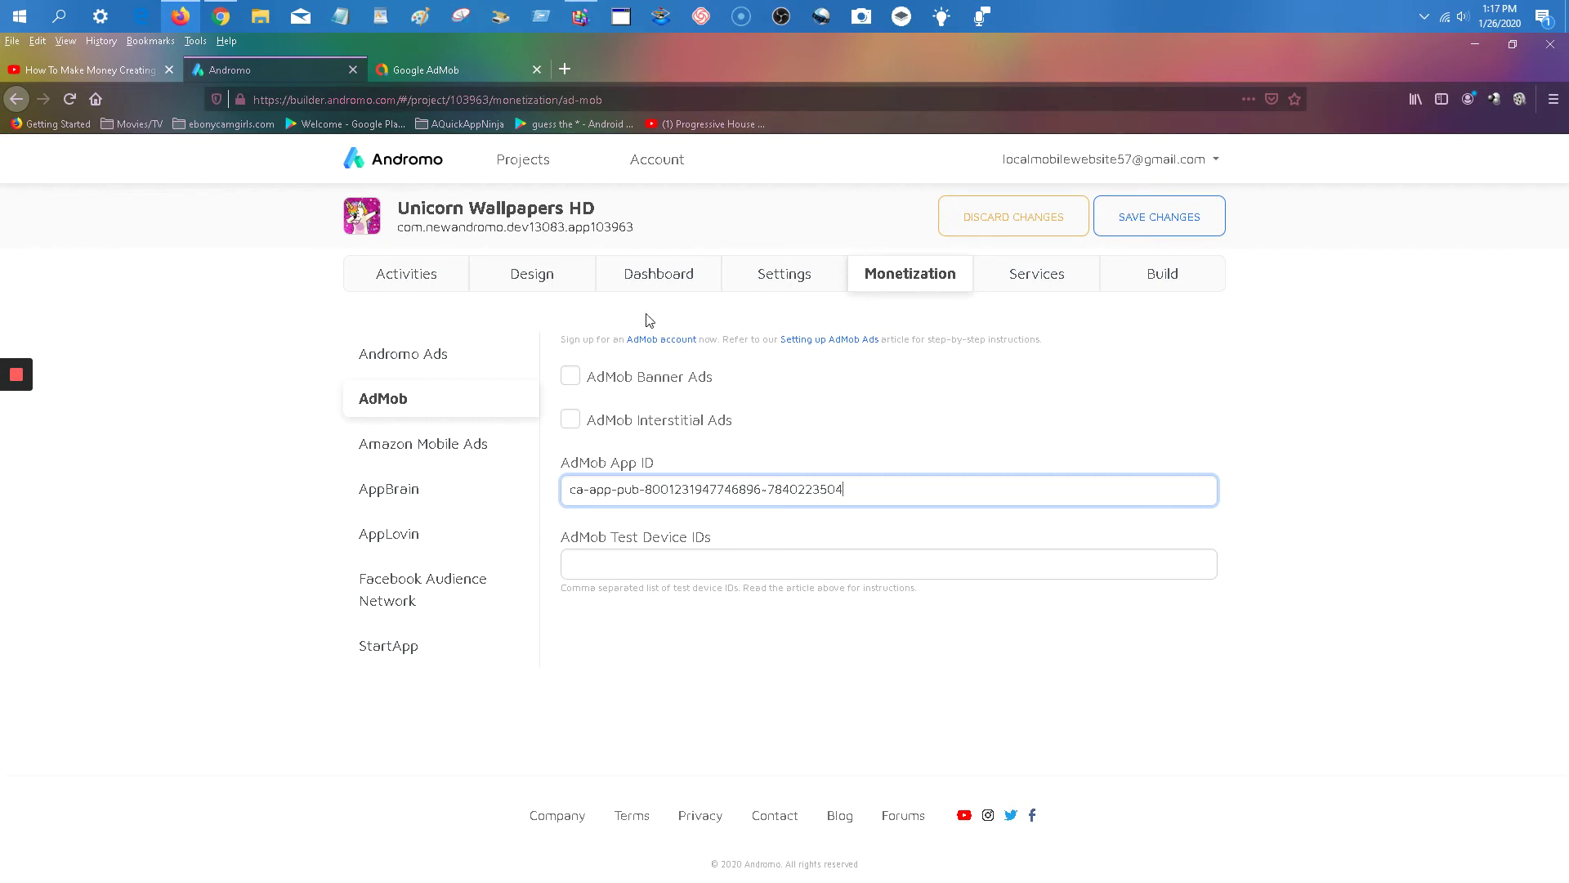
Step: Back in AdMob, start a Banner ad unit for the app and begin its name with "Banner-"
{"action": "left_click", "coordinate": [449, 71]}
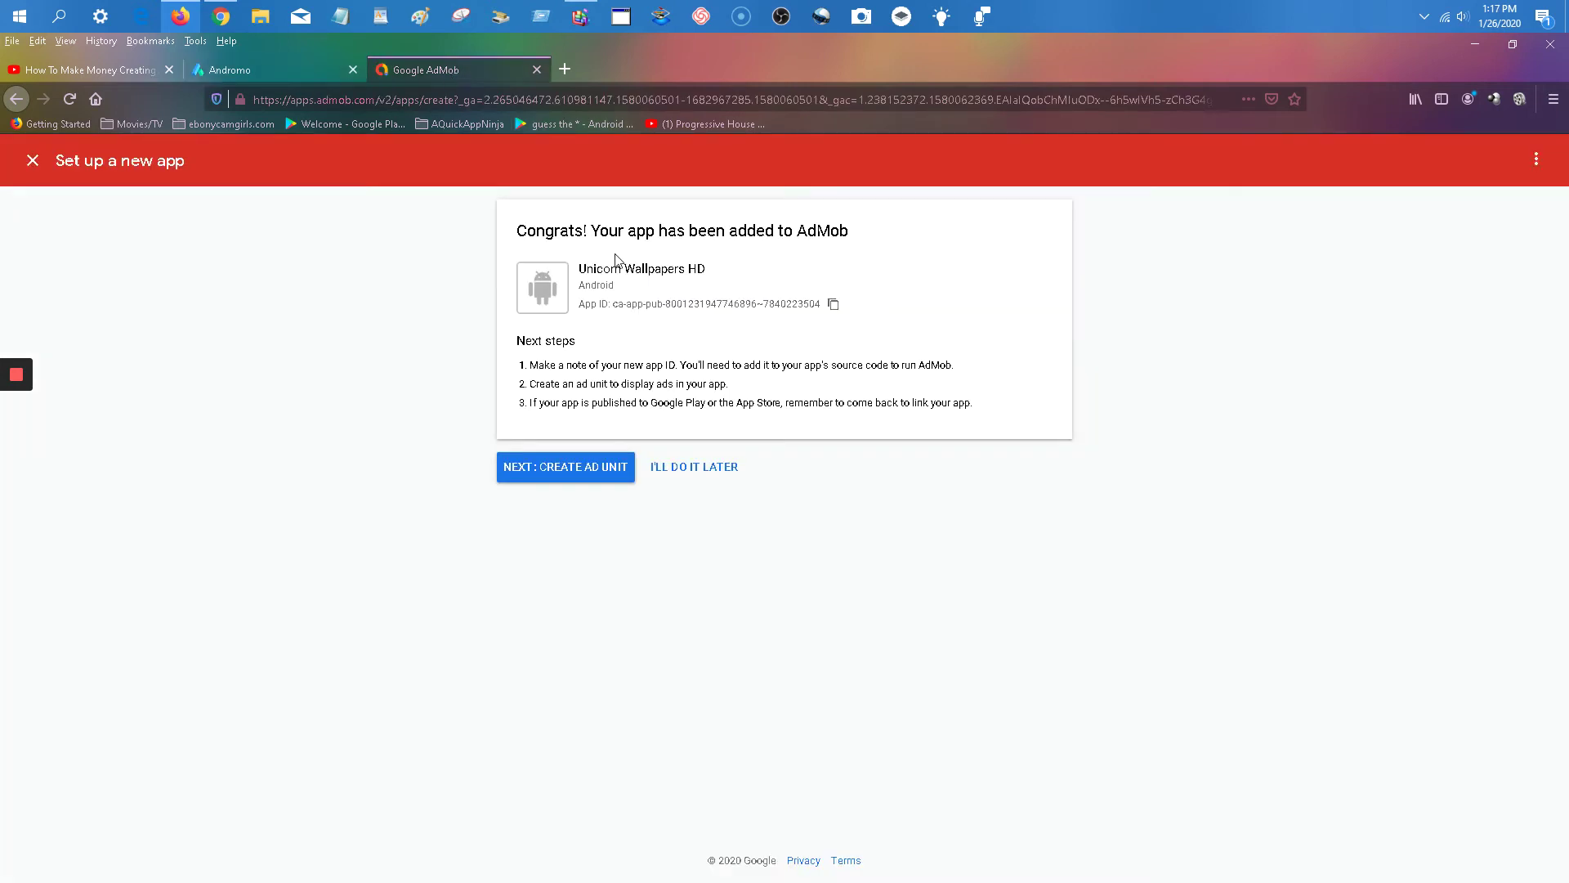
{"action": "left_click", "coordinate": [570, 472]}
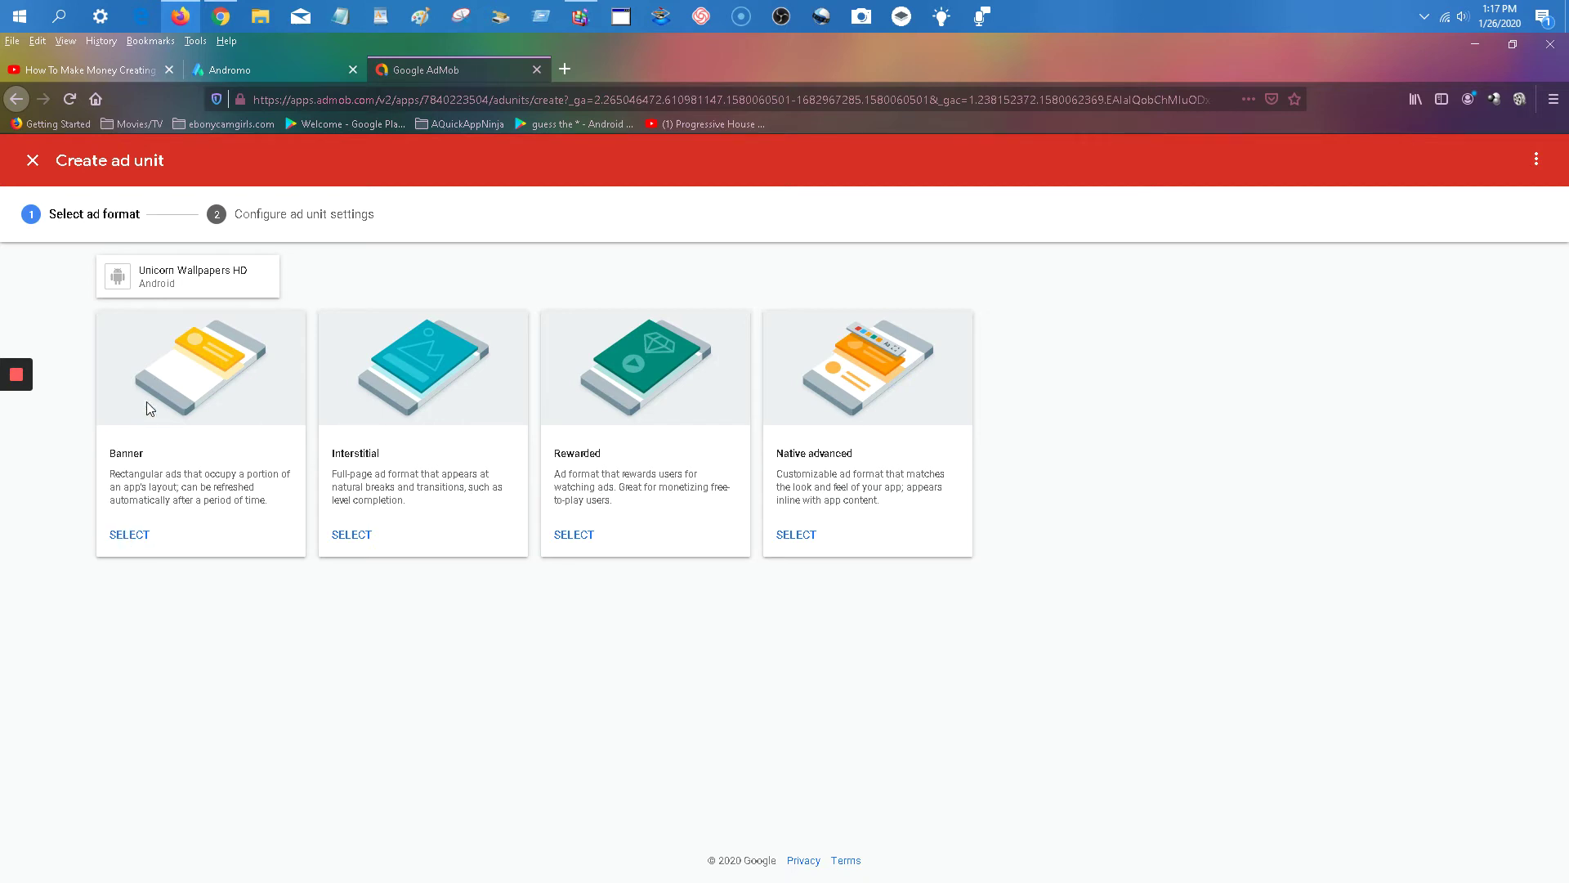
{"action": "left_click", "coordinate": [132, 535]}
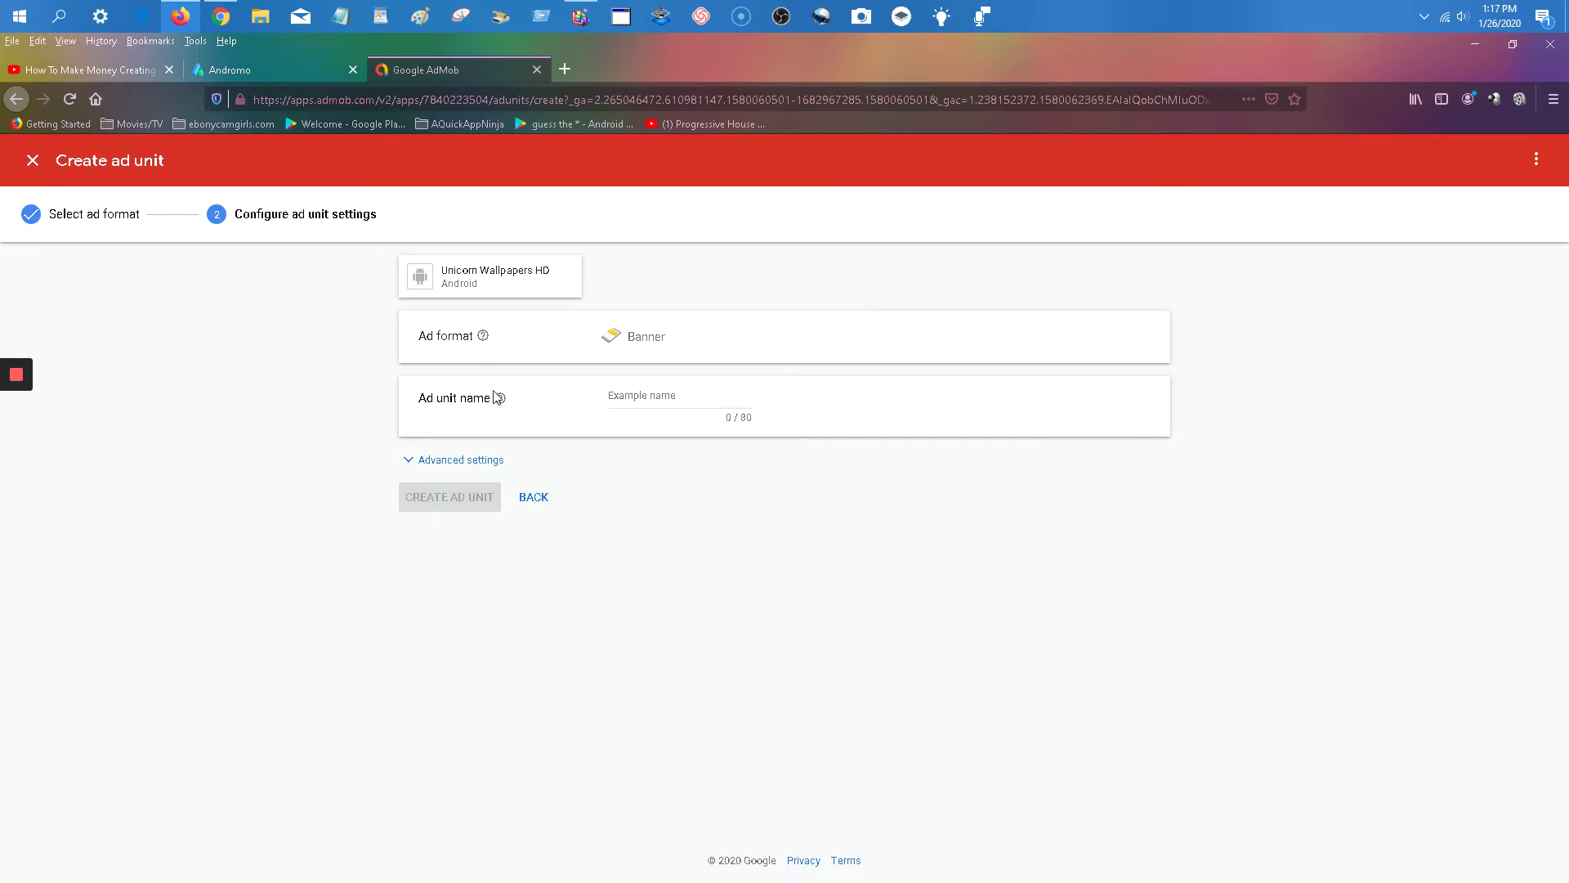
{"action": "left_click", "coordinate": [640, 393]}
{"action": "type", "text": "Banner-"}
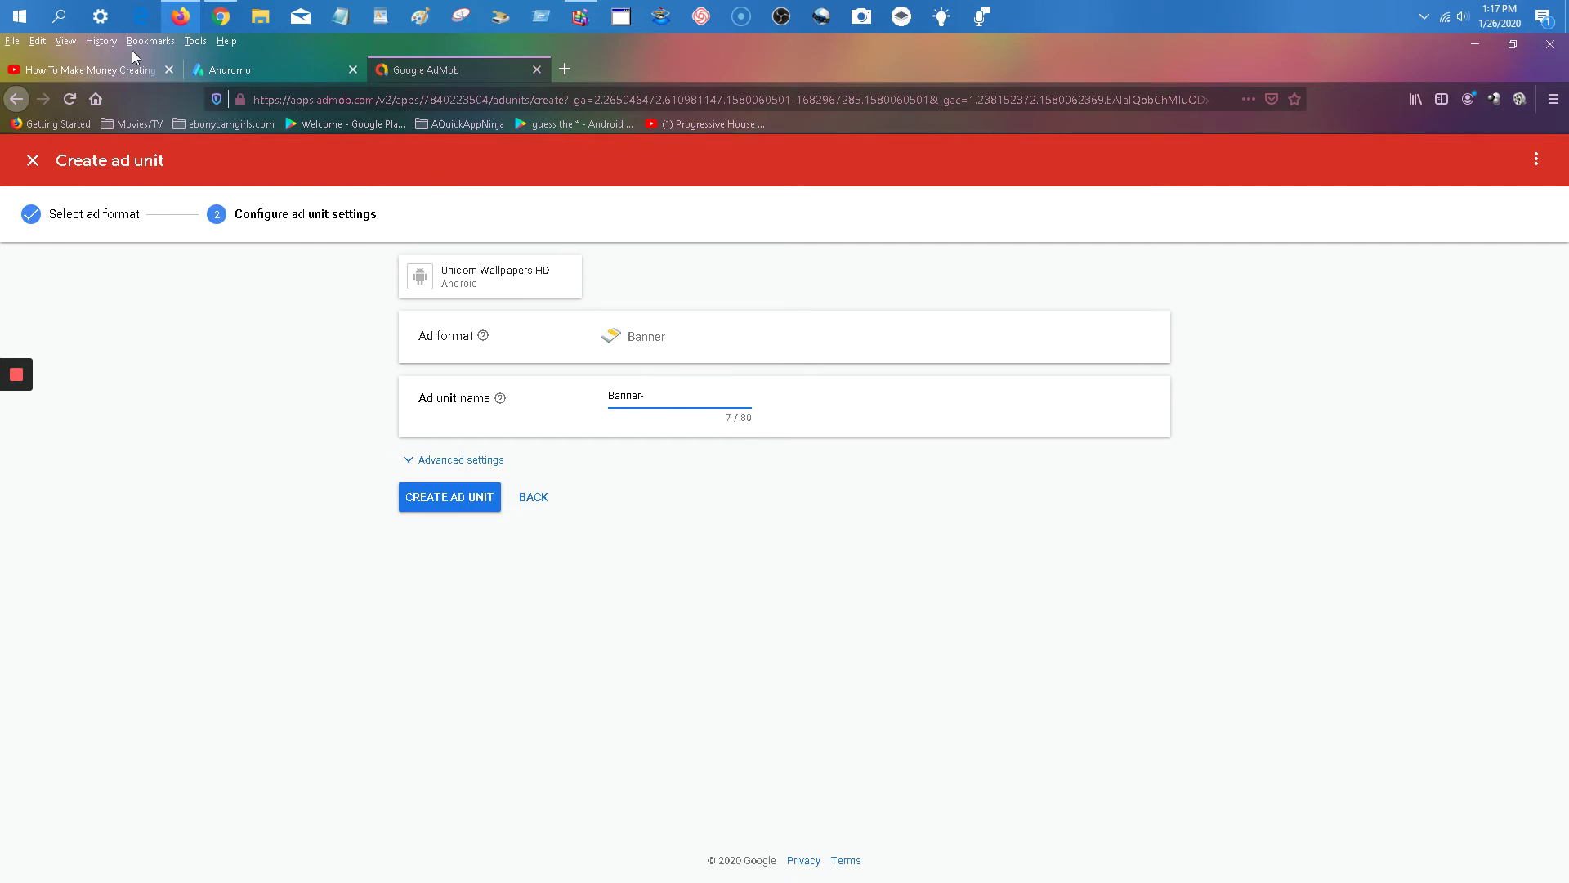
Step: Copy the app name from the Andromo project header and append it to the AdMob ad unit name, giving Banner-Unicorn Wallpapers HD
{"action": "left_click", "coordinate": [252, 65]}
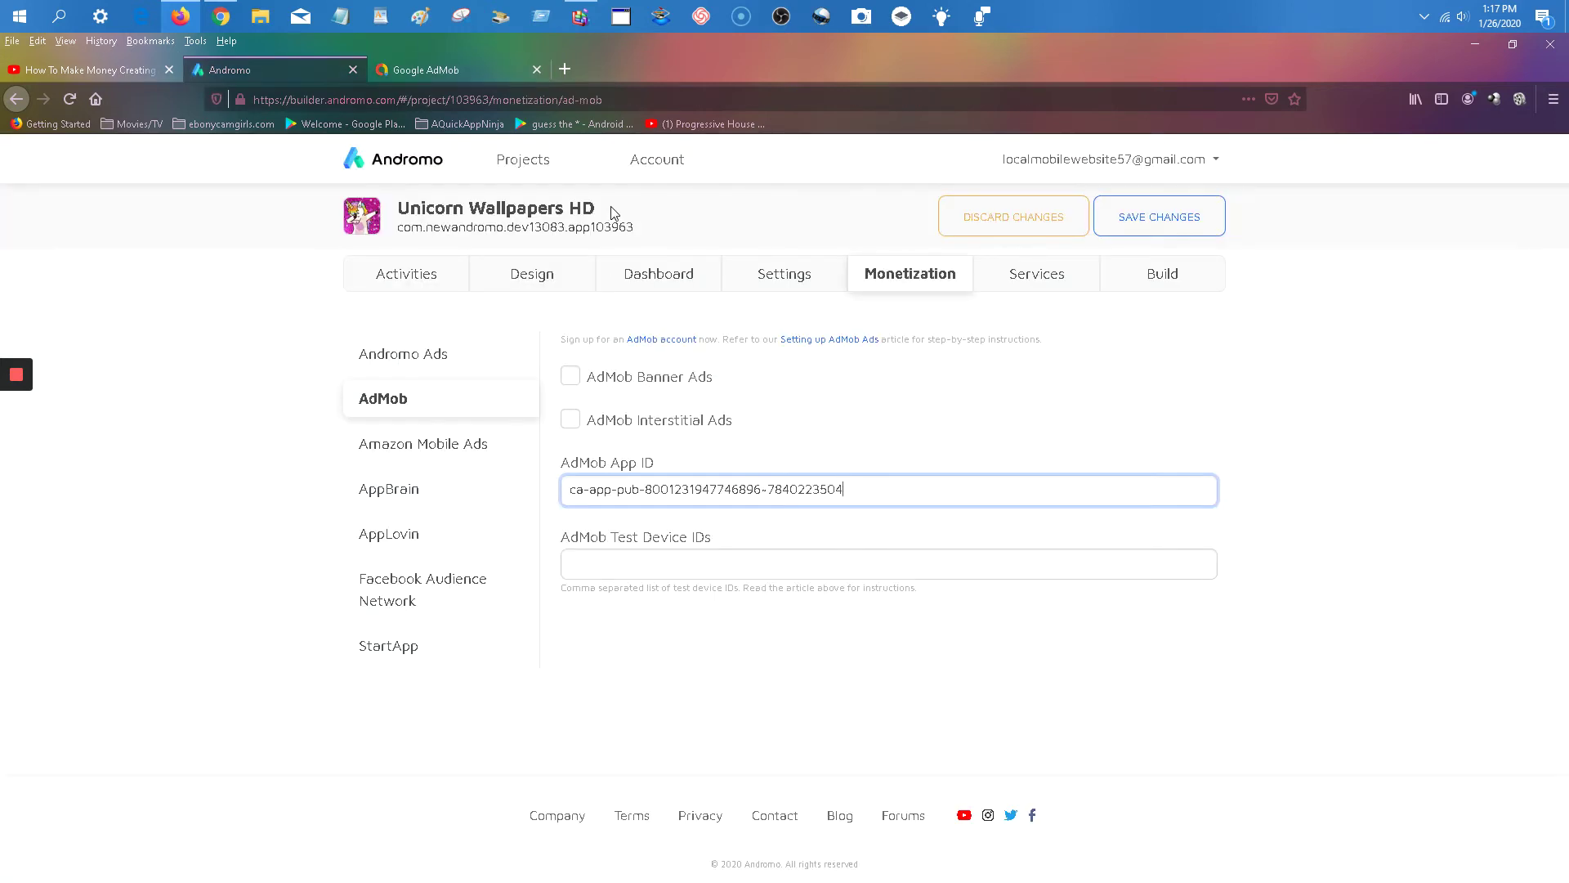
{"action": "left_click_drag", "start_coordinate": [615, 212], "coordinate": [399, 209]}
{"action": "right_click", "coordinate": [420, 206]}
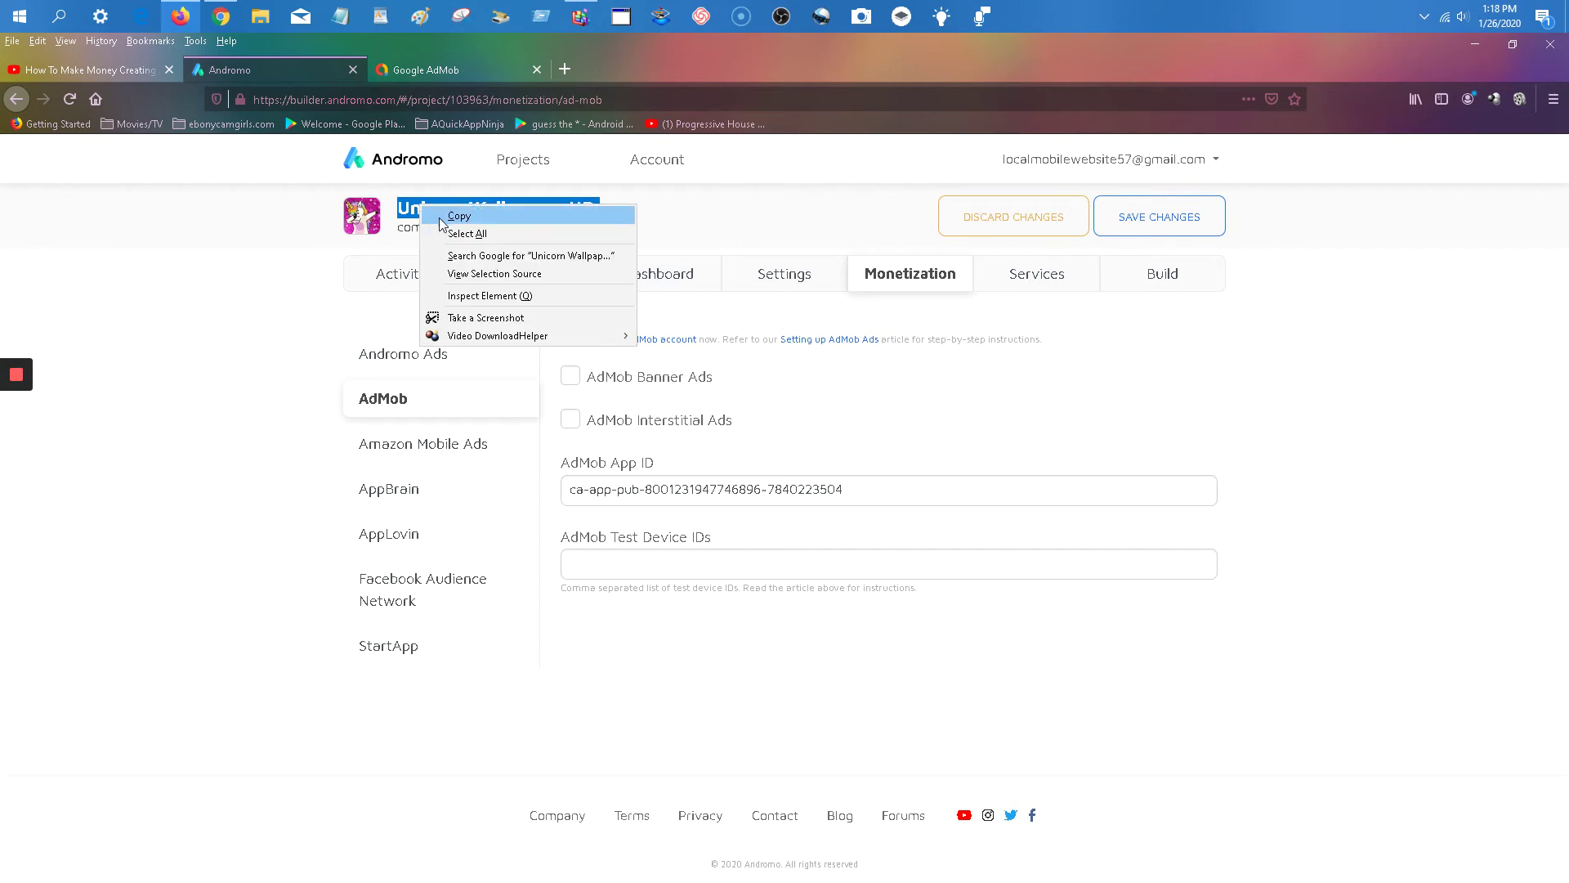
{"action": "left_click", "coordinate": [446, 217]}
{"action": "left_click", "coordinate": [481, 77]}
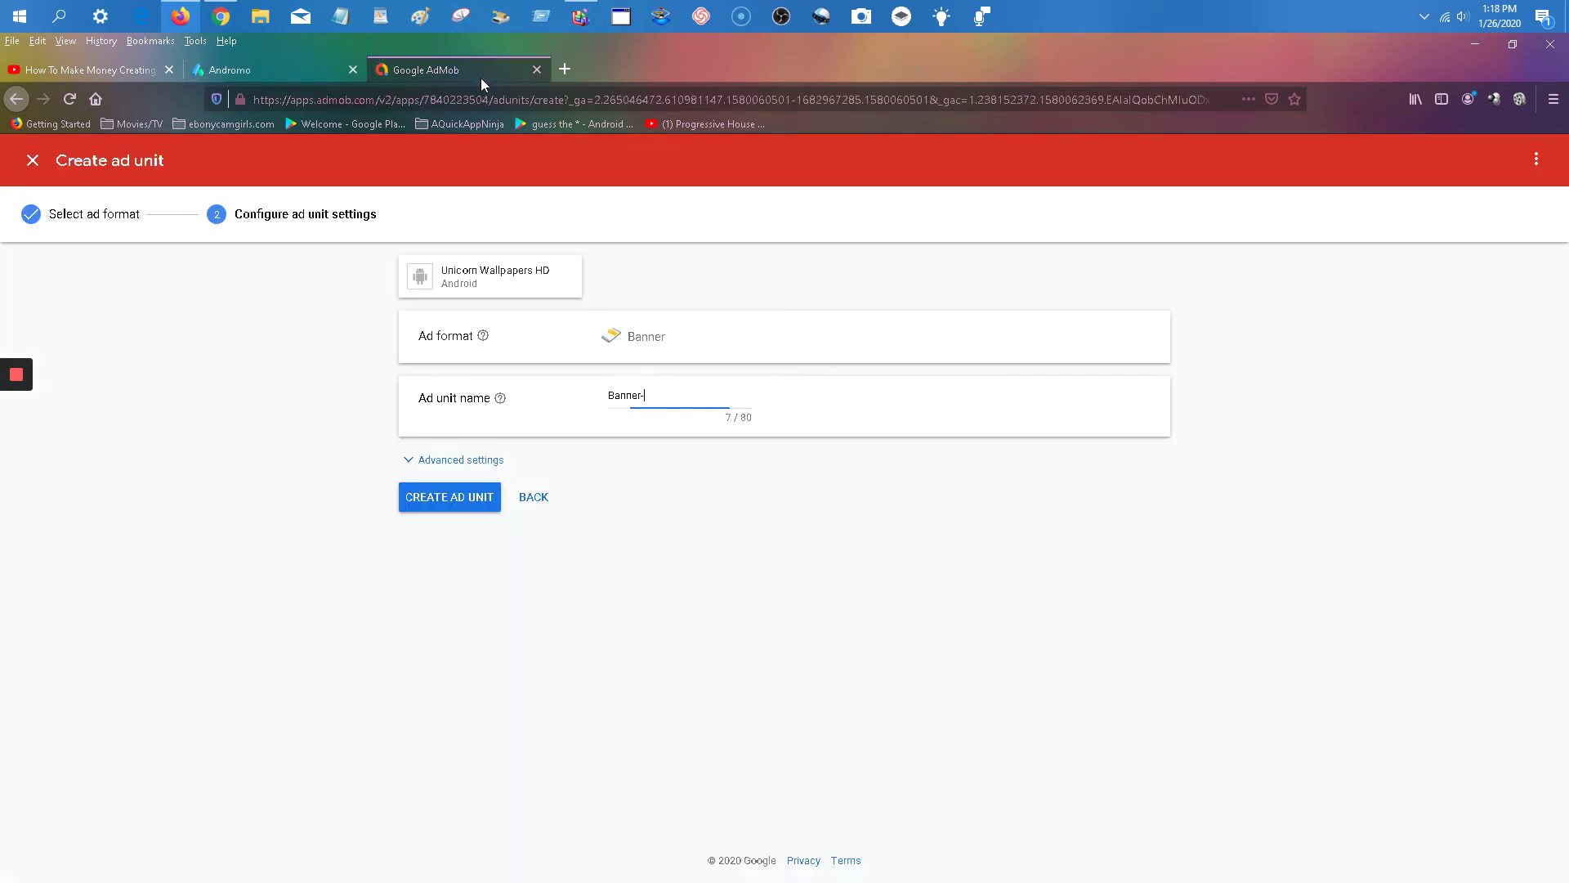
{"action": "right_click", "coordinate": [677, 396]}
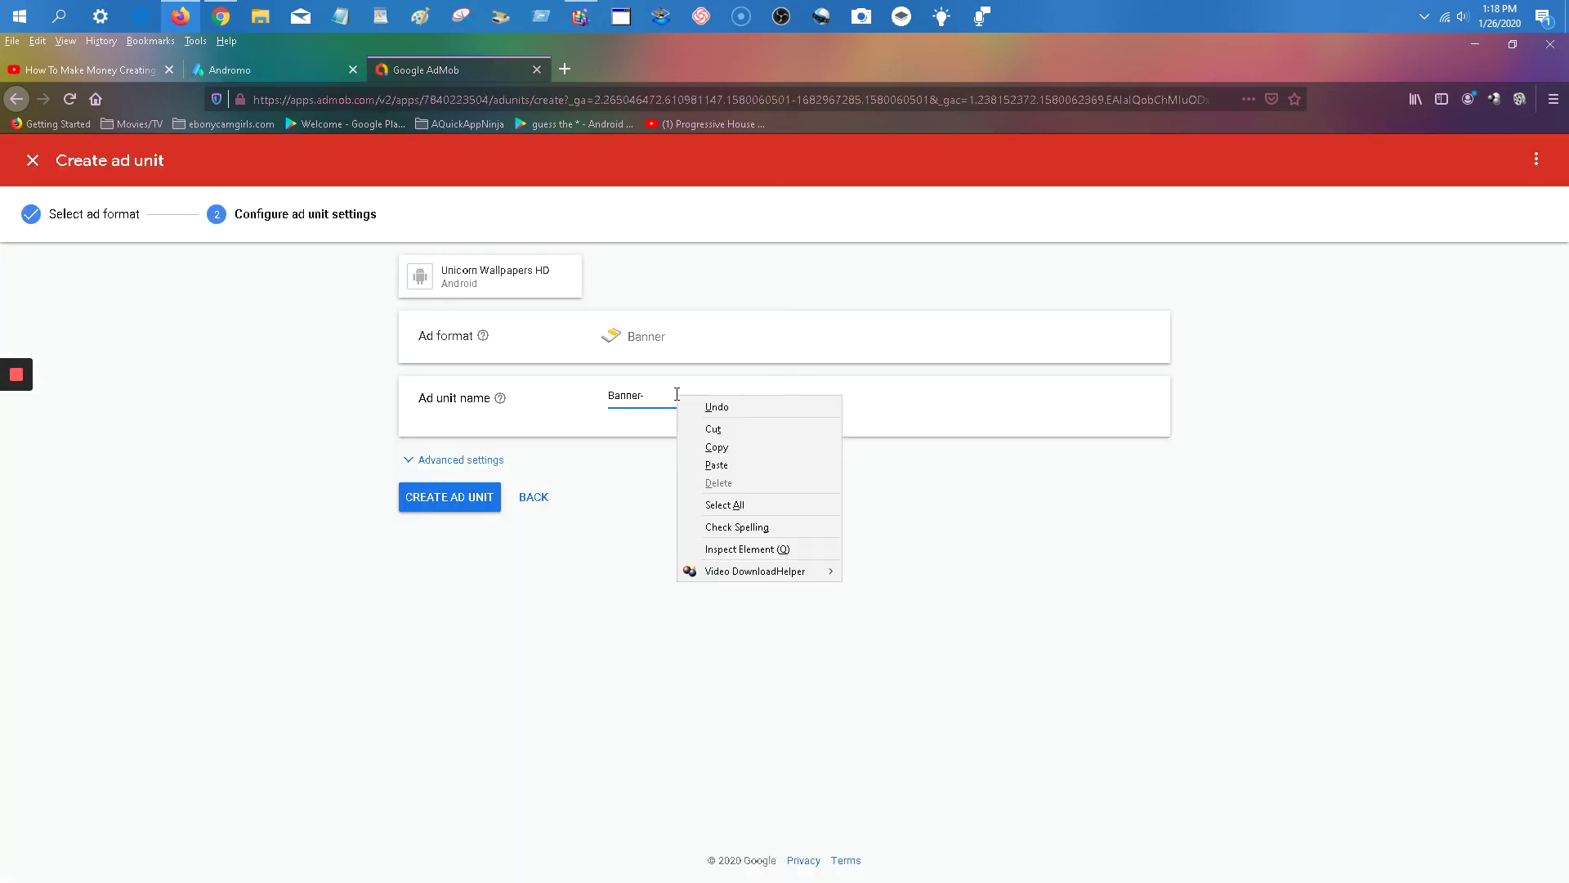
{"action": "left_click", "coordinate": [727, 466]}
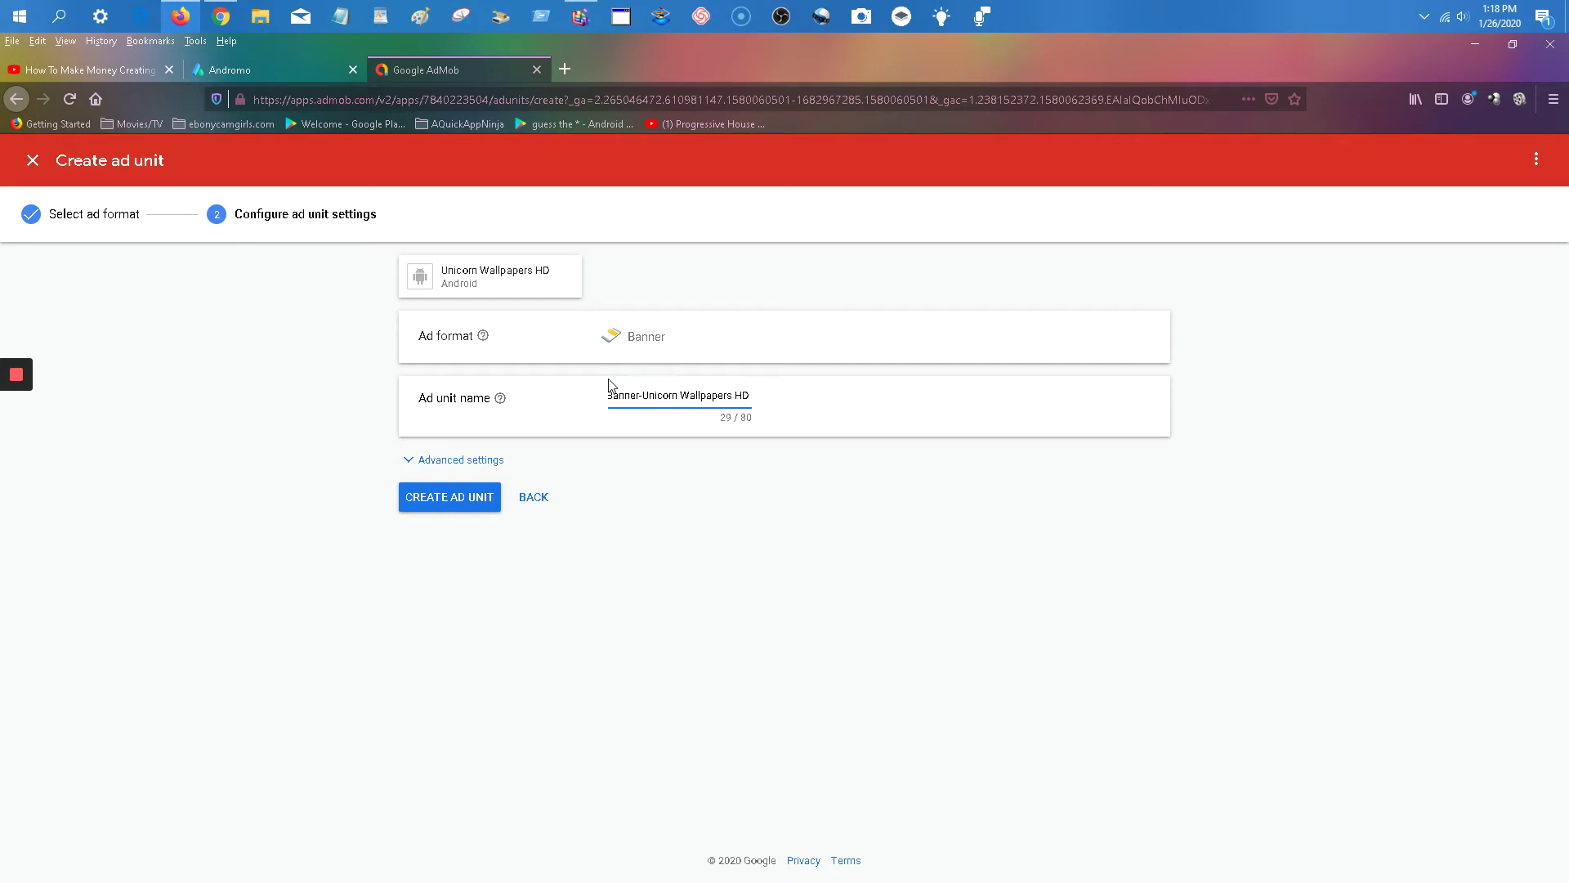
Step: Set the banner's automatic refresh to a custom rate of 36 seconds in the advanced settings and create the ad unit
{"action": "left_click", "coordinate": [426, 465]}
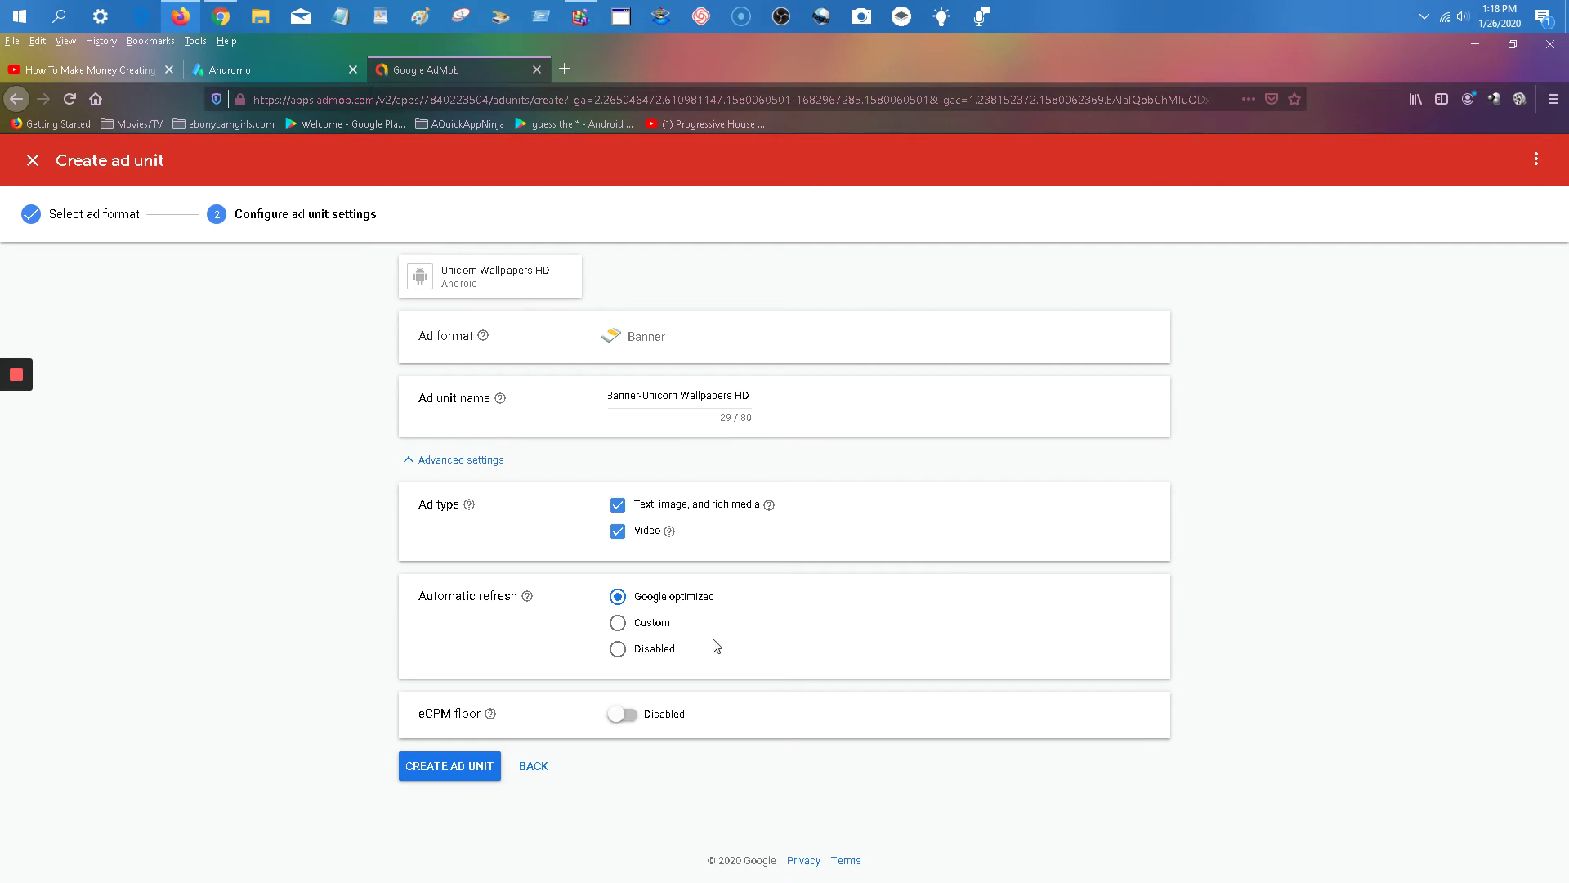
{"action": "left_click", "coordinate": [618, 623]}
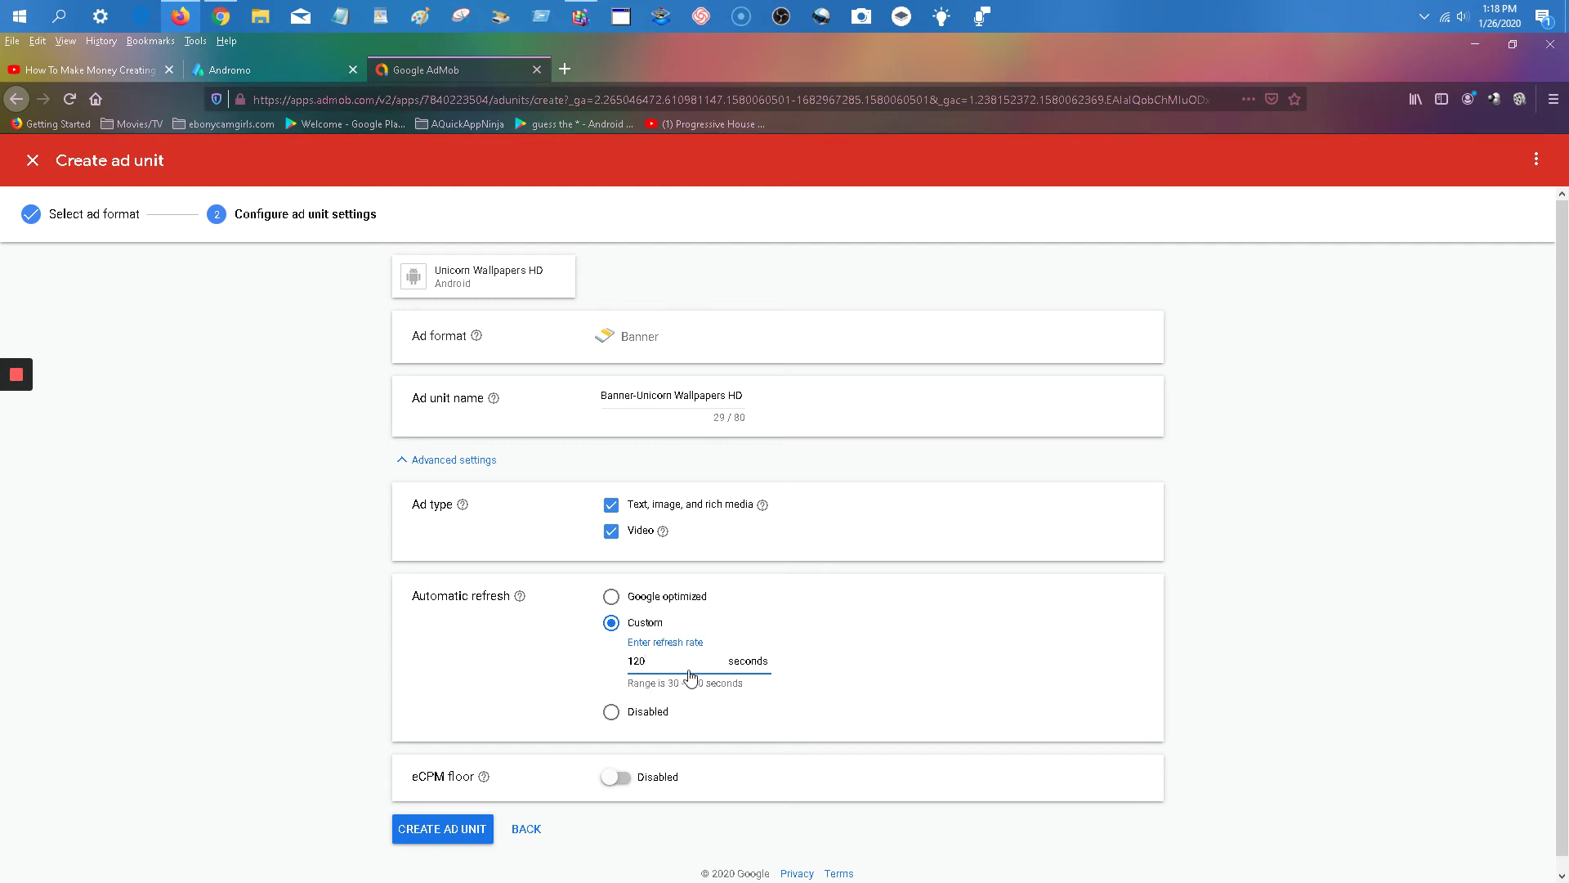
{"action": "key", "text": "BackSpace"}
{"action": "key", "text": "BackSpace"}
{"action": "key", "text": "BackSpace"}
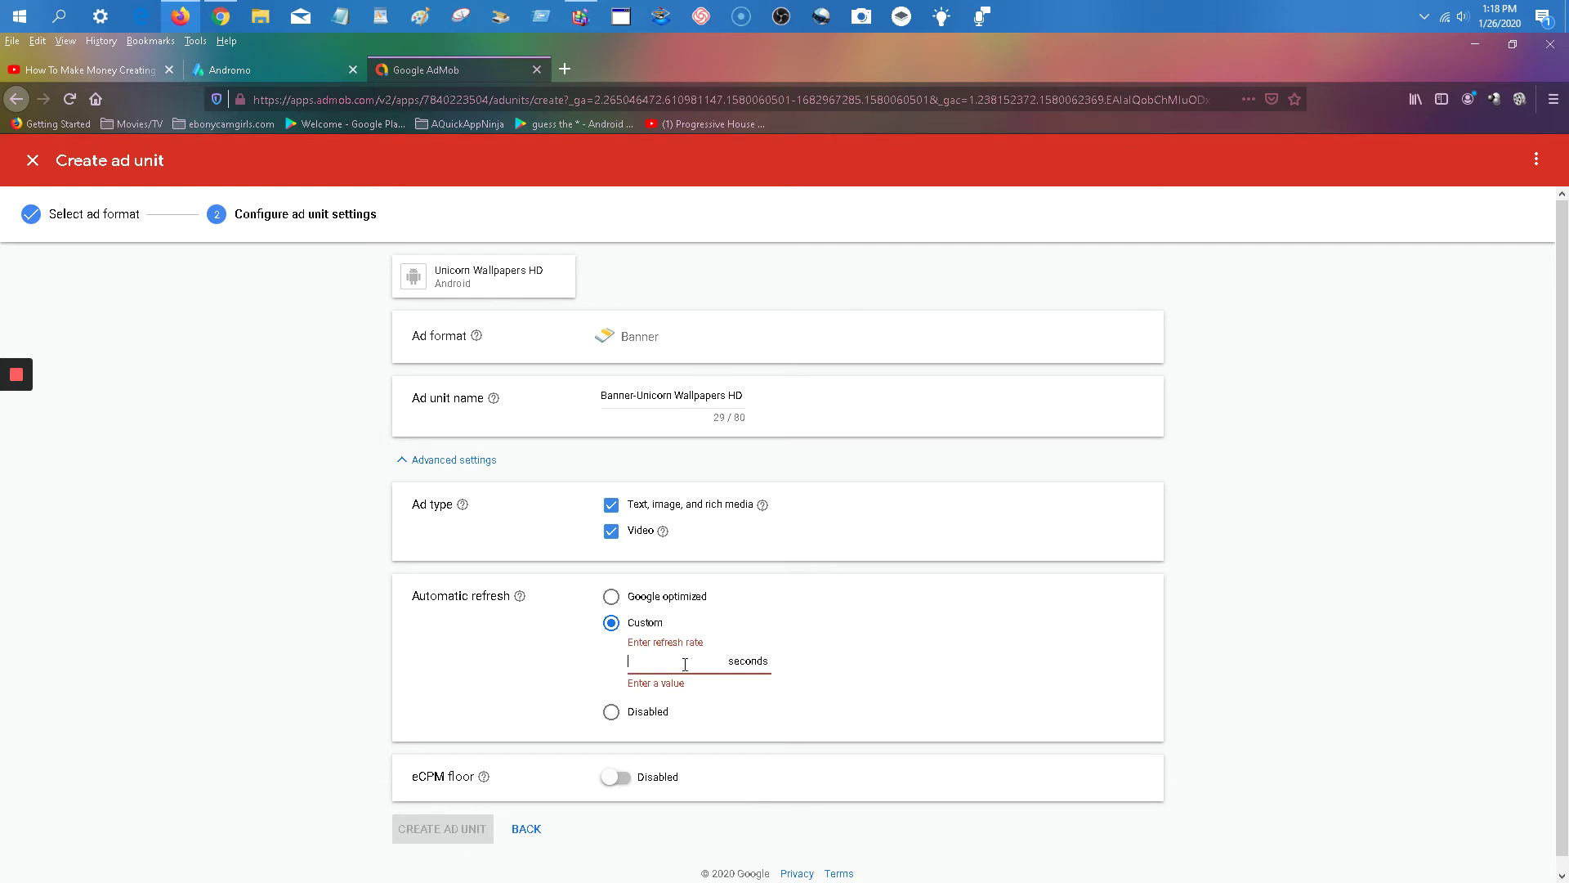
{"action": "type", "text": "36"}
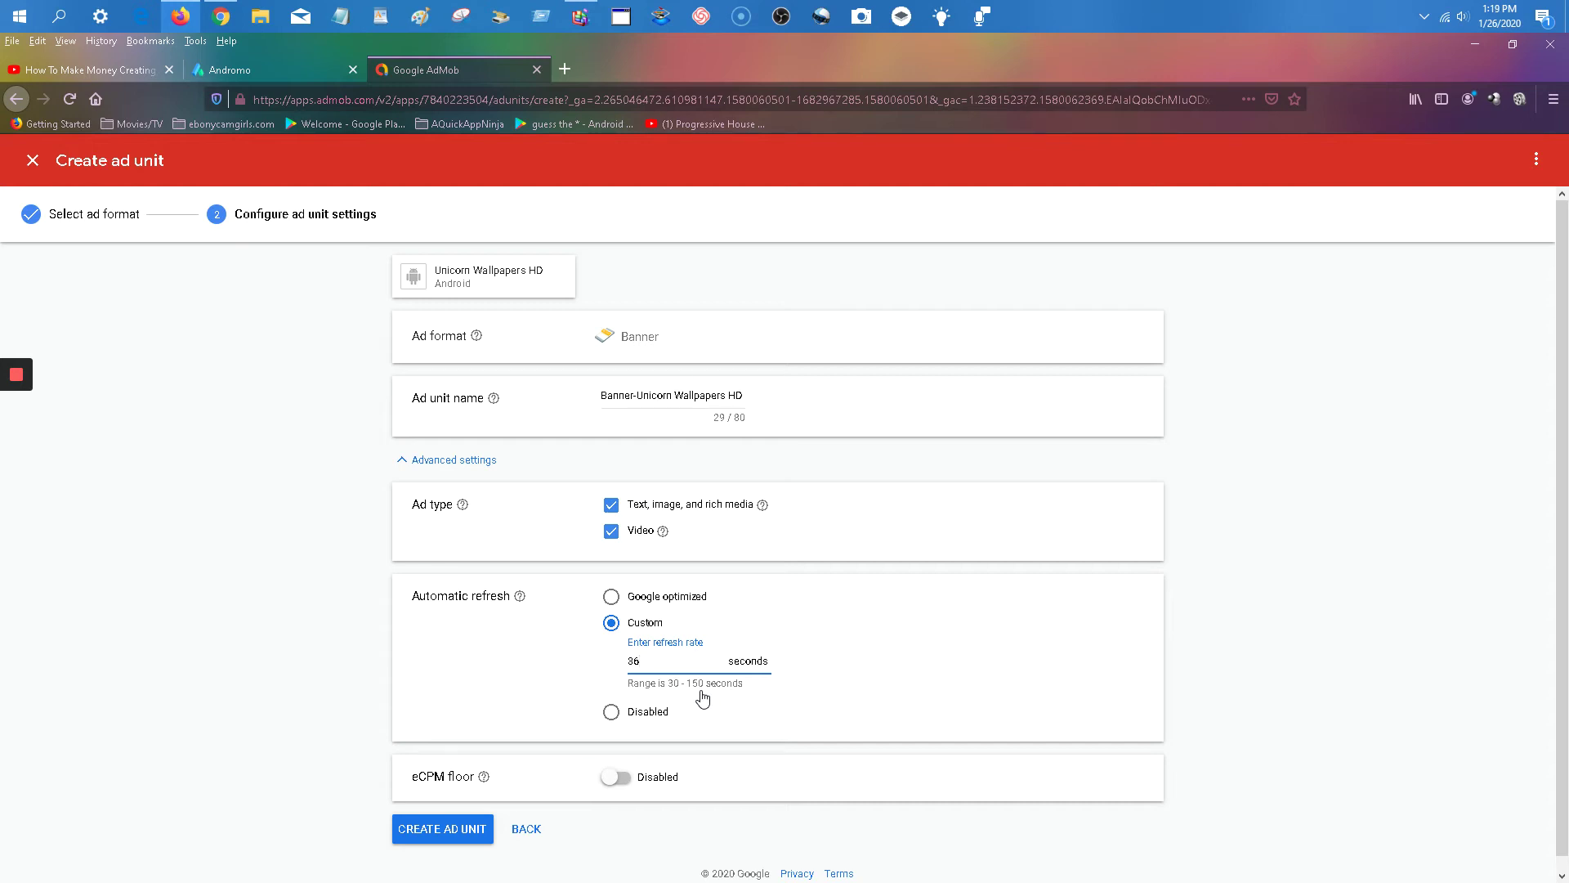
{"action": "left_click", "coordinate": [524, 679]}
{"action": "scroll", "coordinate": [429, 708], "scroll_direction": "down", "scroll_amount": 1}
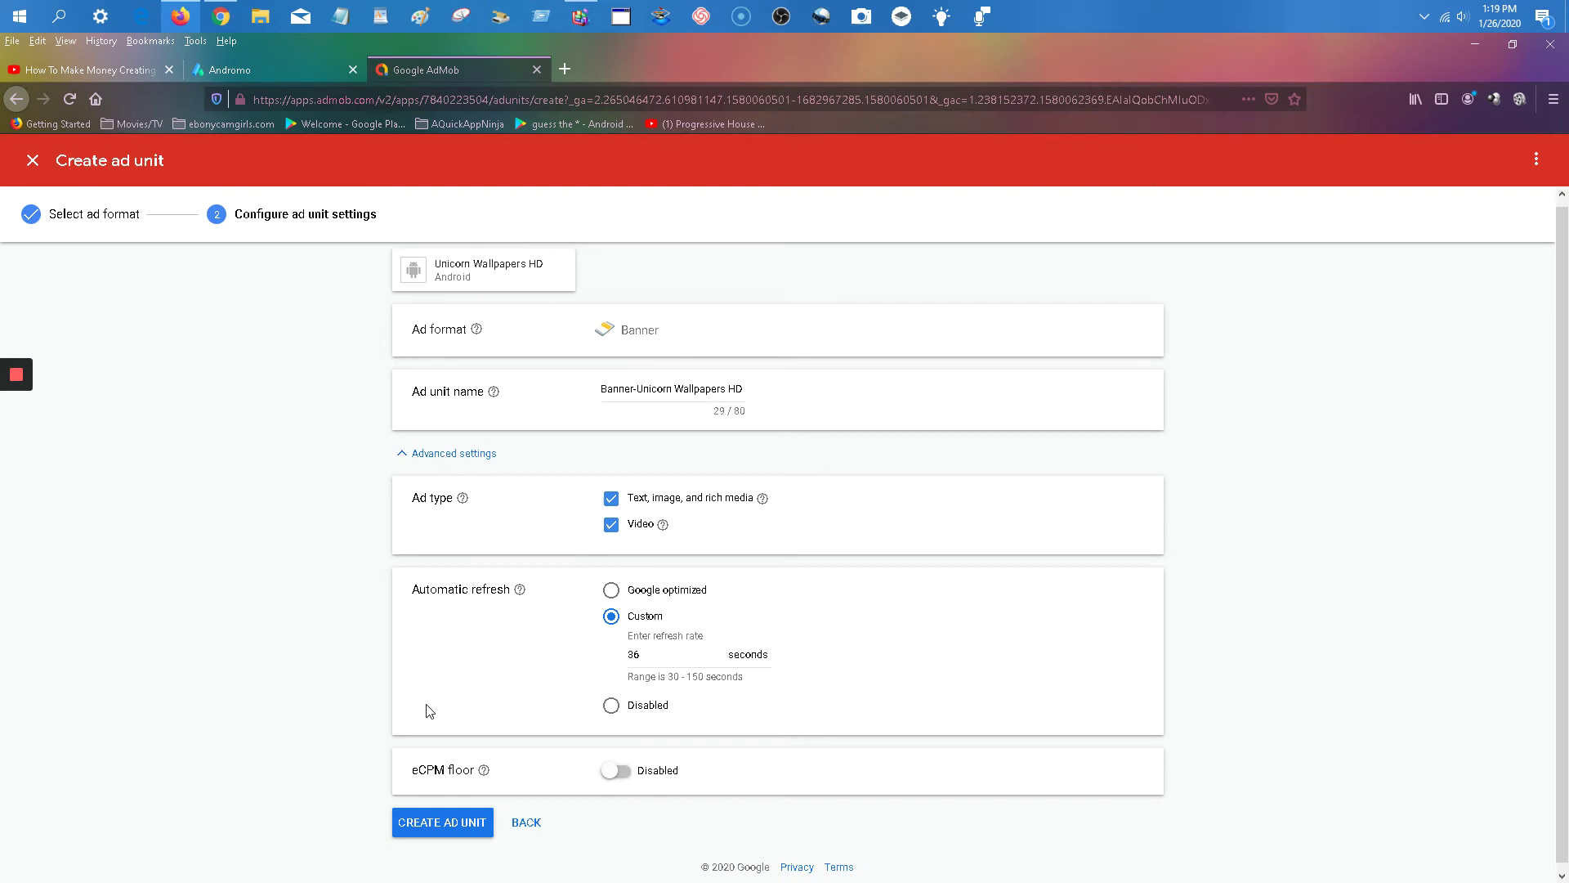
{"action": "left_click", "coordinate": [439, 818]}
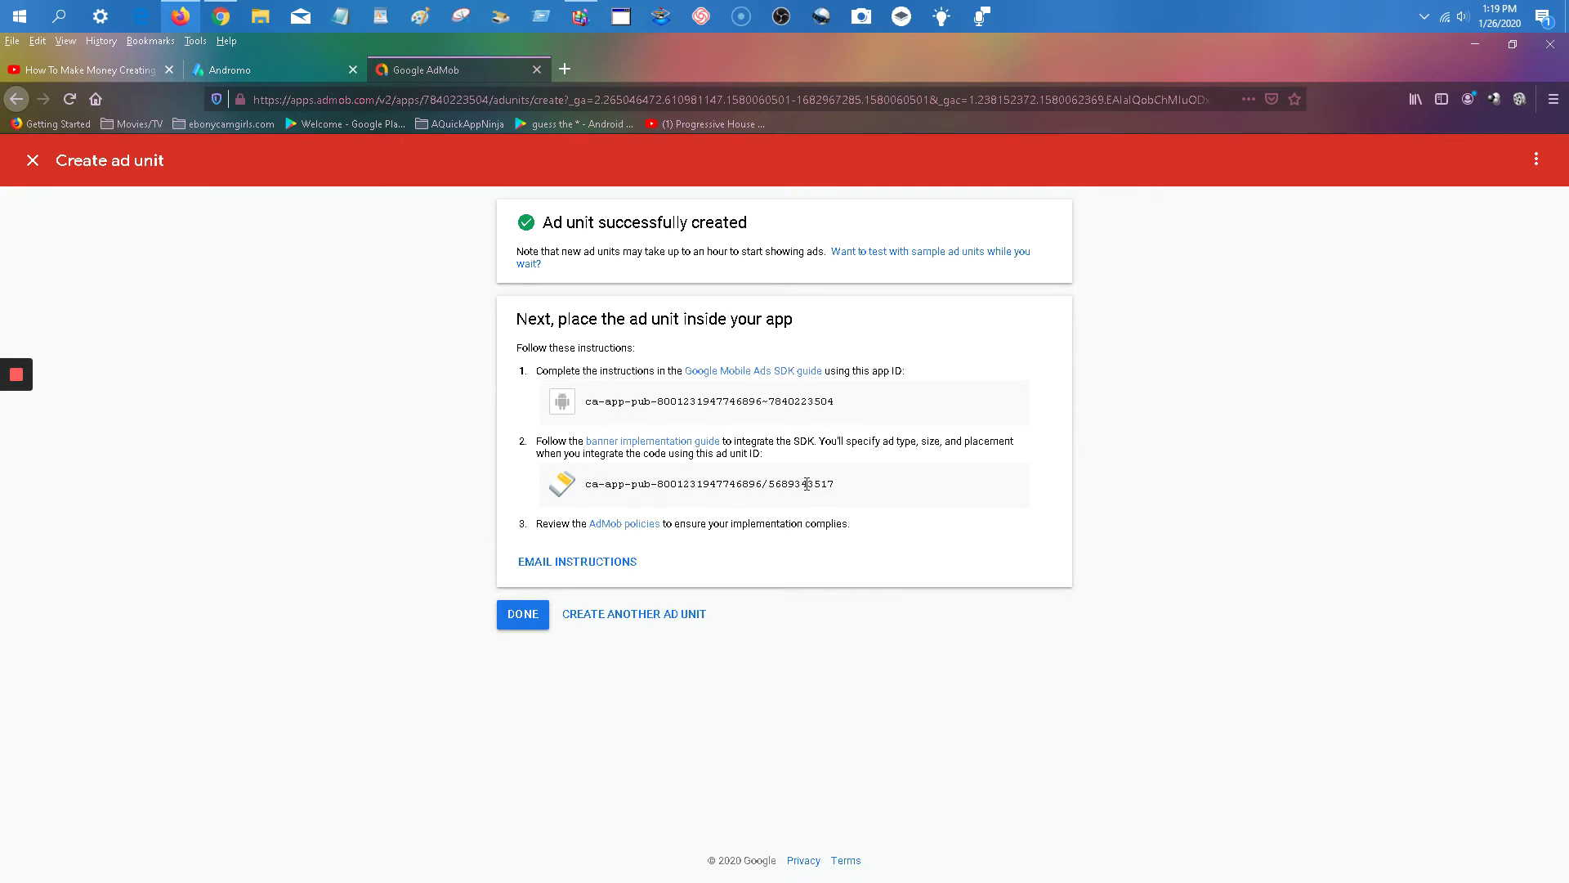
Step: Check the AdMob fields in Andromo, then return to AdMob and copy the new banner's ad unit ID
{"action": "left_click", "coordinate": [256, 72]}
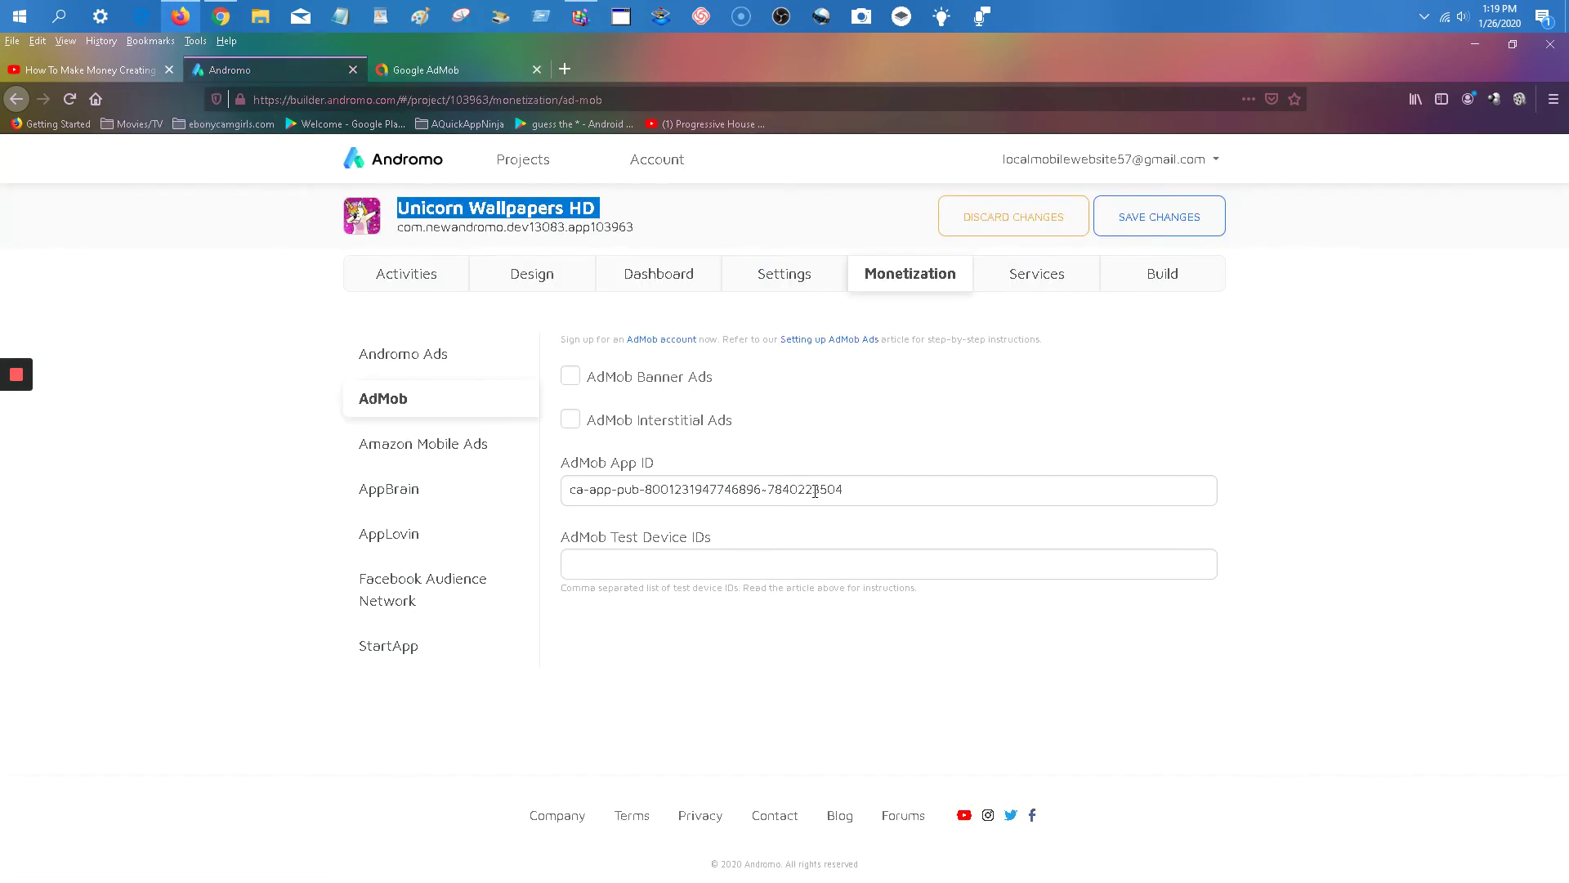
{"action": "left_click", "coordinate": [429, 69]}
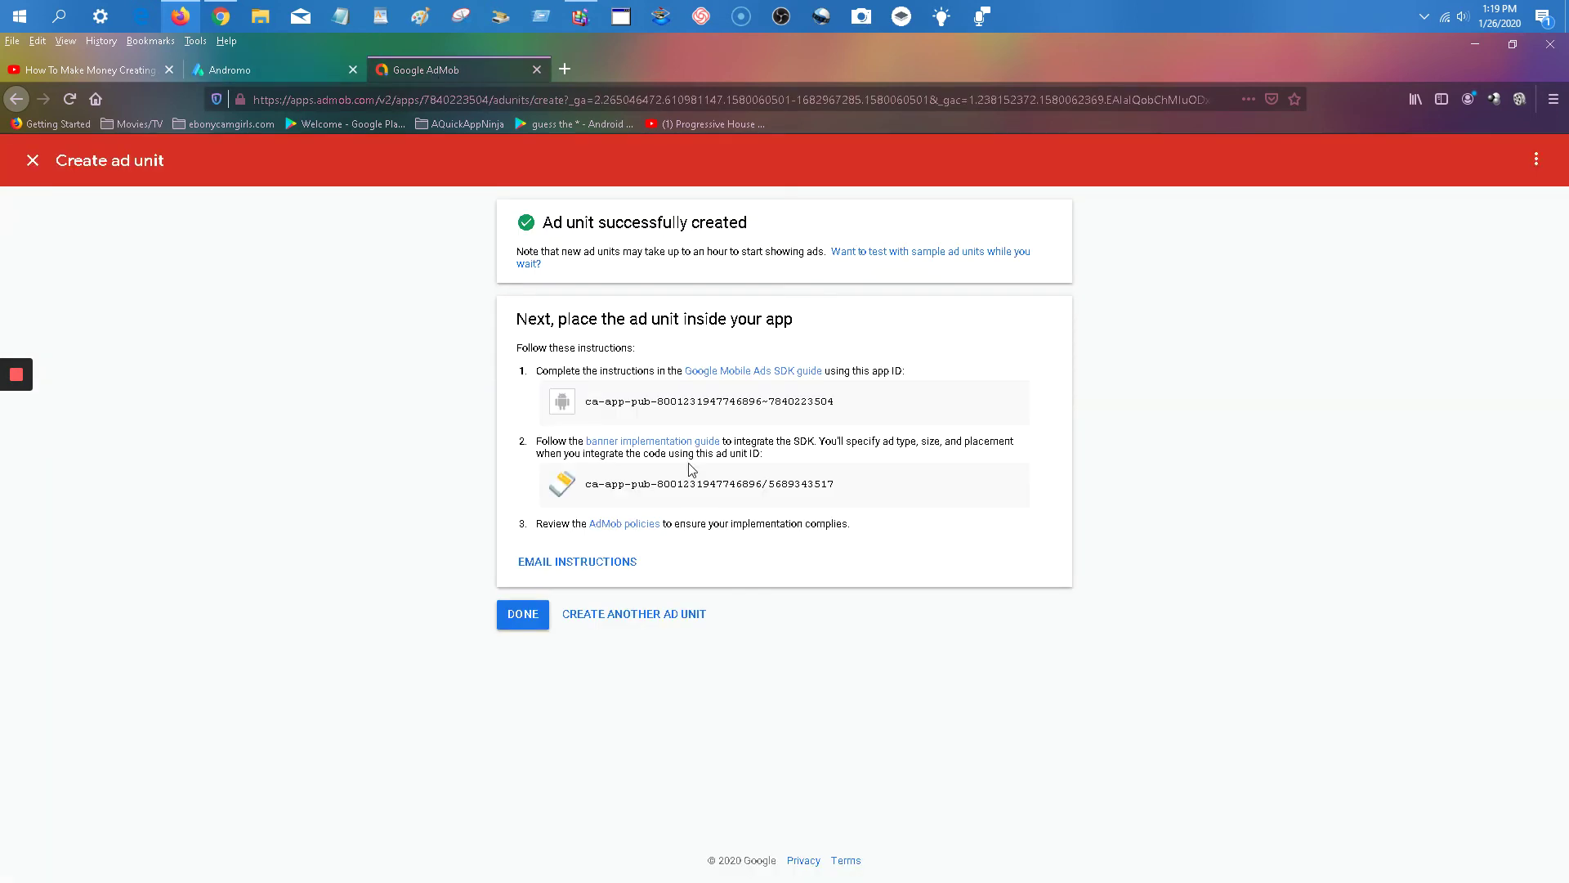
{"action": "left_click_drag", "start_coordinate": [837, 488], "coordinate": [576, 487]}
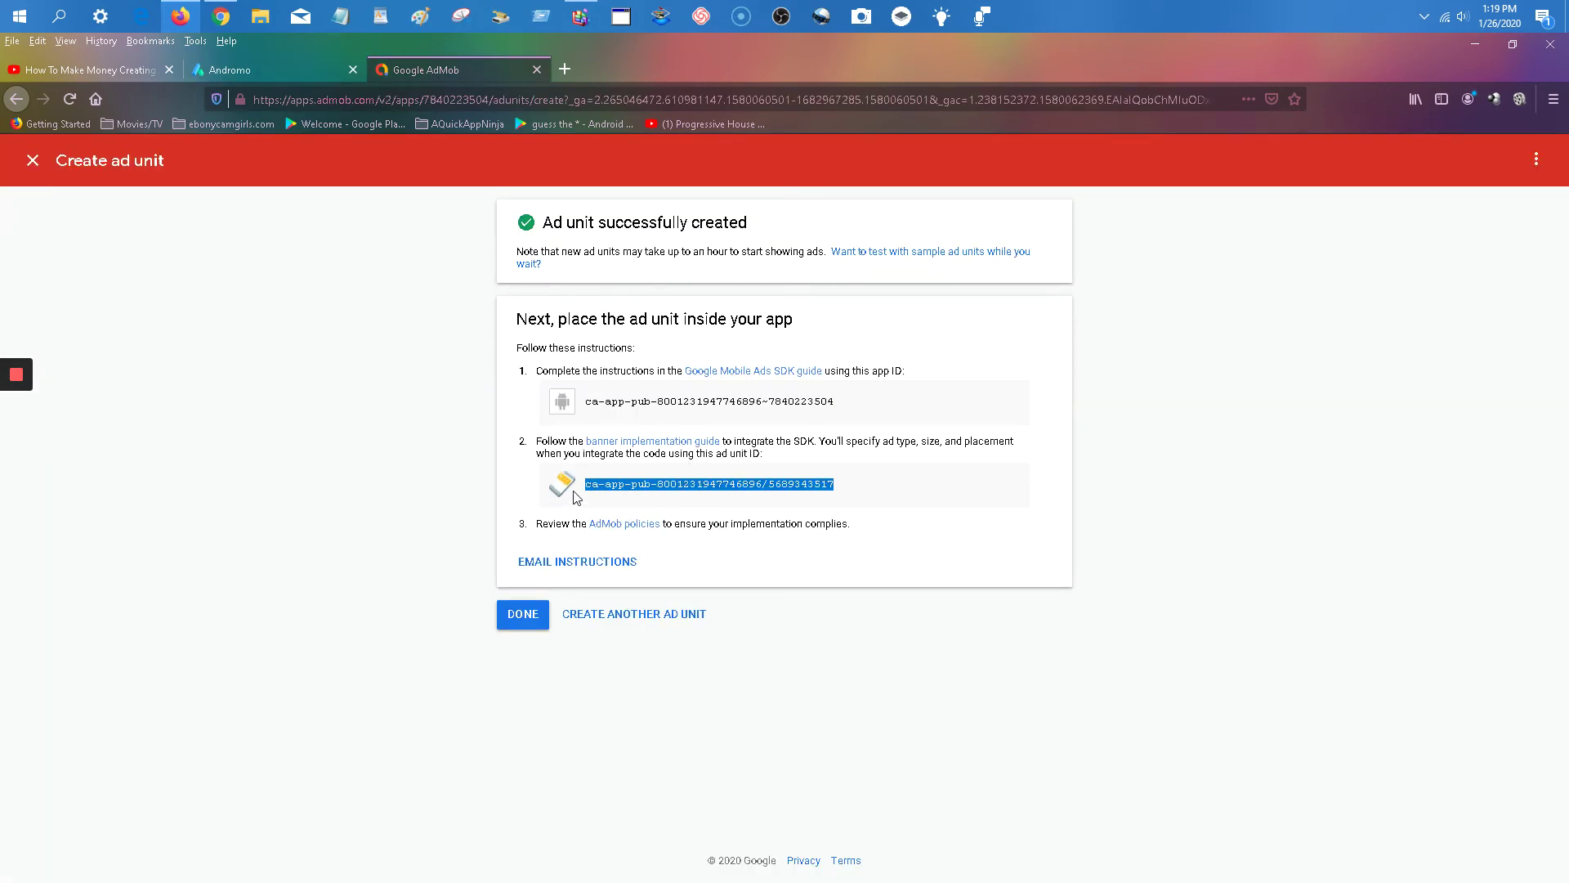
{"action": "right_click", "coordinate": [634, 483]}
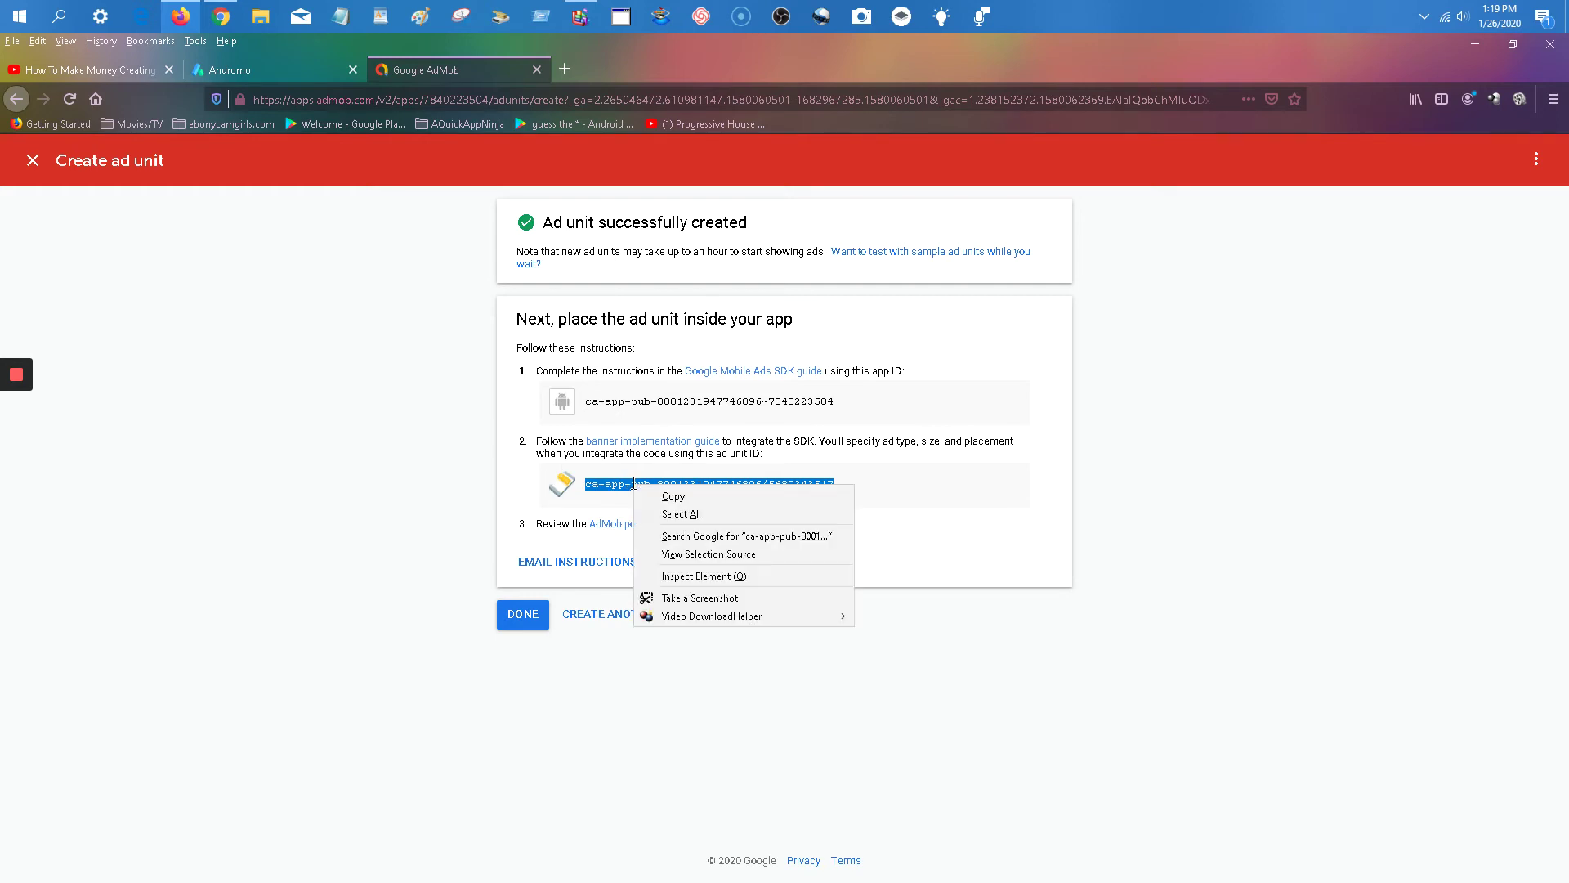
{"action": "left_click", "coordinate": [675, 498]}
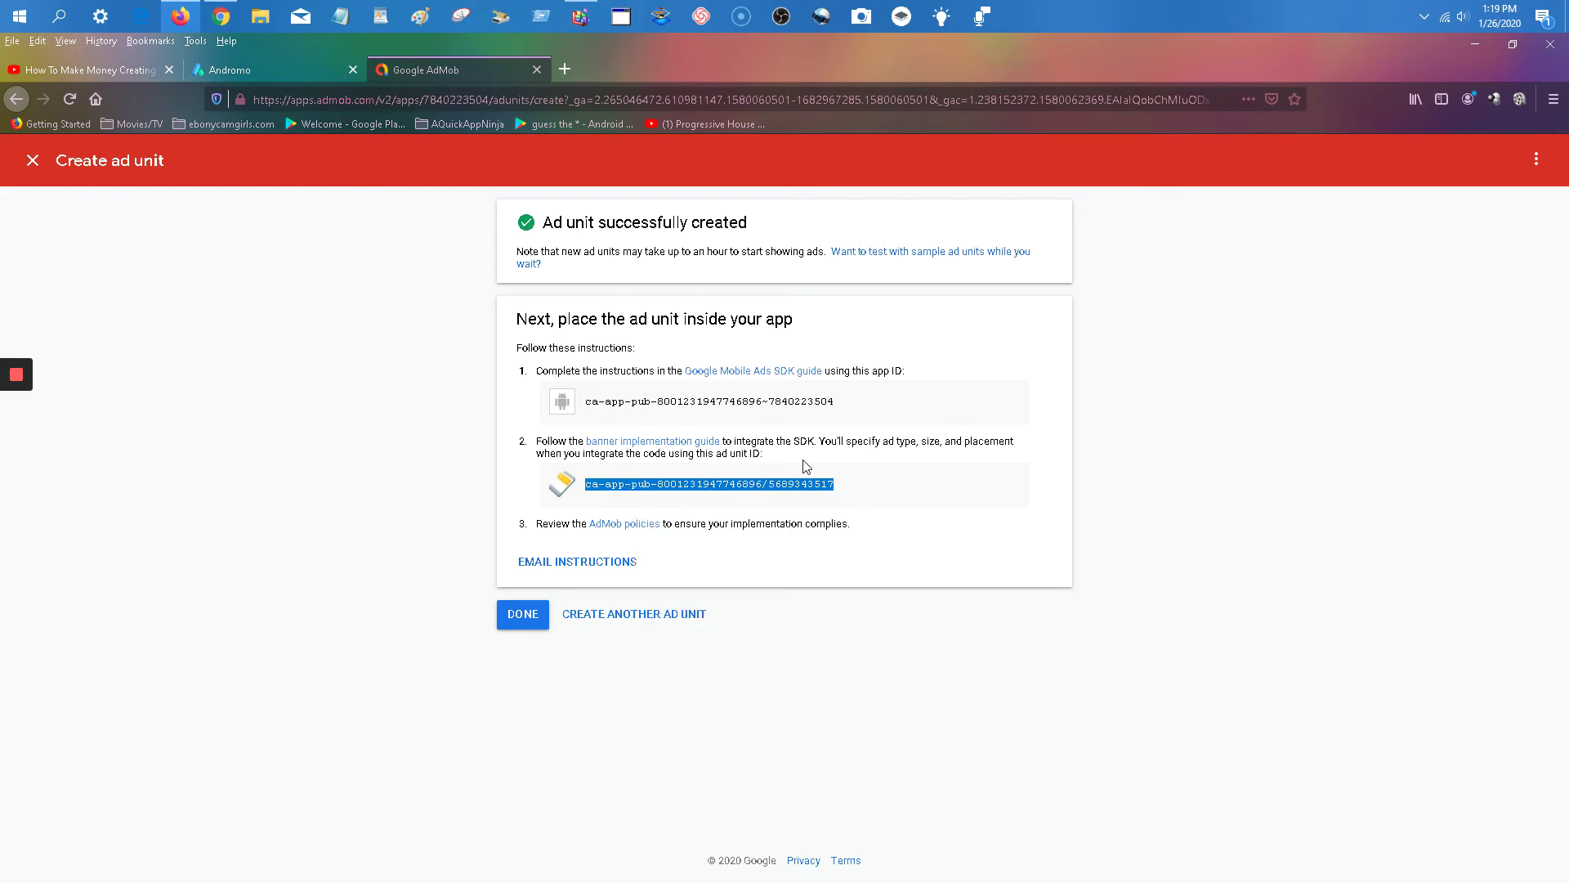
Step: Enable AdMob Banner Ads in the Andromo project and paste the copied ID as the banner's ad unit ID
{"action": "left_click", "coordinate": [277, 68]}
{"action": "left_click", "coordinate": [570, 376]}
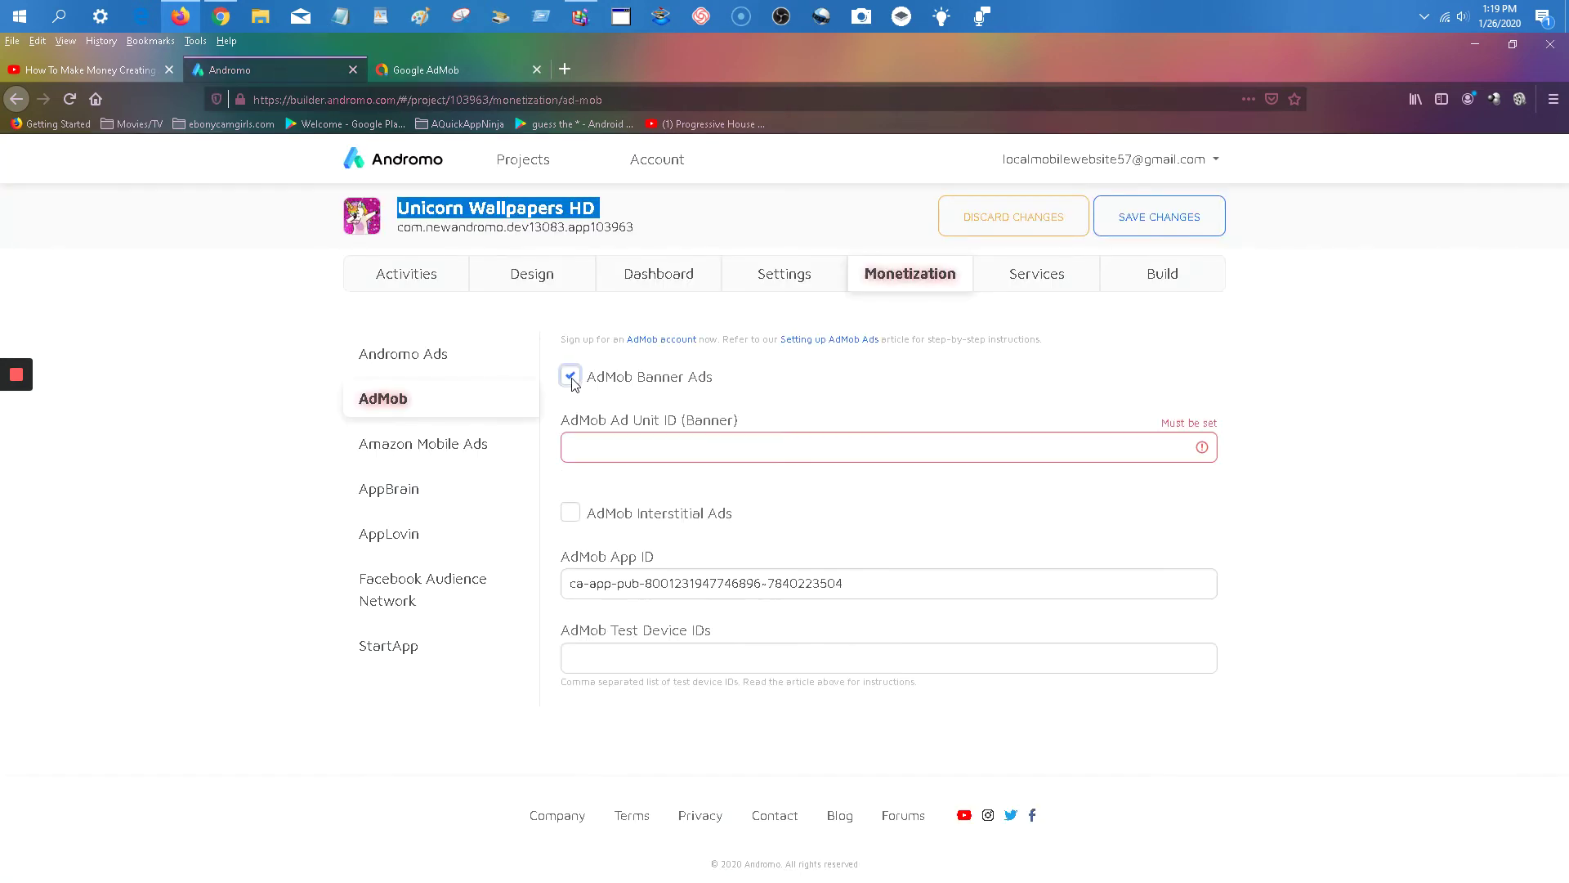
{"action": "left_click", "coordinate": [659, 450]}
{"action": "right_click", "coordinate": [659, 450]}
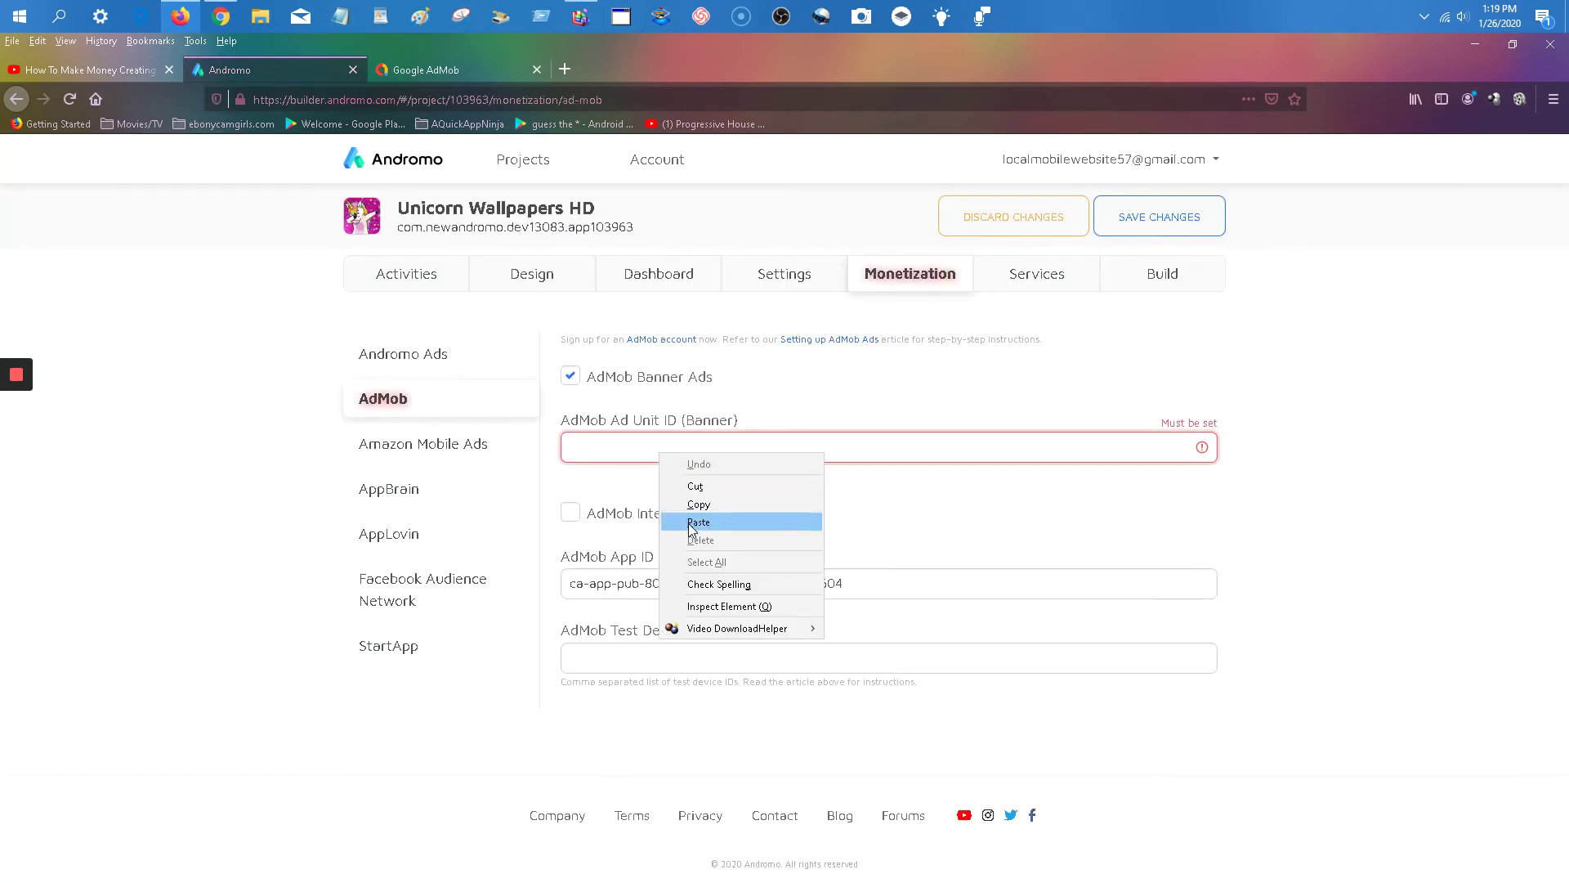
{"action": "left_click", "coordinate": [694, 527]}
{"action": "left_click", "coordinate": [883, 394]}
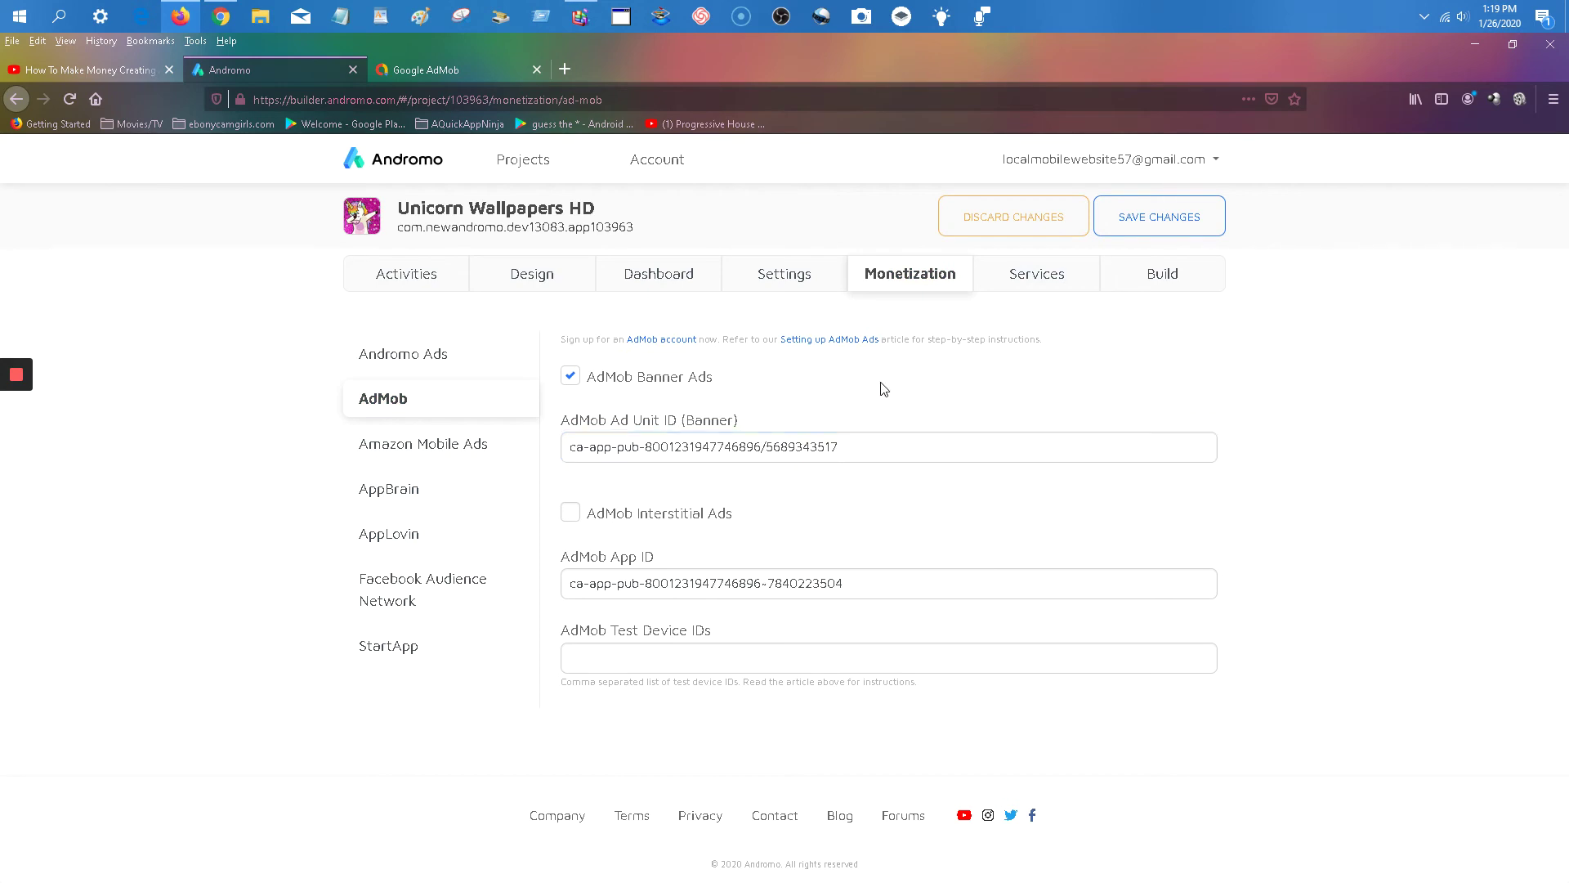
Step: Return to AdMob and start another ad unit for the app using the Interstitial format
{"action": "left_click", "coordinate": [465, 69]}
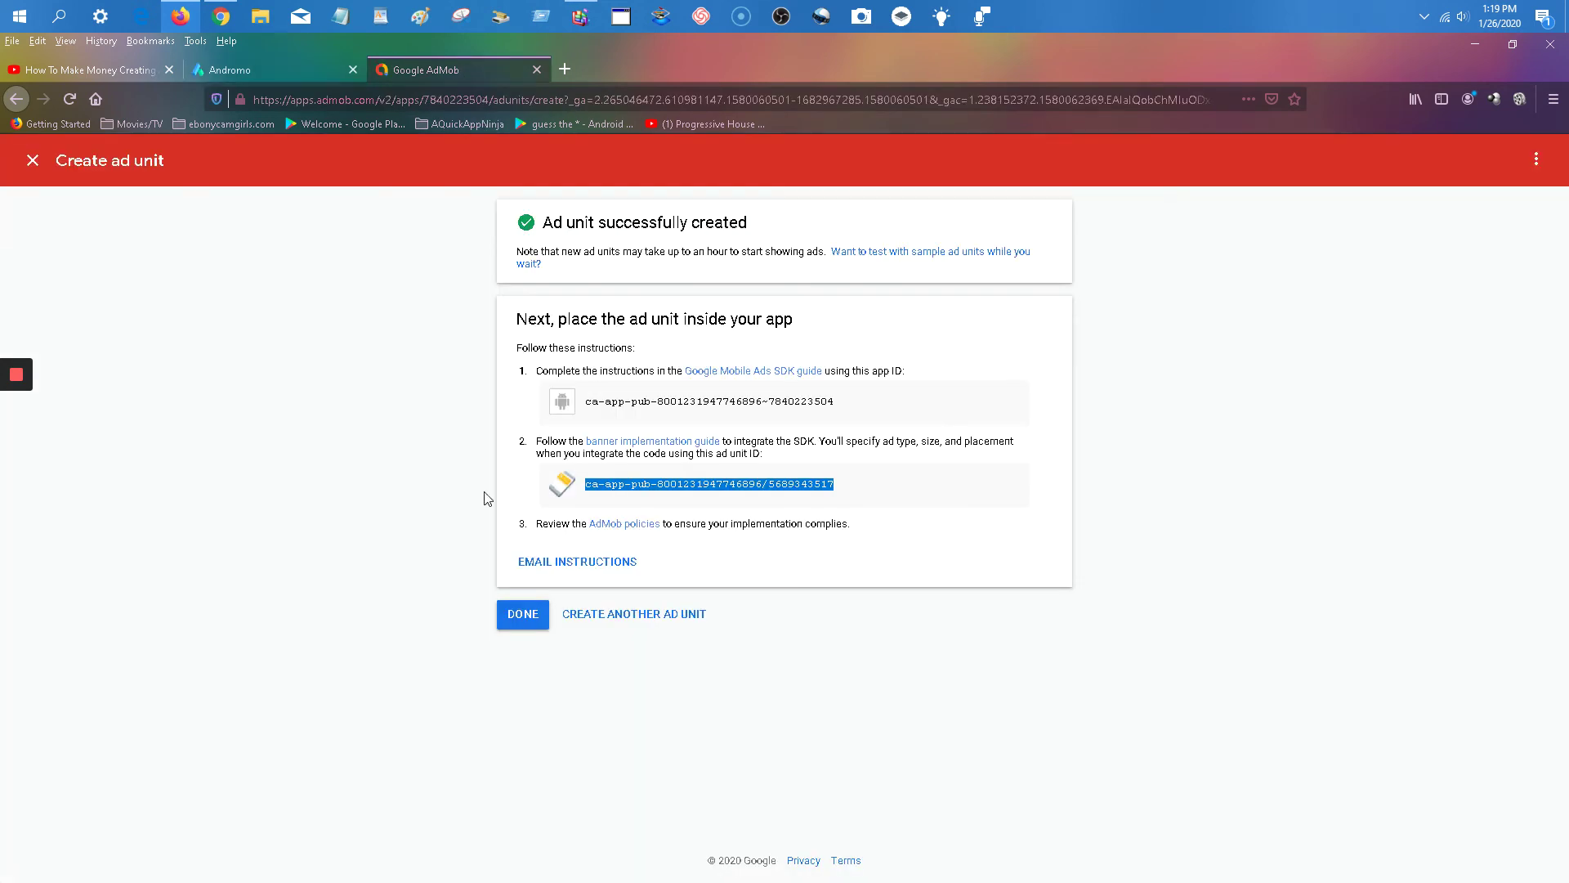
{"action": "left_click", "coordinate": [641, 621]}
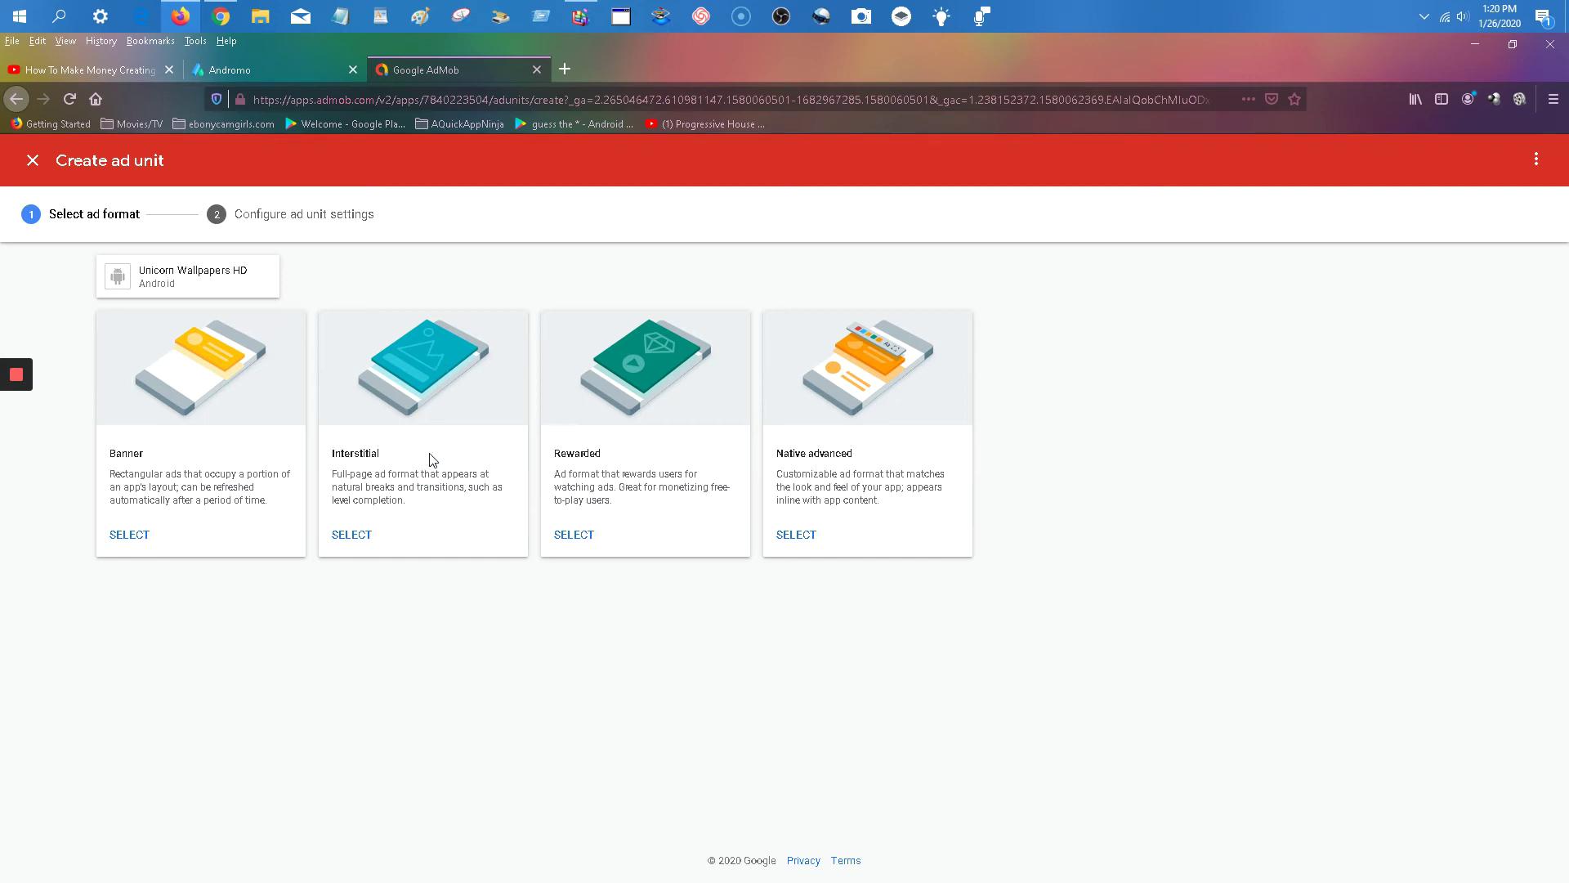
{"action": "left_click", "coordinate": [366, 535]}
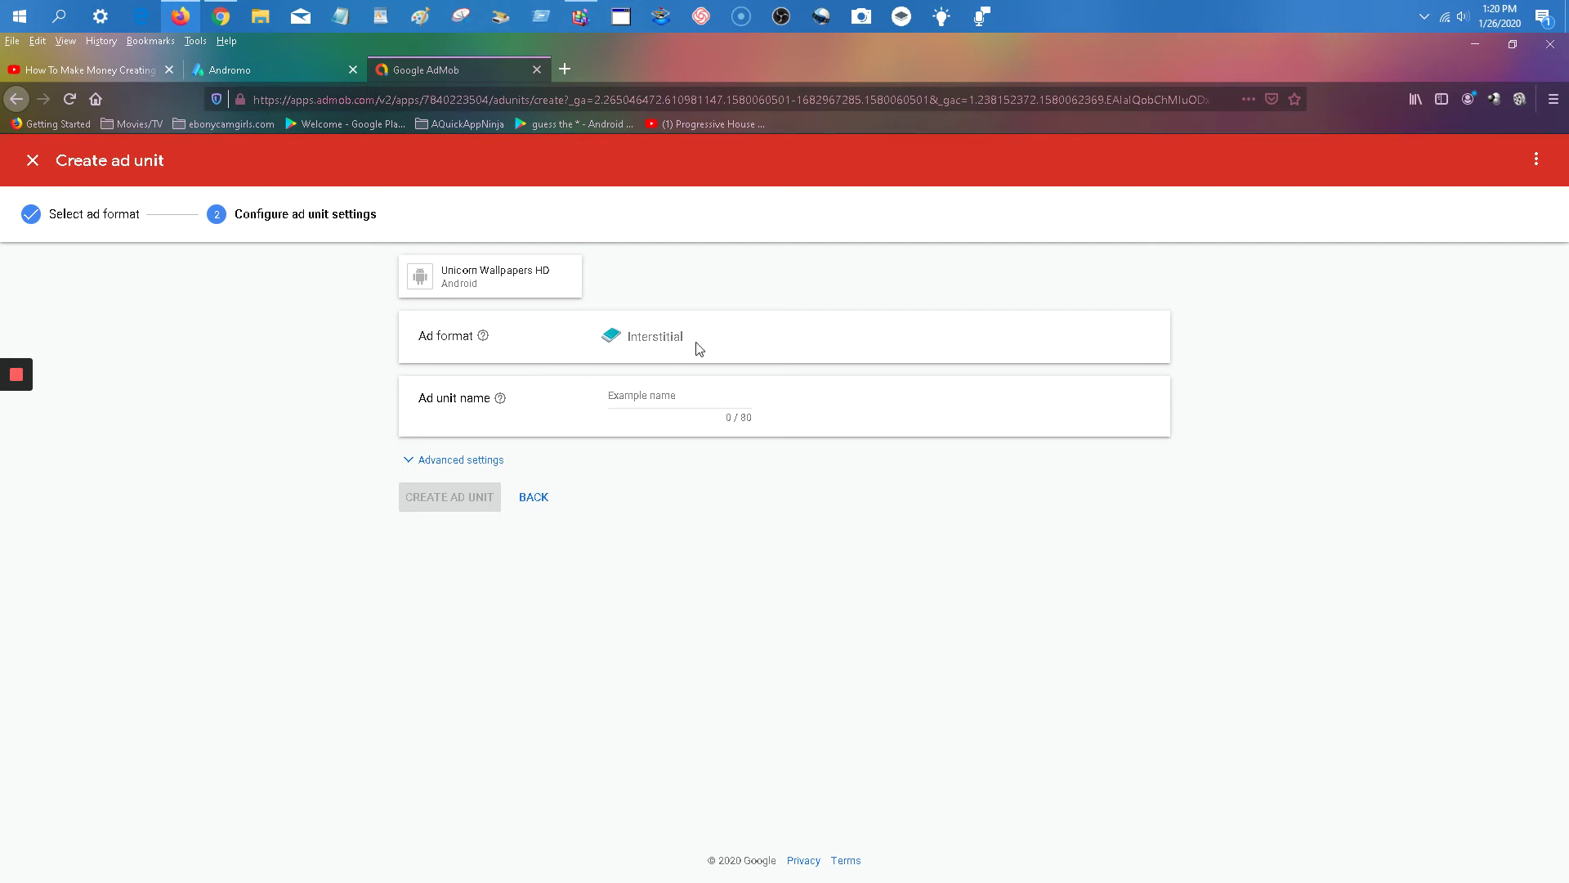
Step: Copy the ad format label into the interstitial's ad unit name and add a hyphen, giving "Interstitial-"
{"action": "left_click_drag", "start_coordinate": [702, 340], "coordinate": [631, 335]}
{"action": "right_click", "coordinate": [633, 338]}
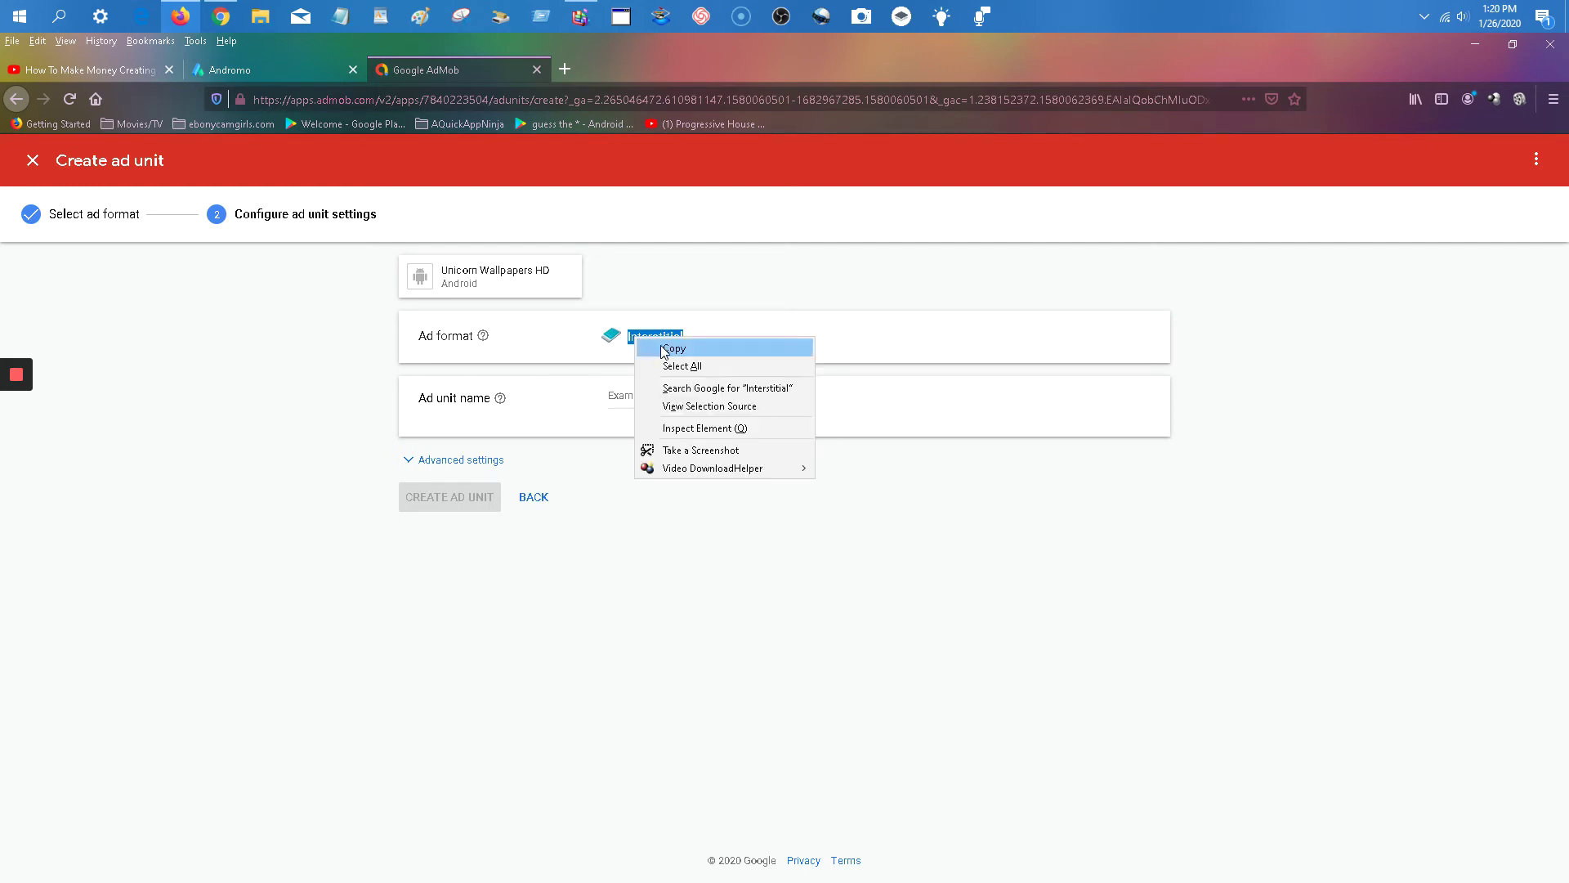
{"action": "left_click", "coordinate": [659, 347]}
{"action": "left_click", "coordinate": [640, 394]}
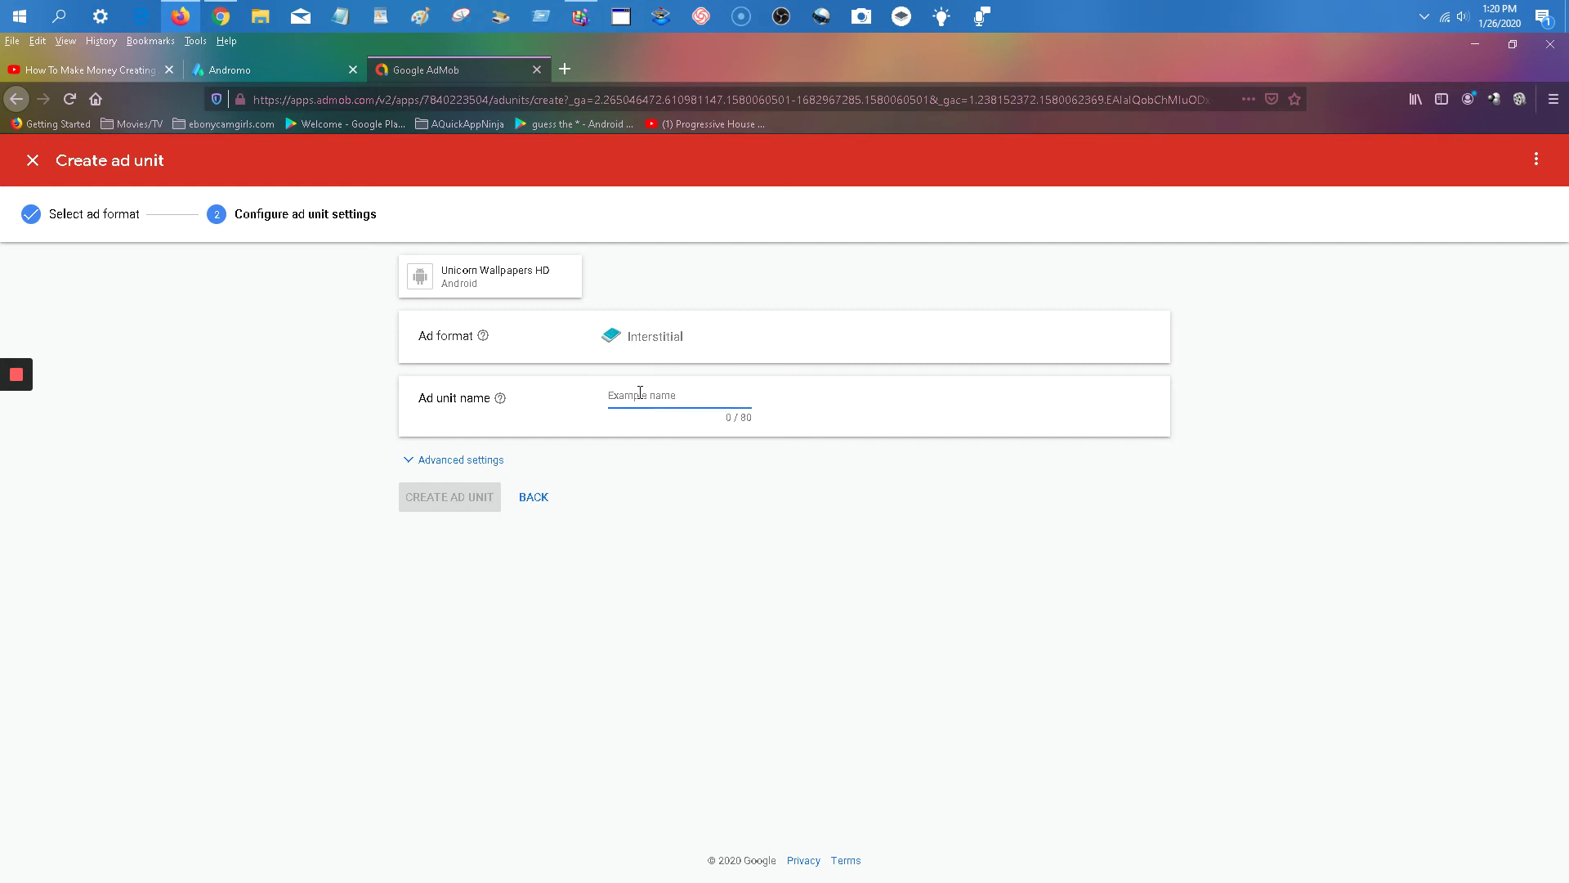
{"action": "key", "text": "ctrl+v"}
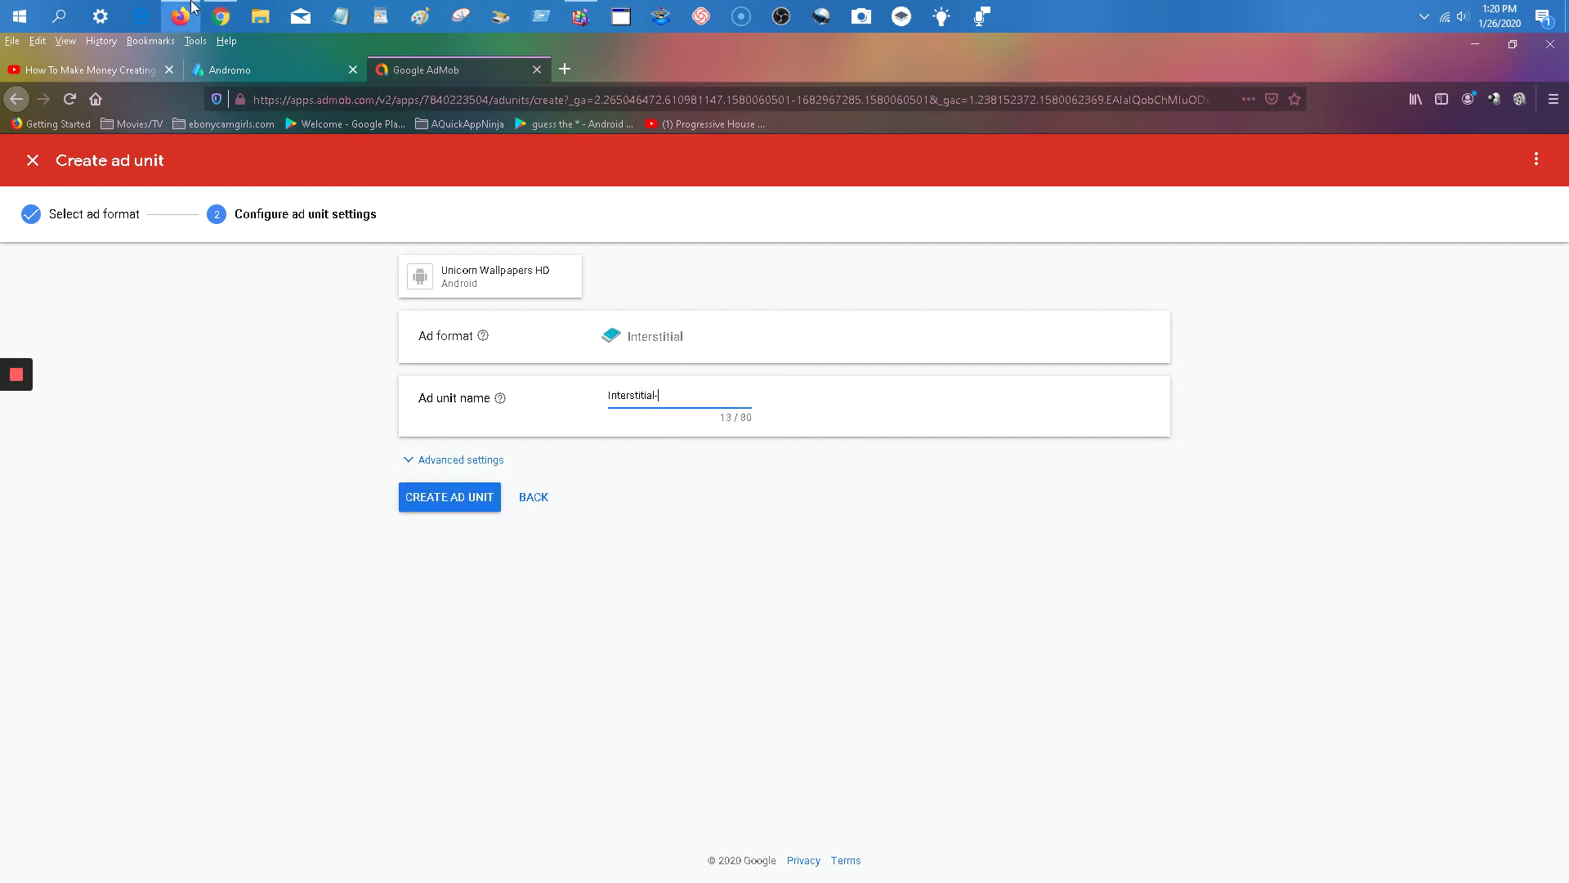
Step: Copy the project title Unicorn Wallpapers HD from Andromo and append it to the ad unit name in AdMob
{"action": "left_click", "coordinate": [287, 74]}
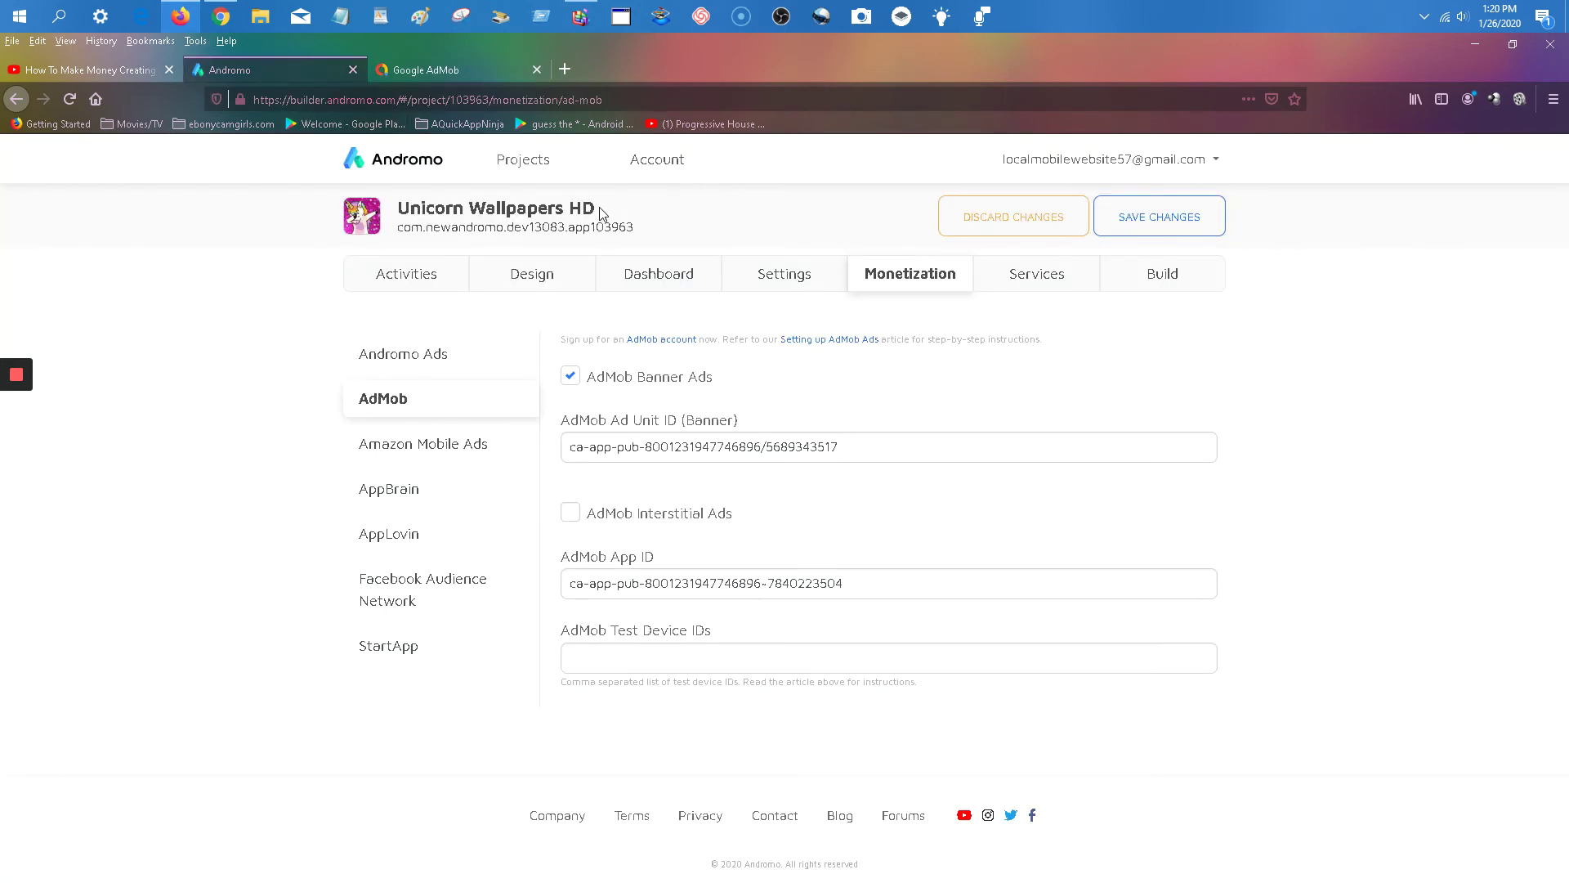
{"action": "left_click_drag", "start_coordinate": [602, 208], "coordinate": [391, 210]}
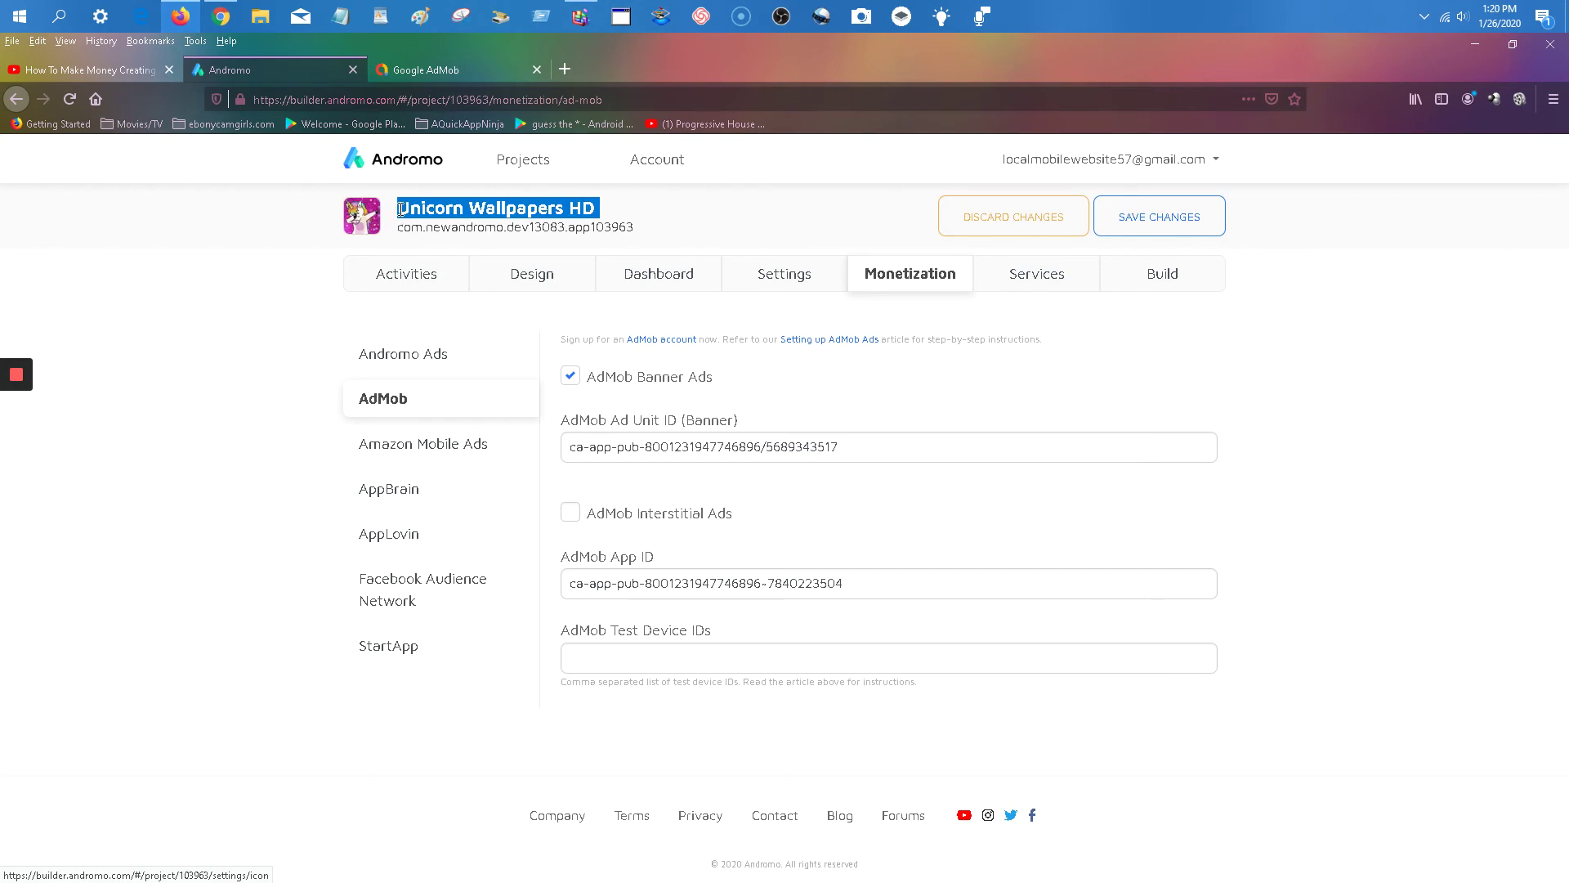
{"action": "right_click", "coordinate": [409, 207]}
{"action": "left_click", "coordinate": [476, 223]}
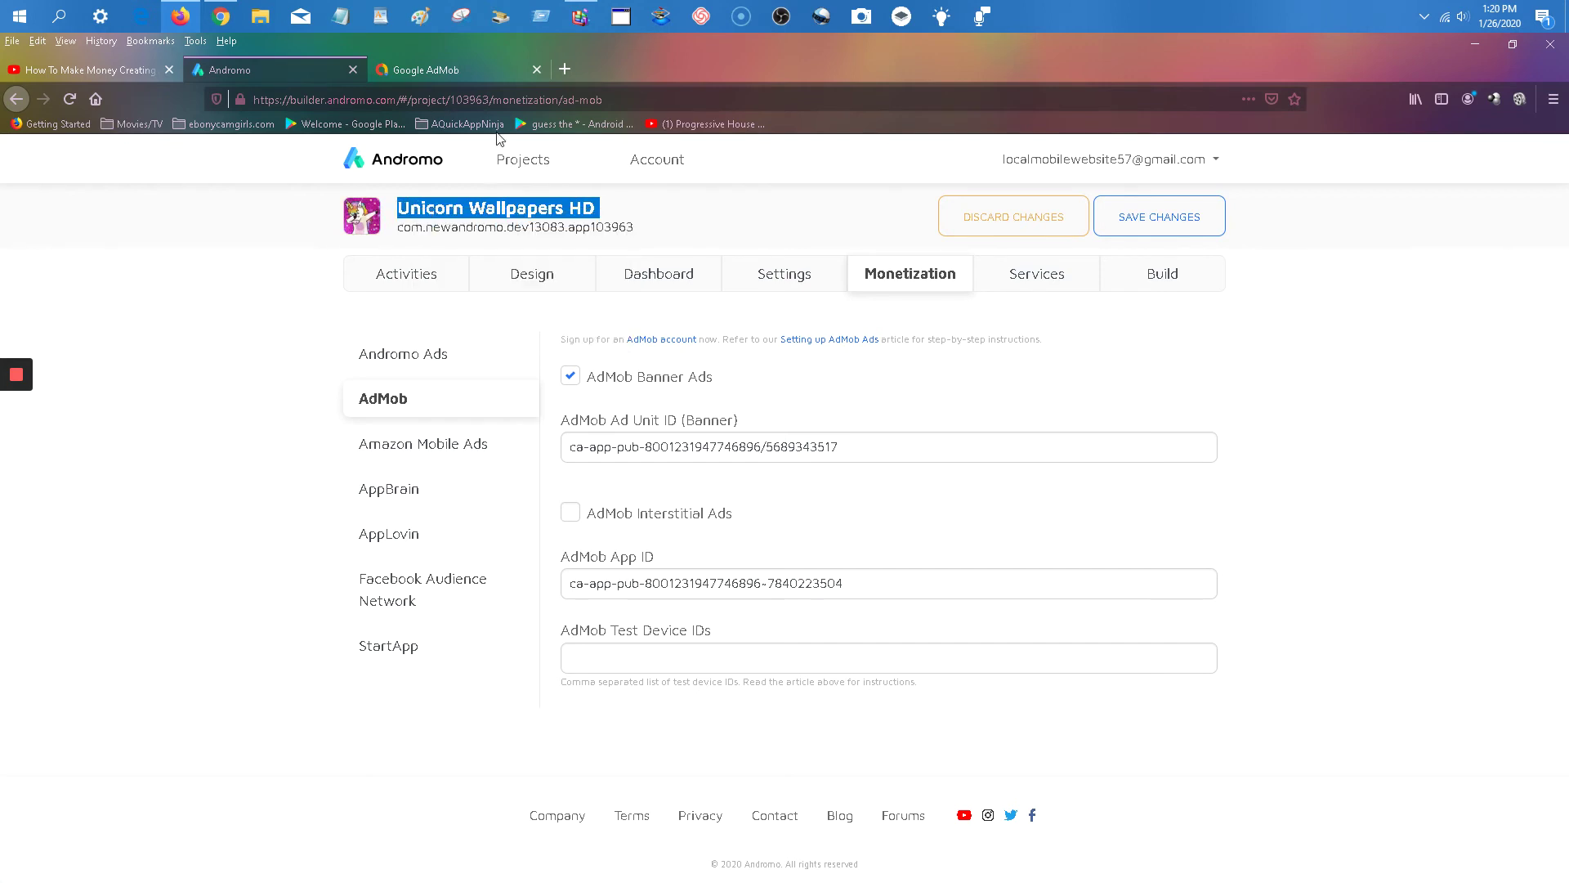
{"action": "left_click", "coordinate": [454, 67]}
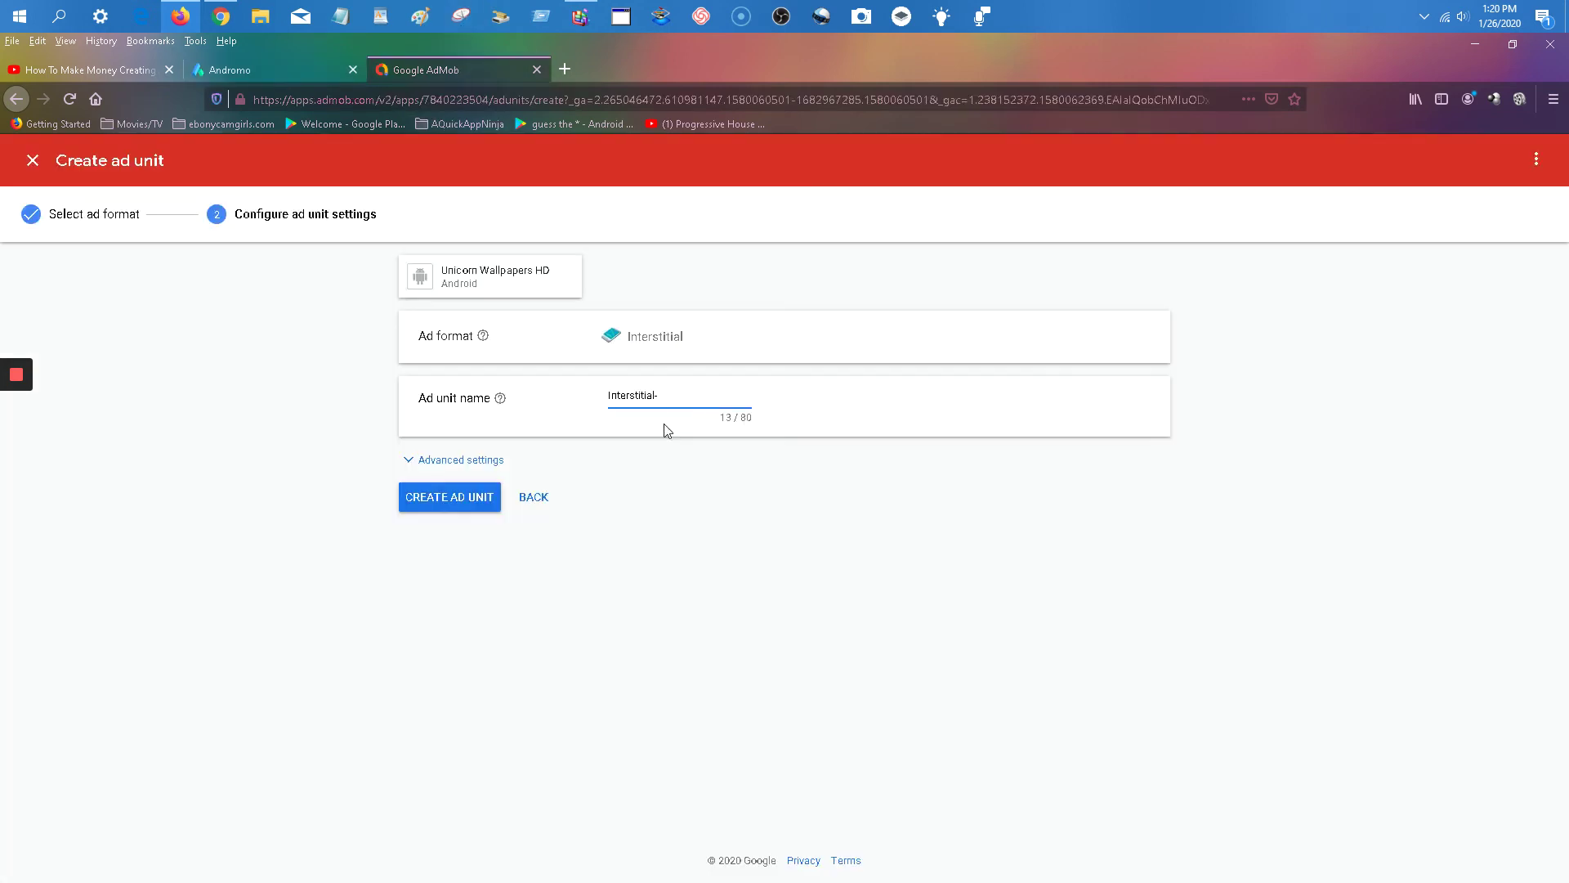
{"action": "right_click", "coordinate": [682, 395]}
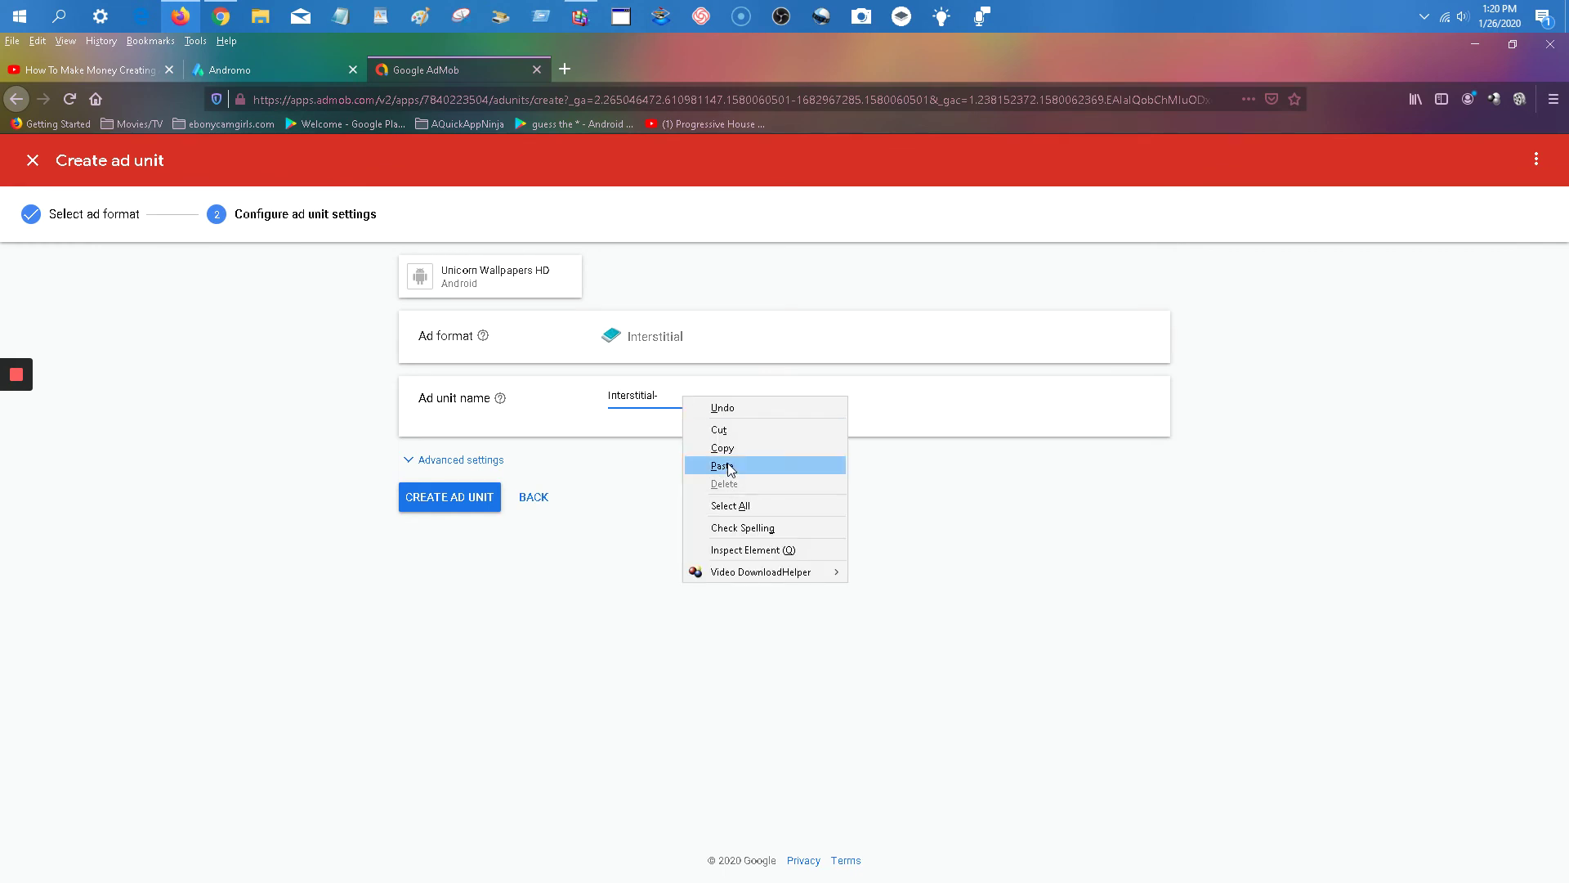
{"action": "left_click", "coordinate": [719, 465]}
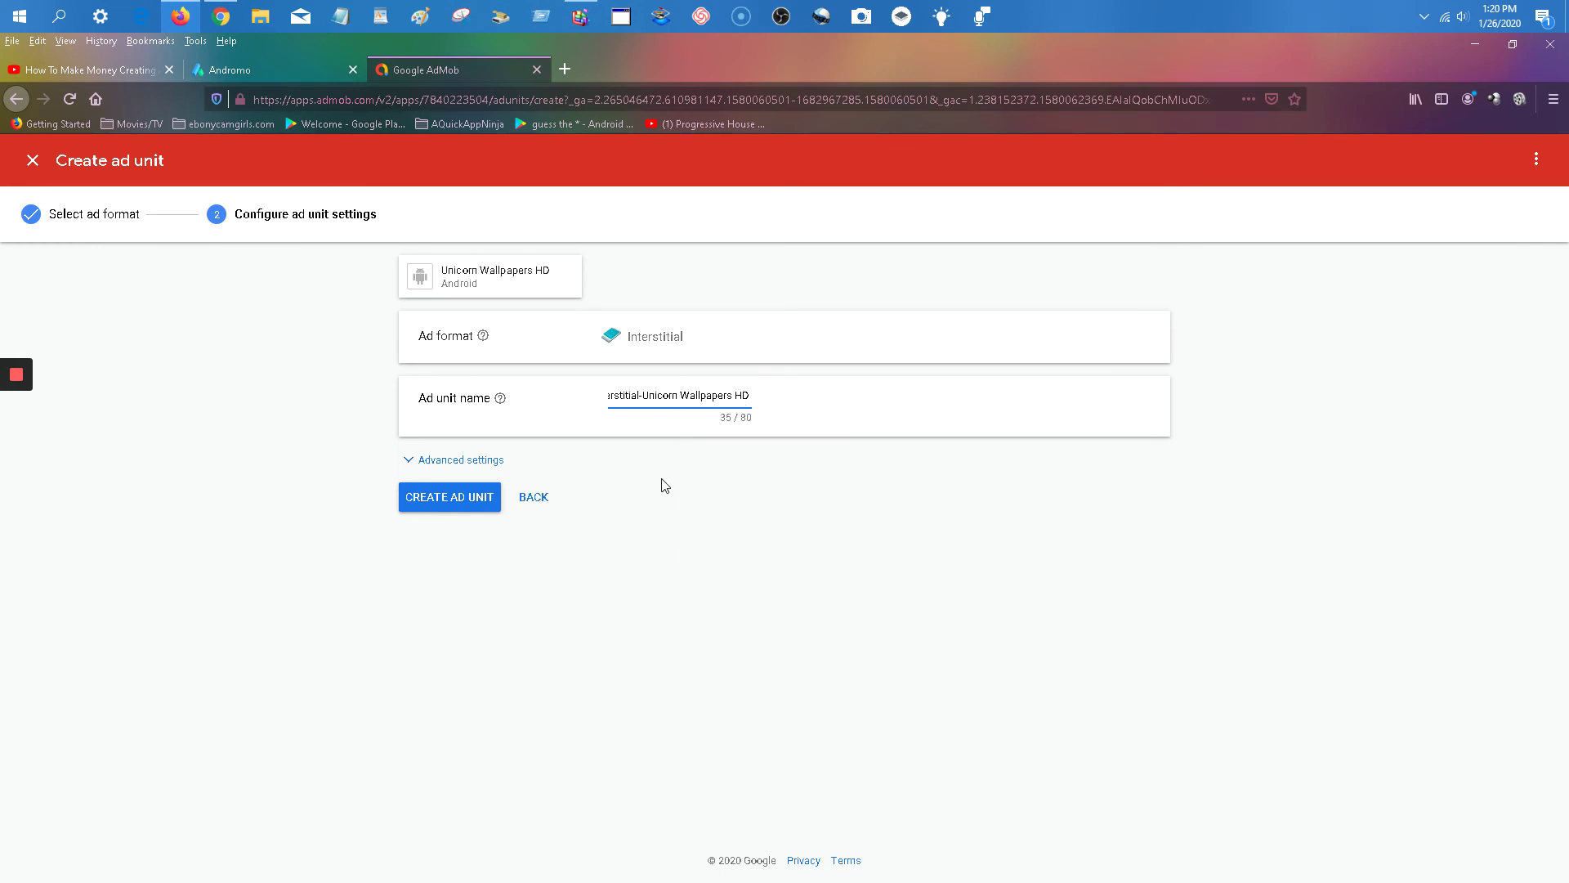
Step: Review the interstitial's advanced settings without changing them and create the ad unit
{"action": "left_click", "coordinate": [456, 461]}
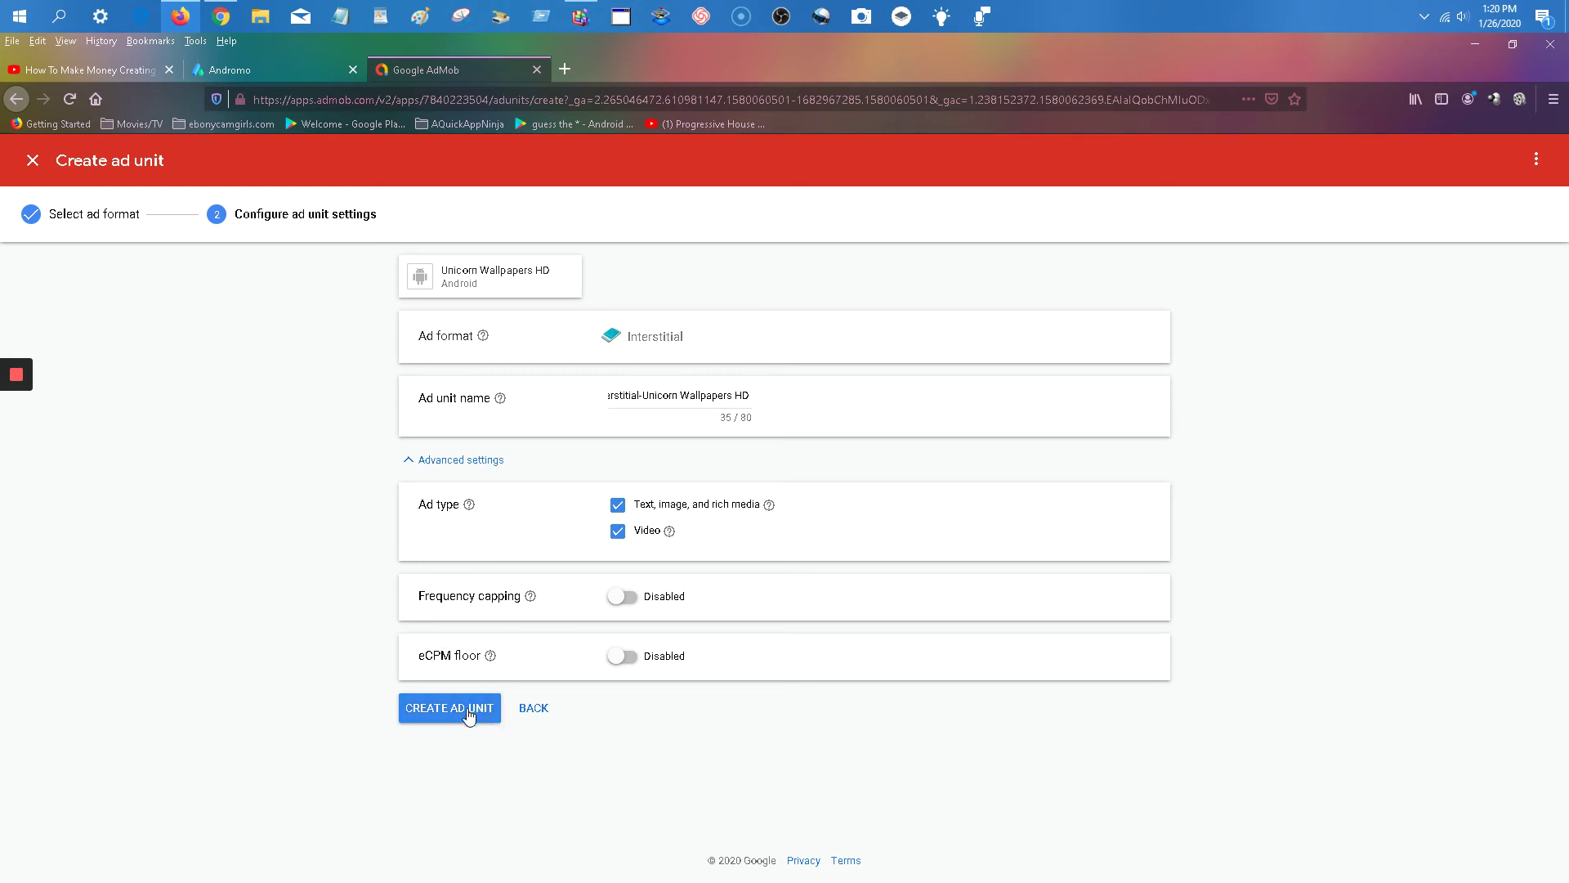
{"action": "left_click", "coordinate": [434, 463]}
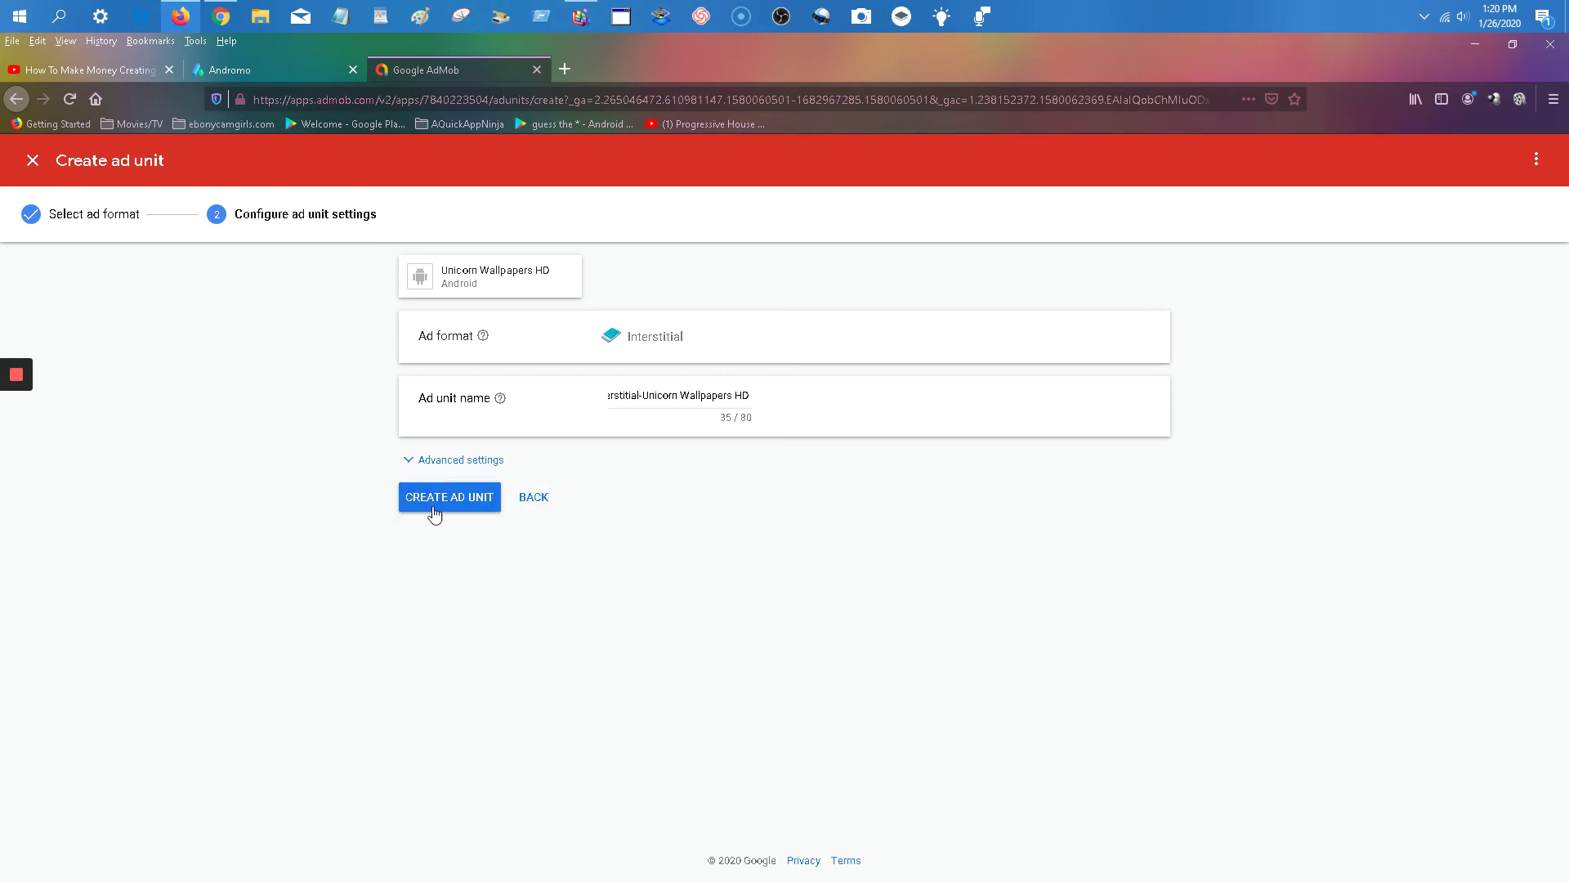
{"action": "left_click", "coordinate": [449, 500]}
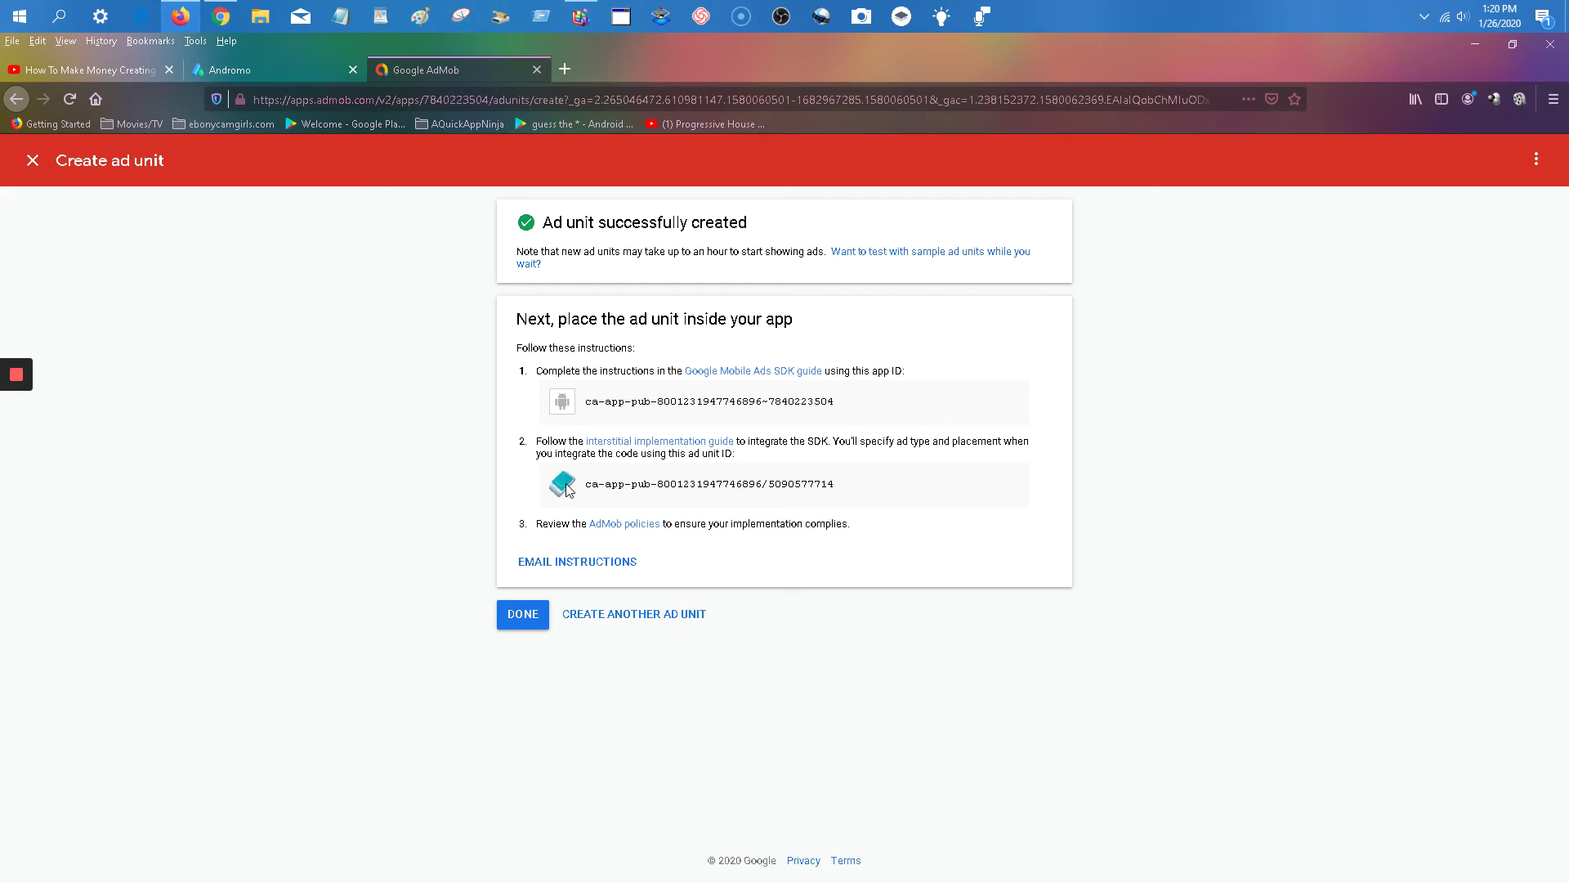
Step: Copy the new interstitial's ad unit ID, enable AdMob Interstitial Ads in the Andromo project and paste it as the interstitial ad unit ID
{"action": "left_click_drag", "start_coordinate": [848, 488], "coordinate": [589, 488]}
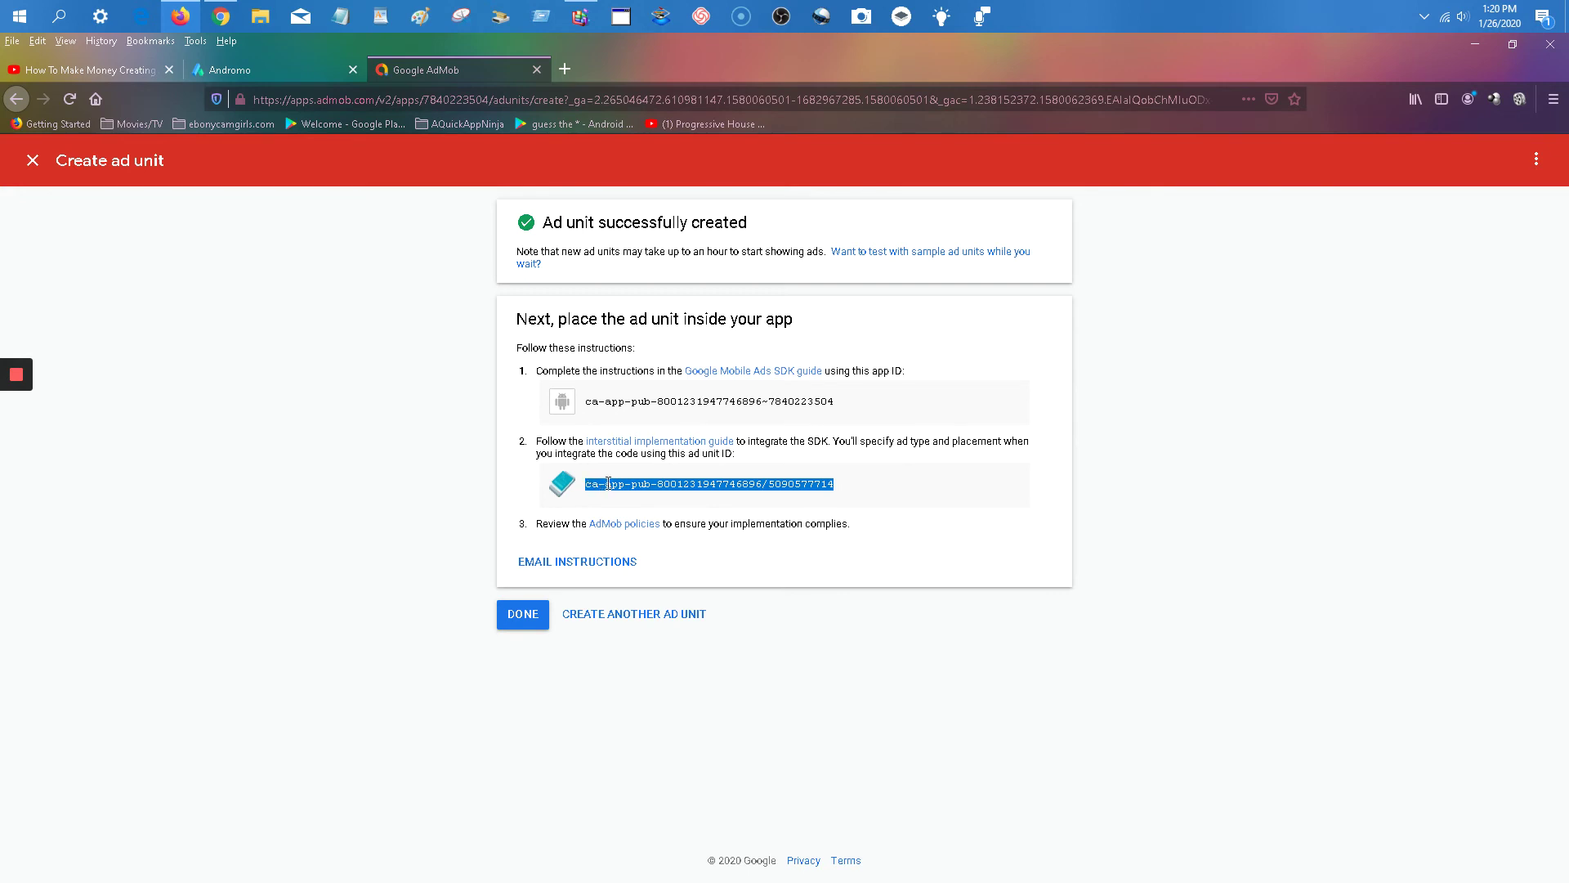
{"action": "right_click", "coordinate": [605, 482]}
{"action": "left_click", "coordinate": [668, 495]}
{"action": "left_click", "coordinate": [263, 69]}
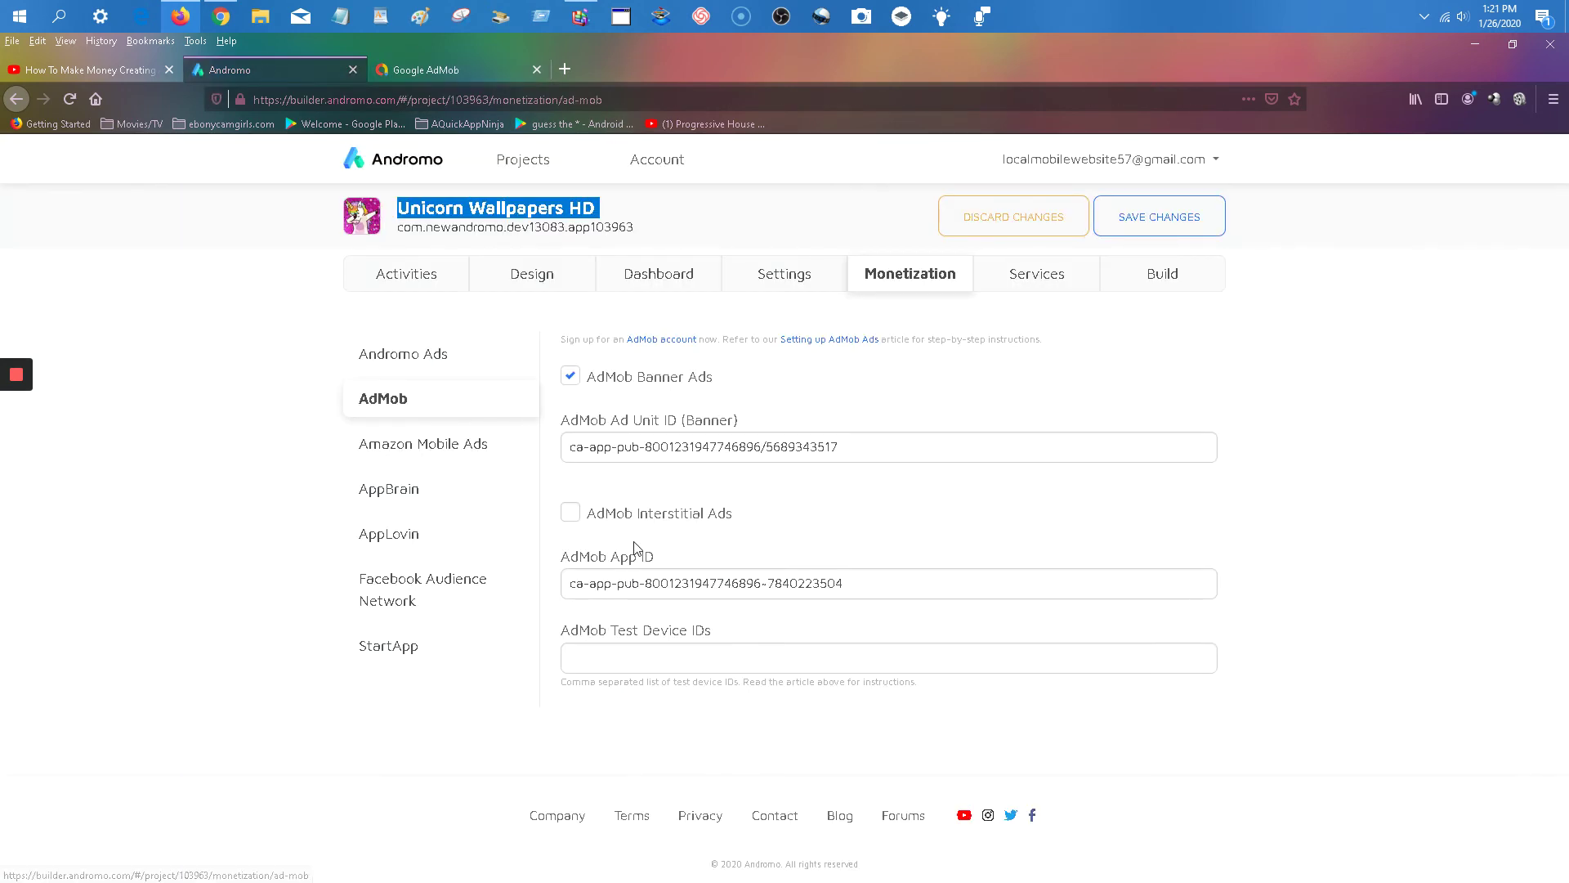
{"action": "left_click", "coordinate": [570, 512]}
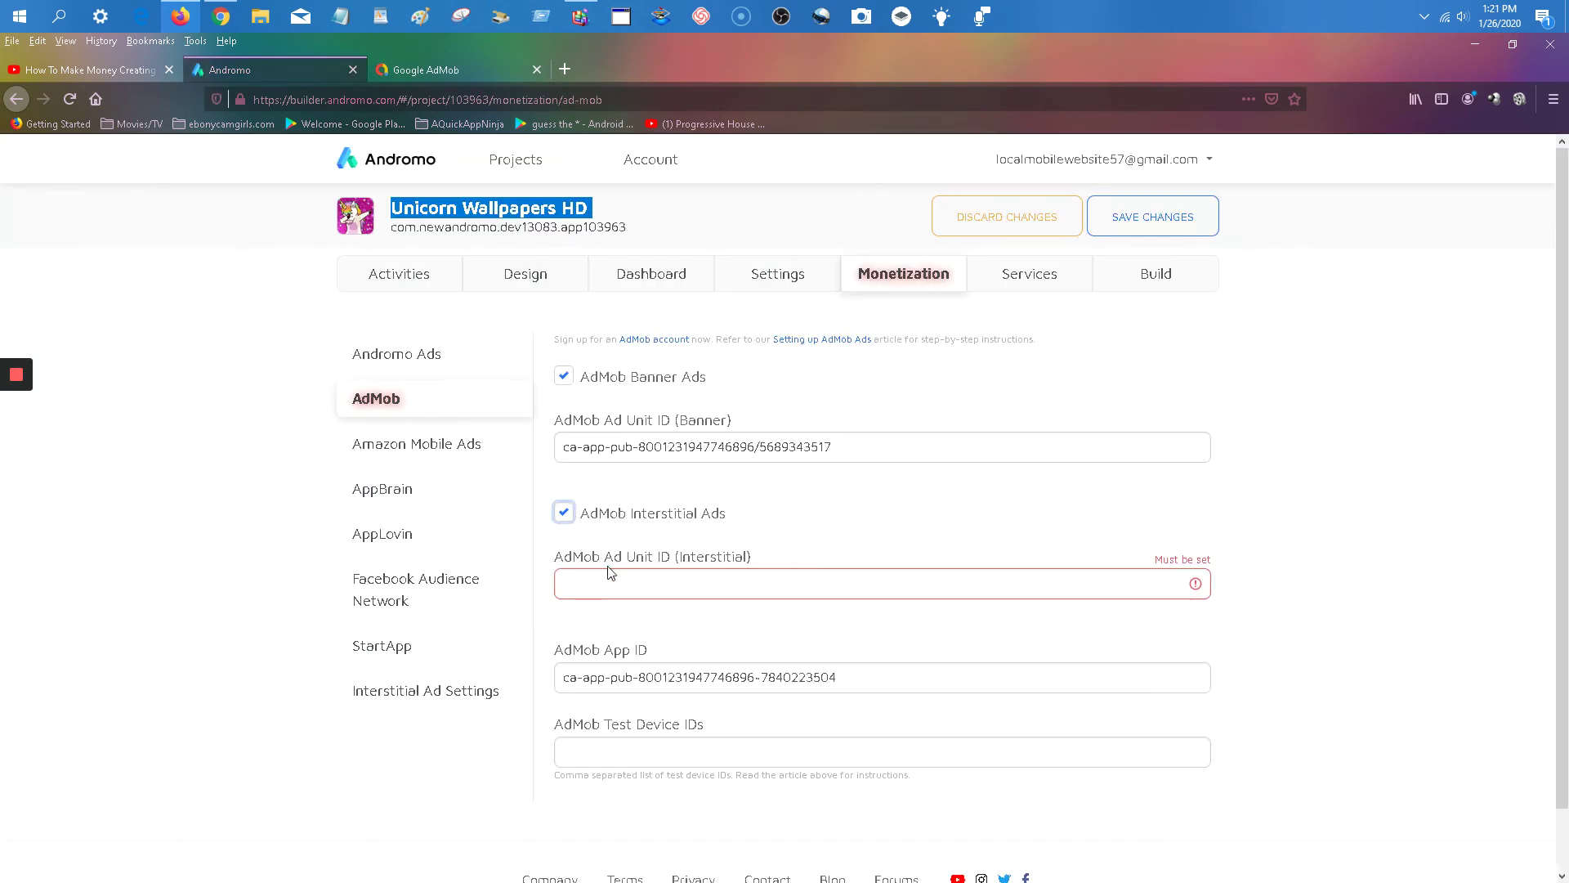
{"action": "left_click", "coordinate": [611, 582]}
{"action": "right_click", "coordinate": [612, 582]}
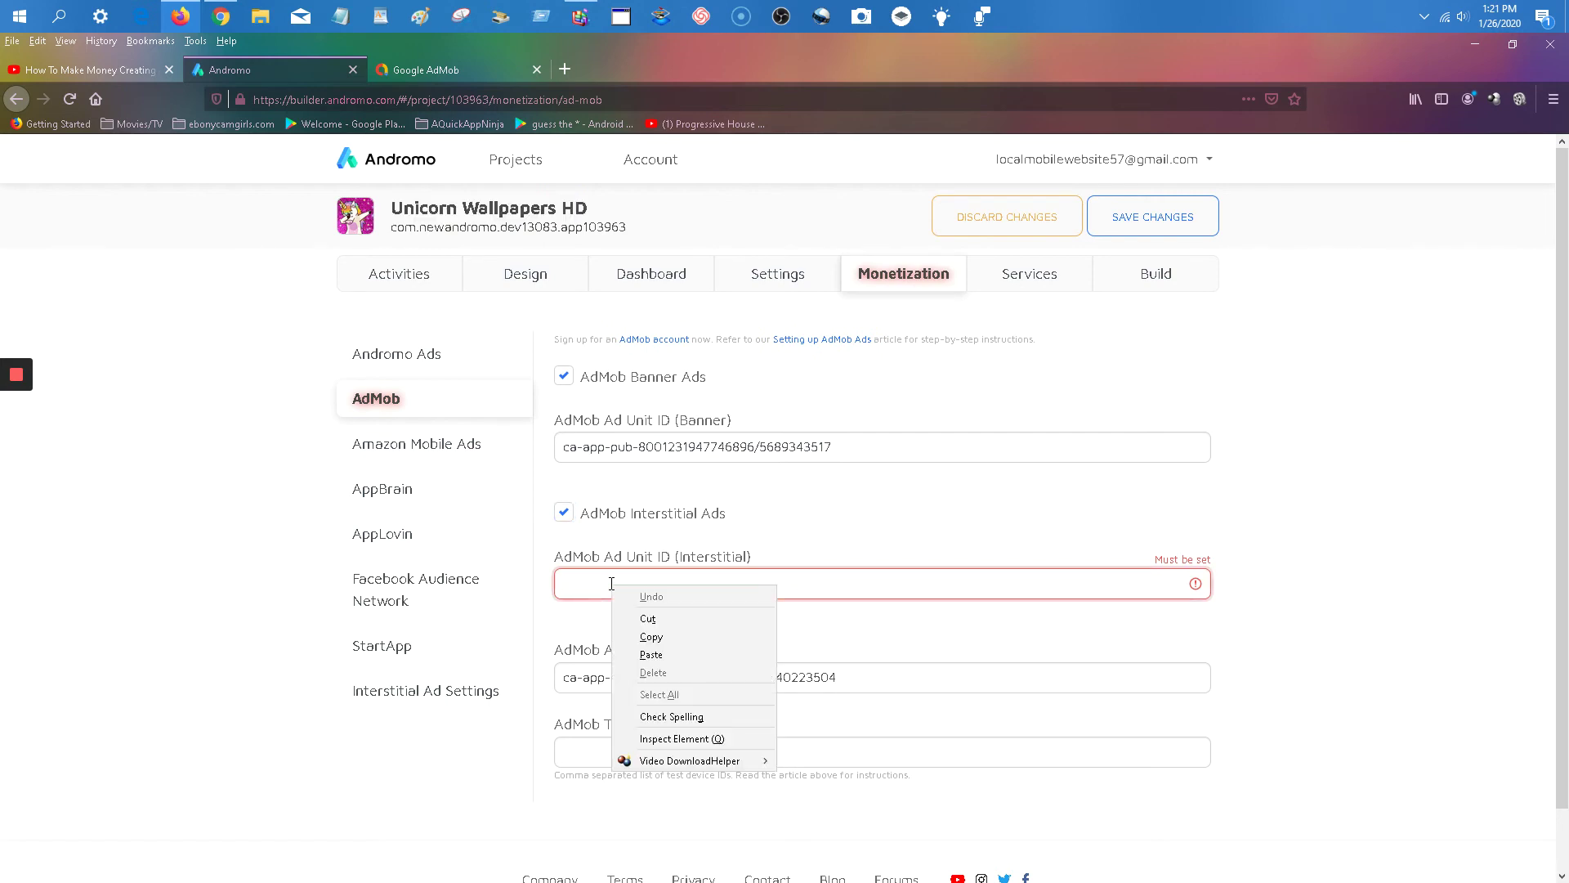
{"action": "left_click", "coordinate": [659, 652]}
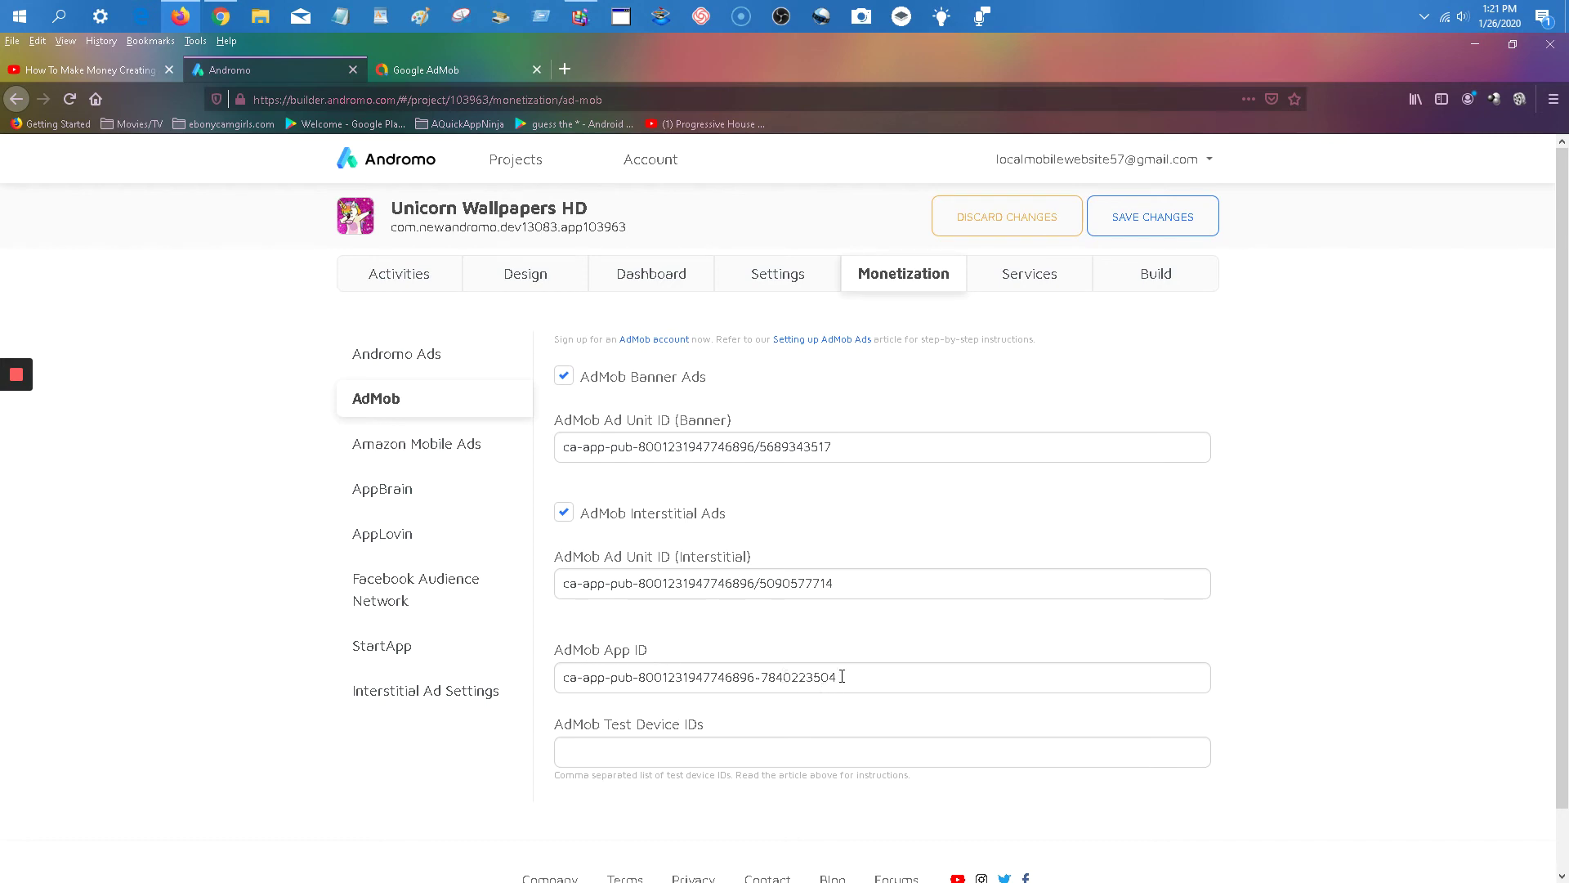
Step: Copy the AdMob App ID, clear its field and paste the same ID back
{"action": "left_click_drag", "start_coordinate": [842, 677], "coordinate": [459, 685]}
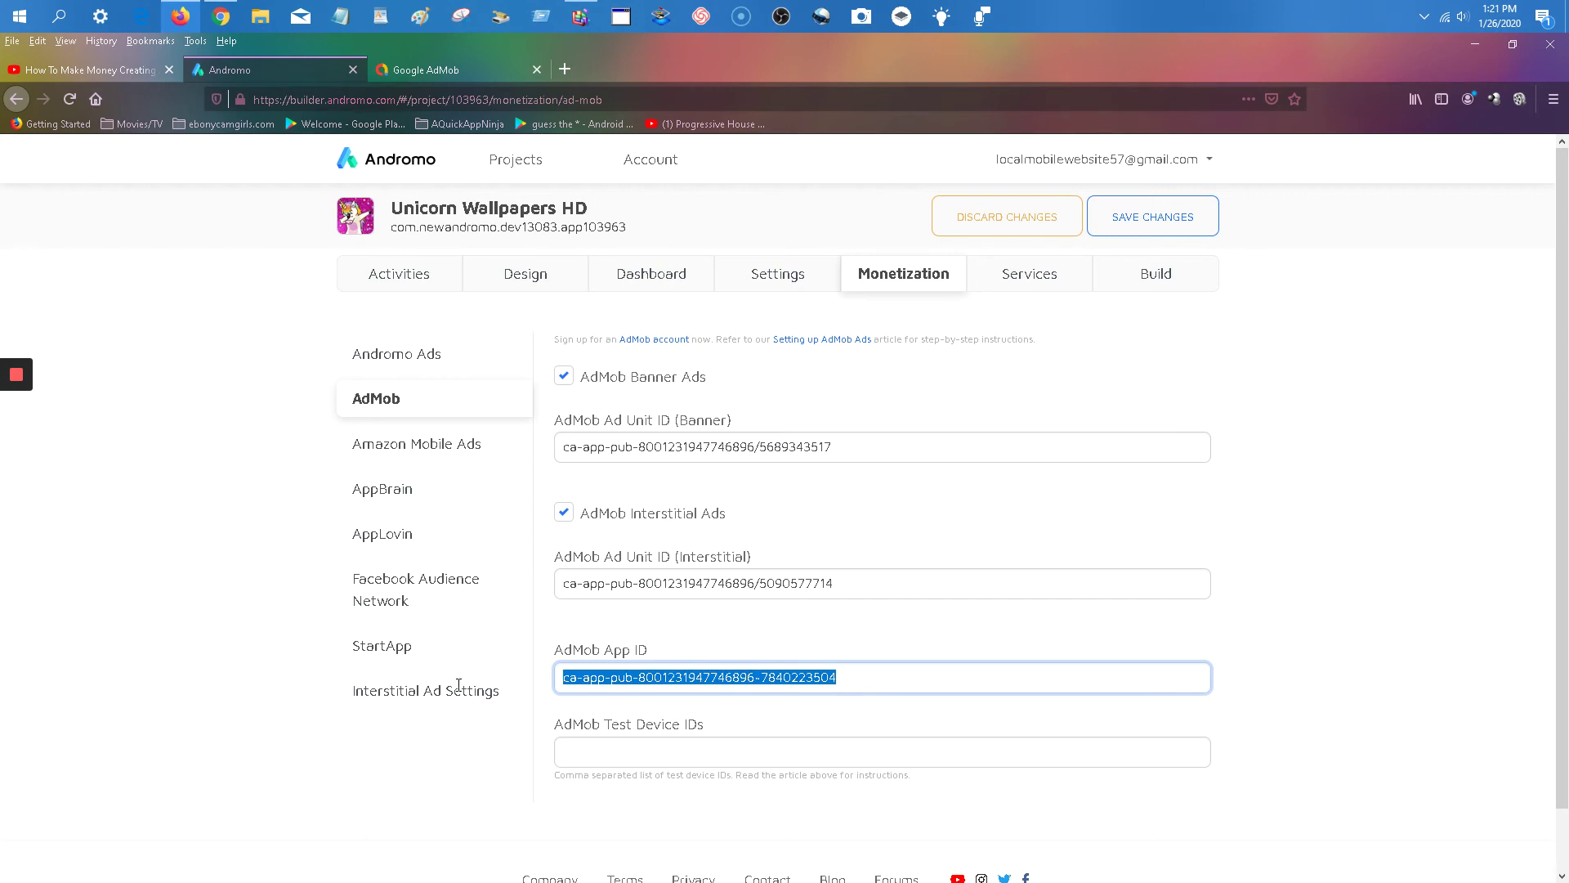
{"action": "right_click", "coordinate": [653, 677]}
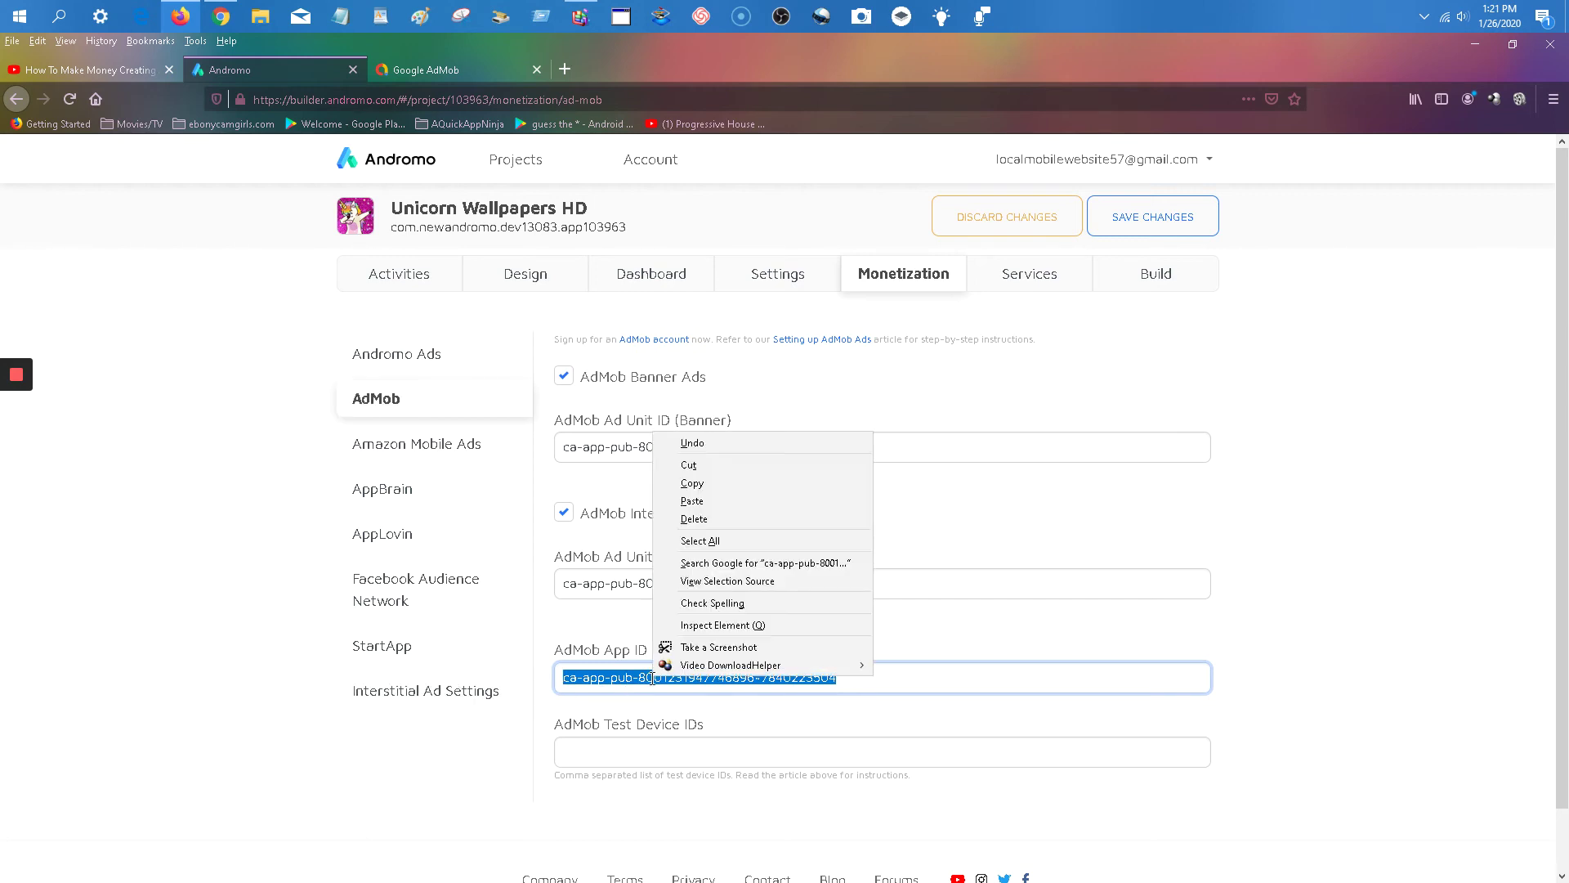
{"action": "left_click", "coordinate": [691, 483]}
{"action": "key", "text": "BackSpace"}
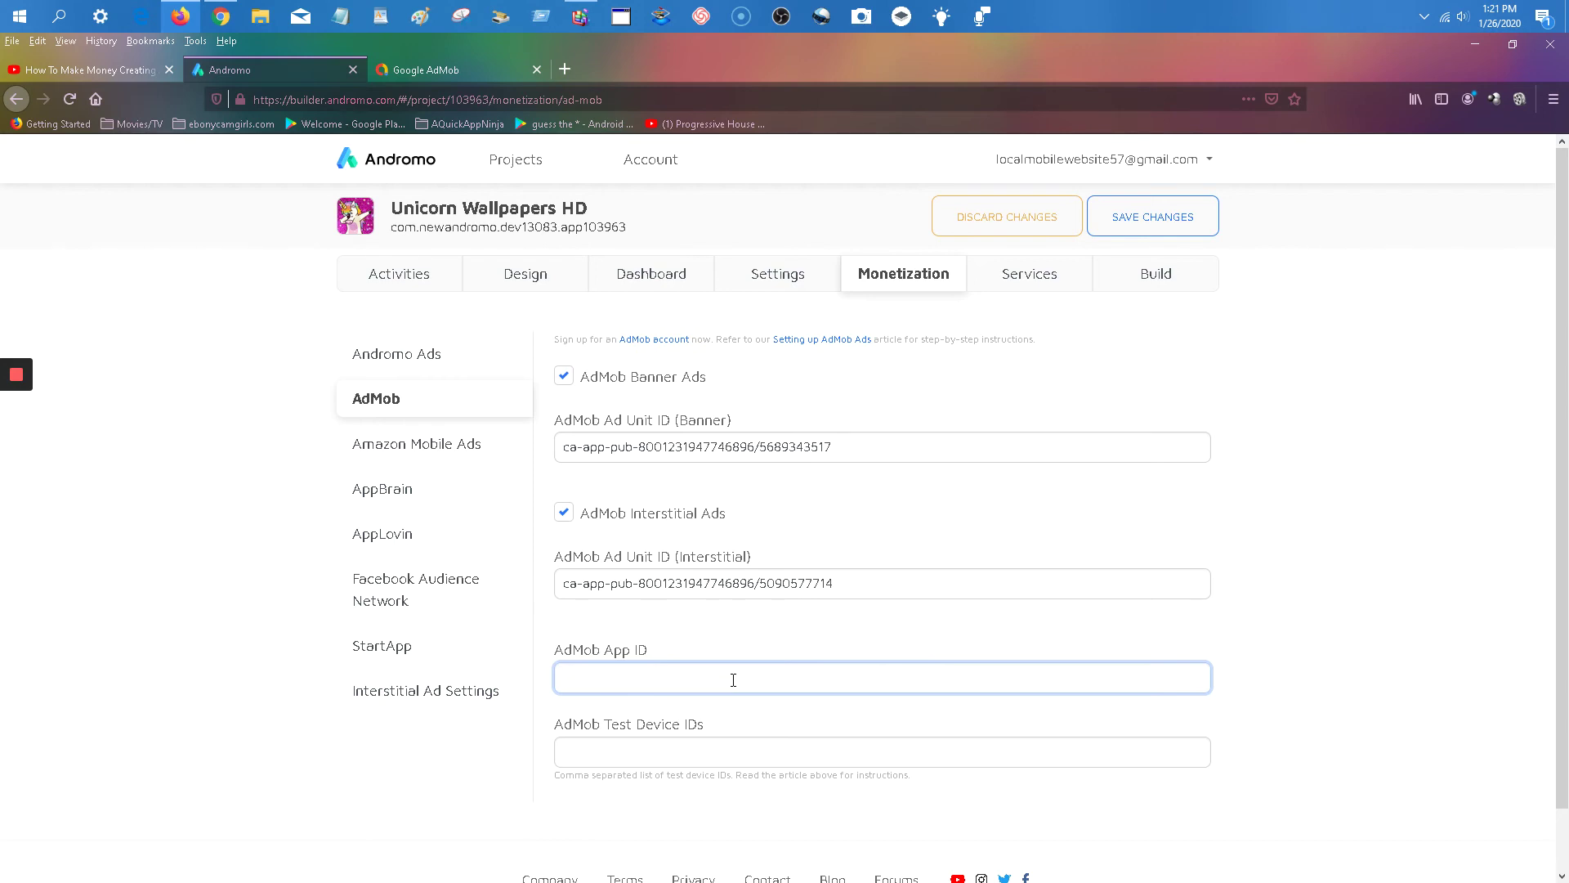
{"action": "right_click", "coordinate": [734, 680]}
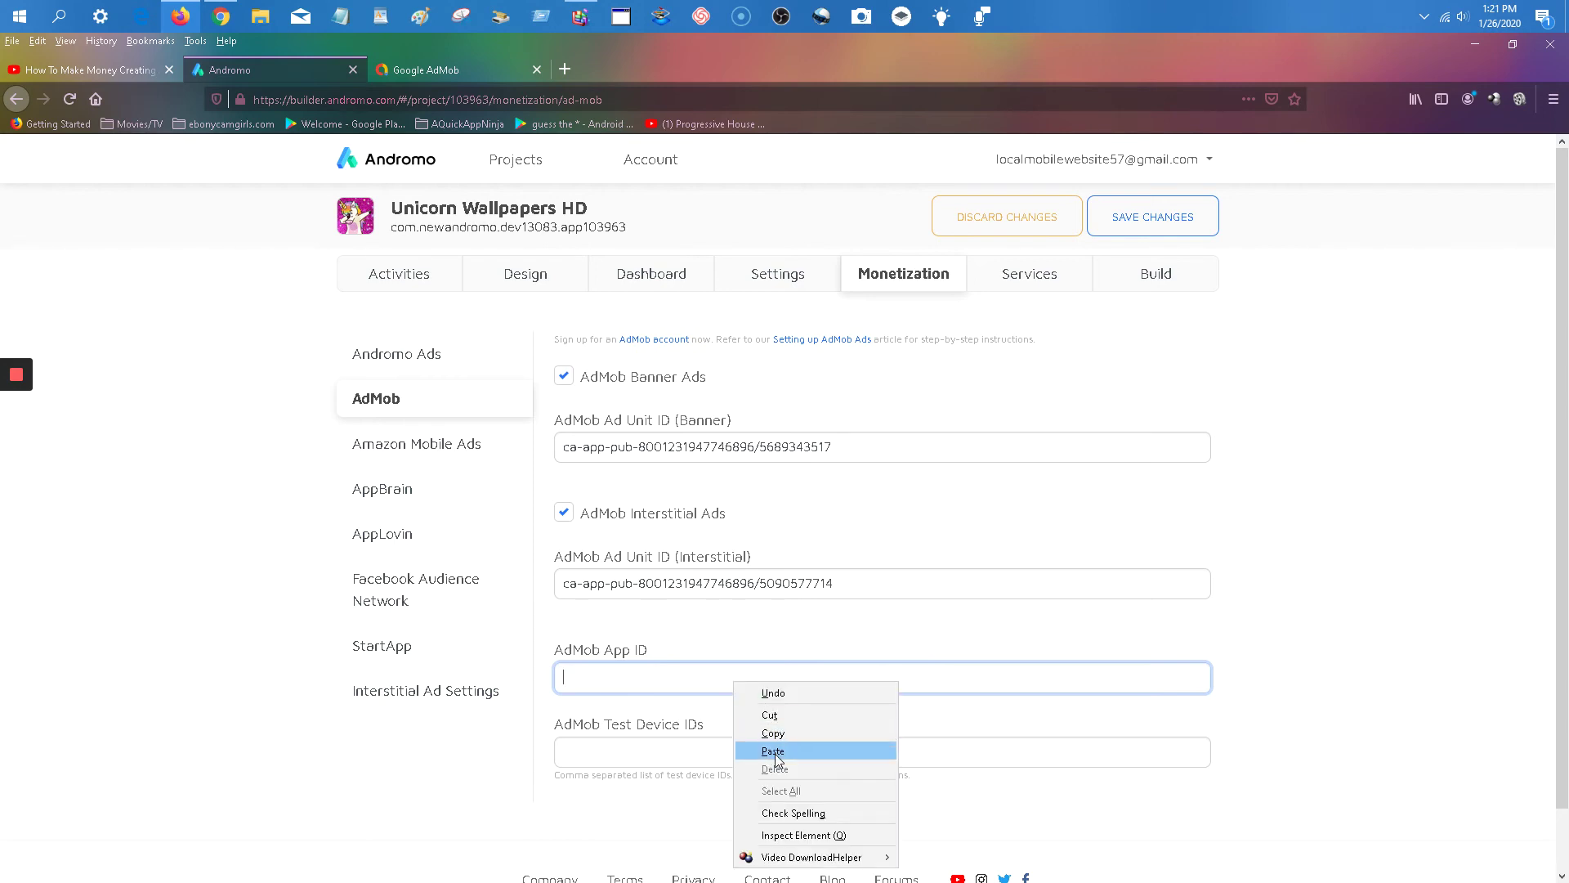
{"action": "left_click", "coordinate": [775, 751]}
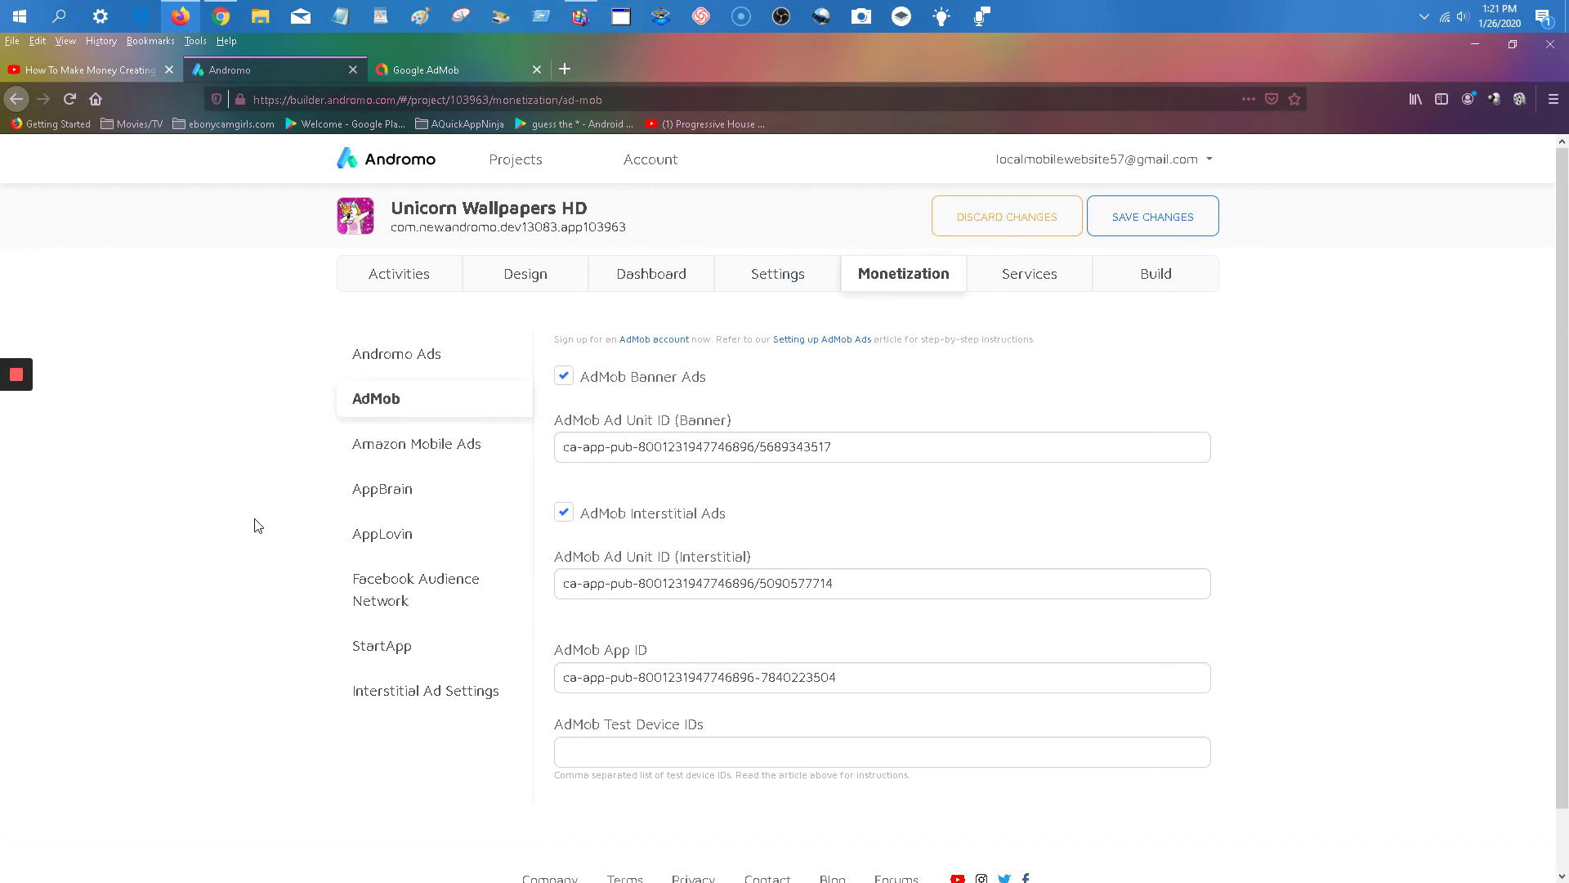
Step: In the project's Interstitial Ad Settings, choose 10 minutes as the time between ads
{"action": "scroll", "coordinate": [320, 561], "scroll_direction": "down", "scroll_amount": 1}
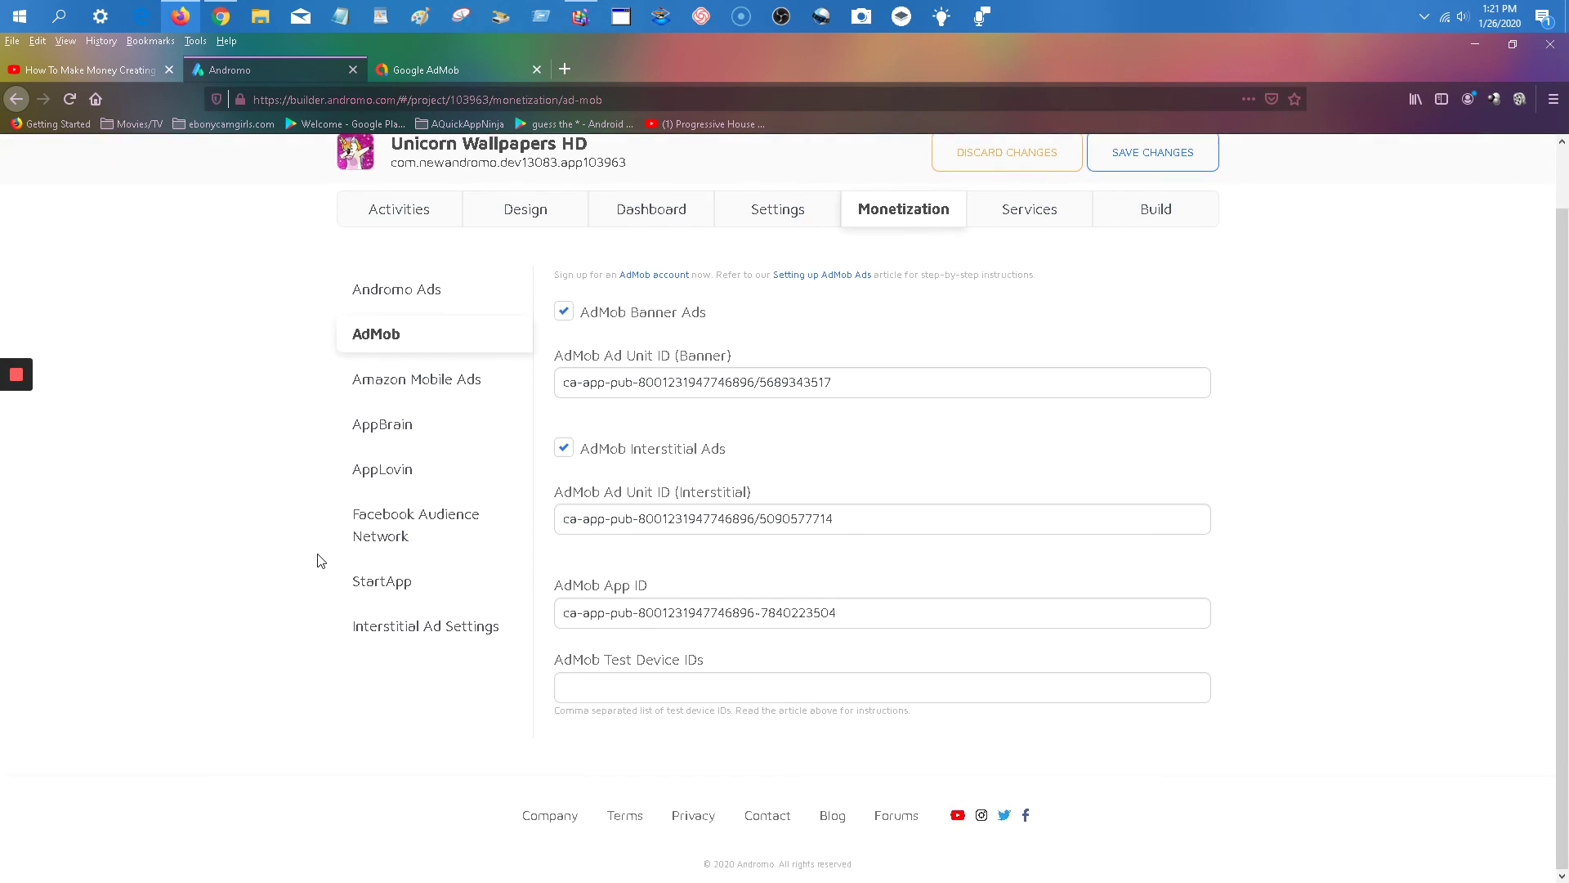
{"action": "scroll", "coordinate": [645, 586], "scroll_direction": "up", "scroll_amount": 1}
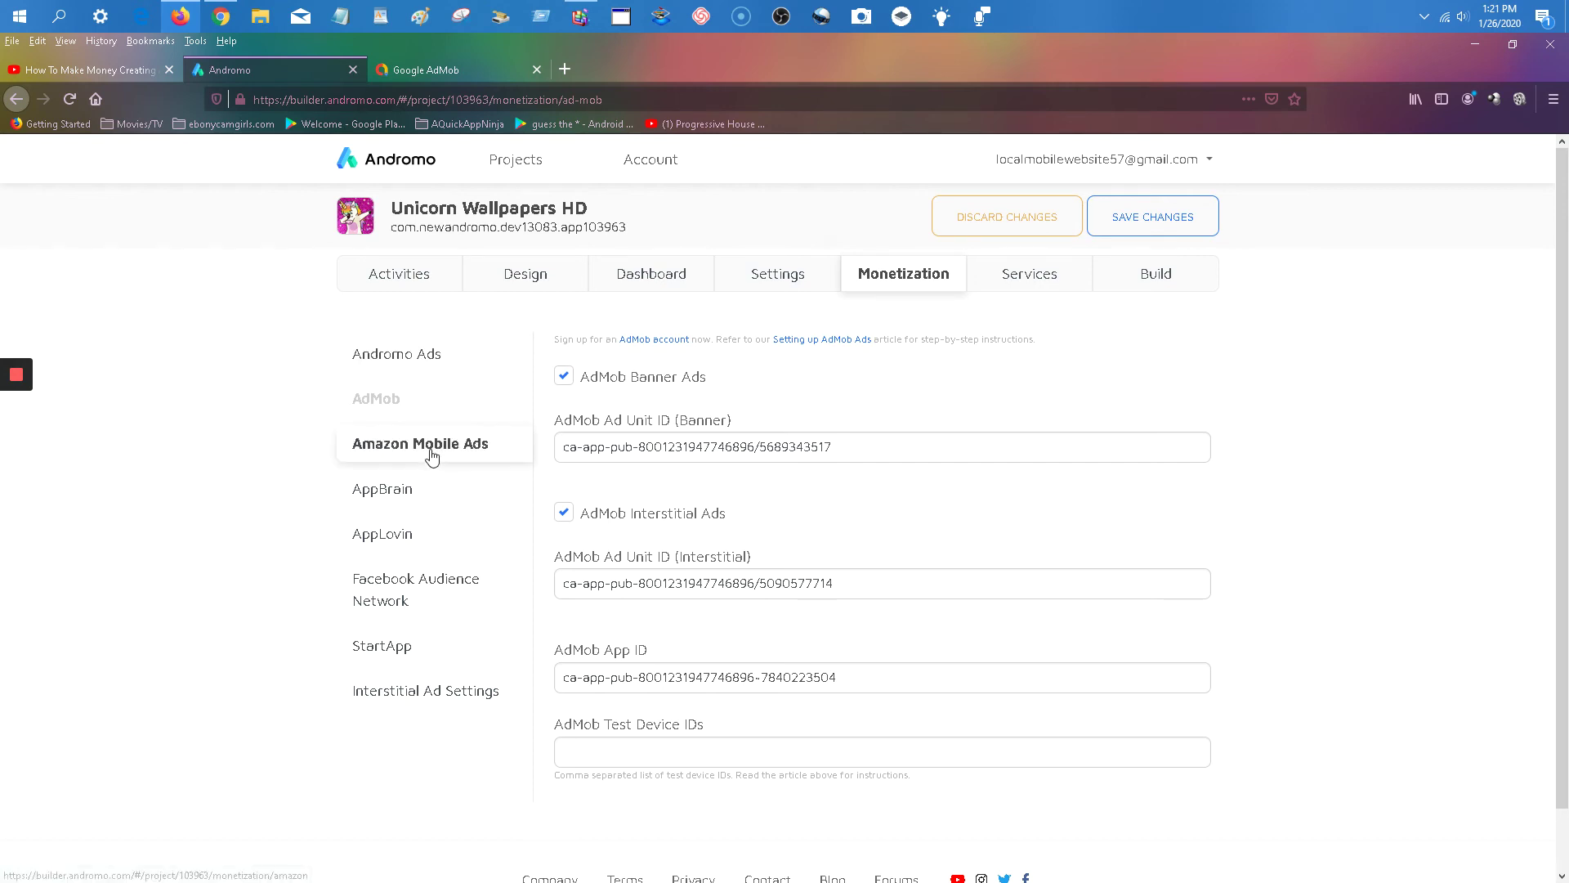
{"action": "left_click", "coordinate": [405, 700]}
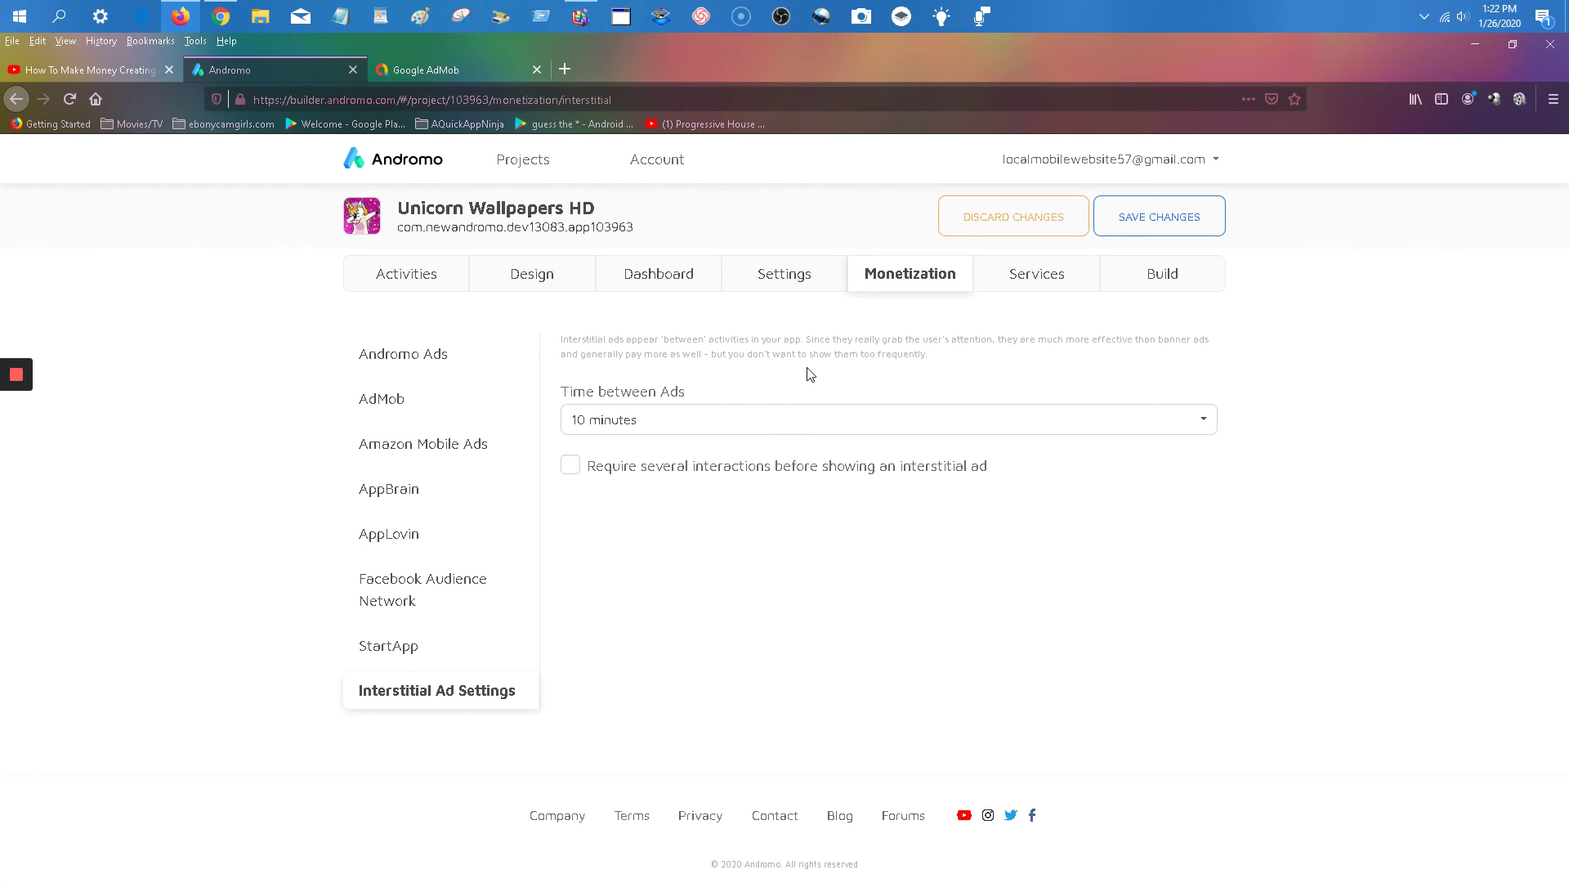
{"action": "left_click", "coordinate": [1058, 419]}
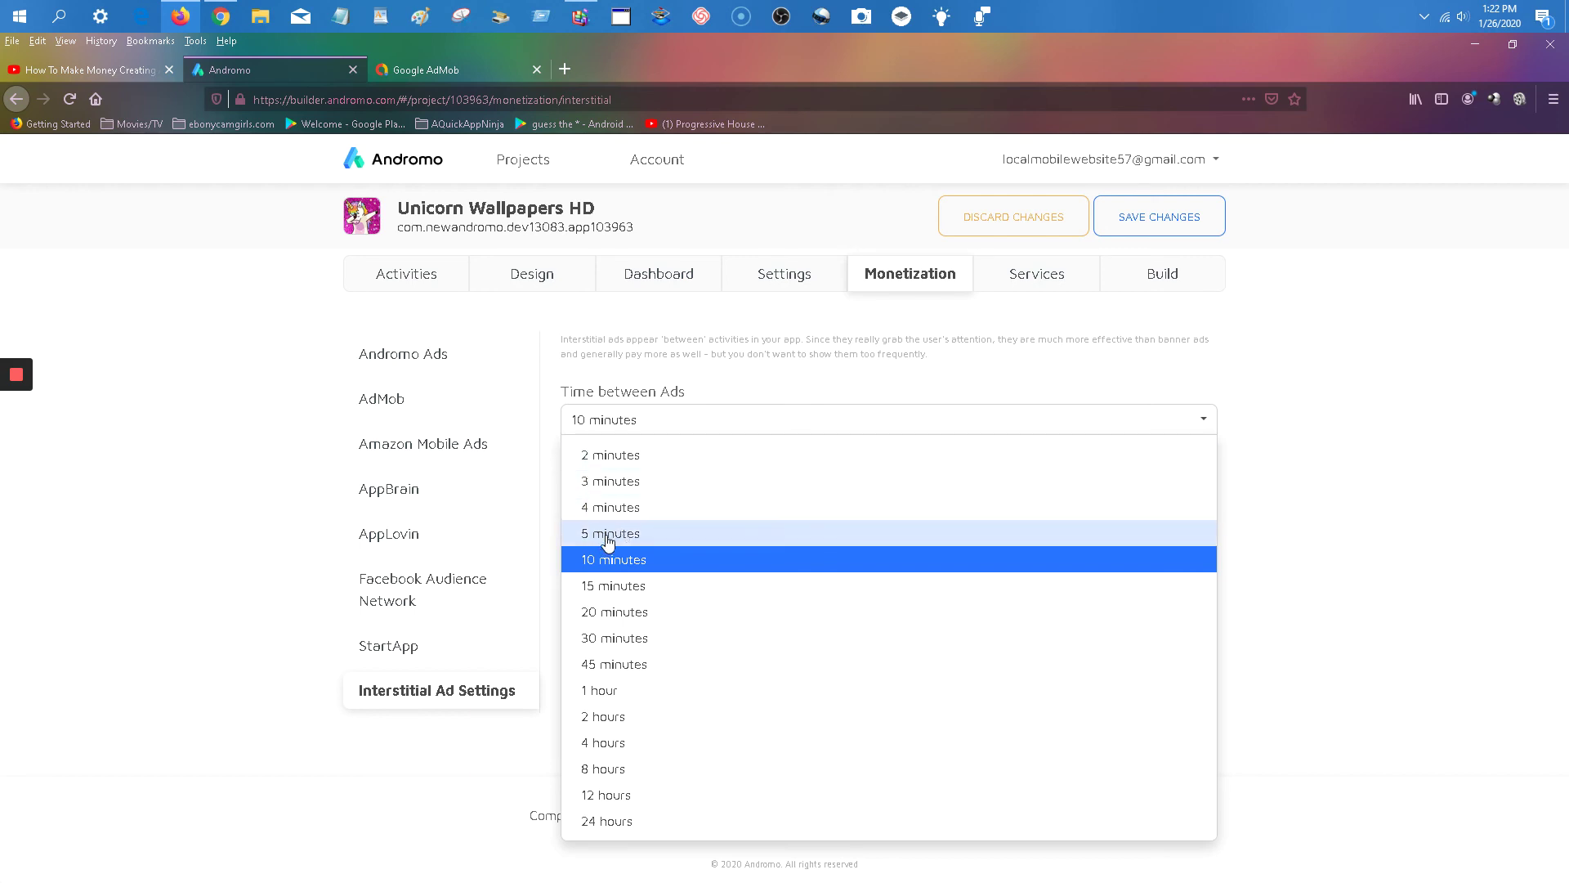
{"action": "left_click", "coordinate": [607, 564]}
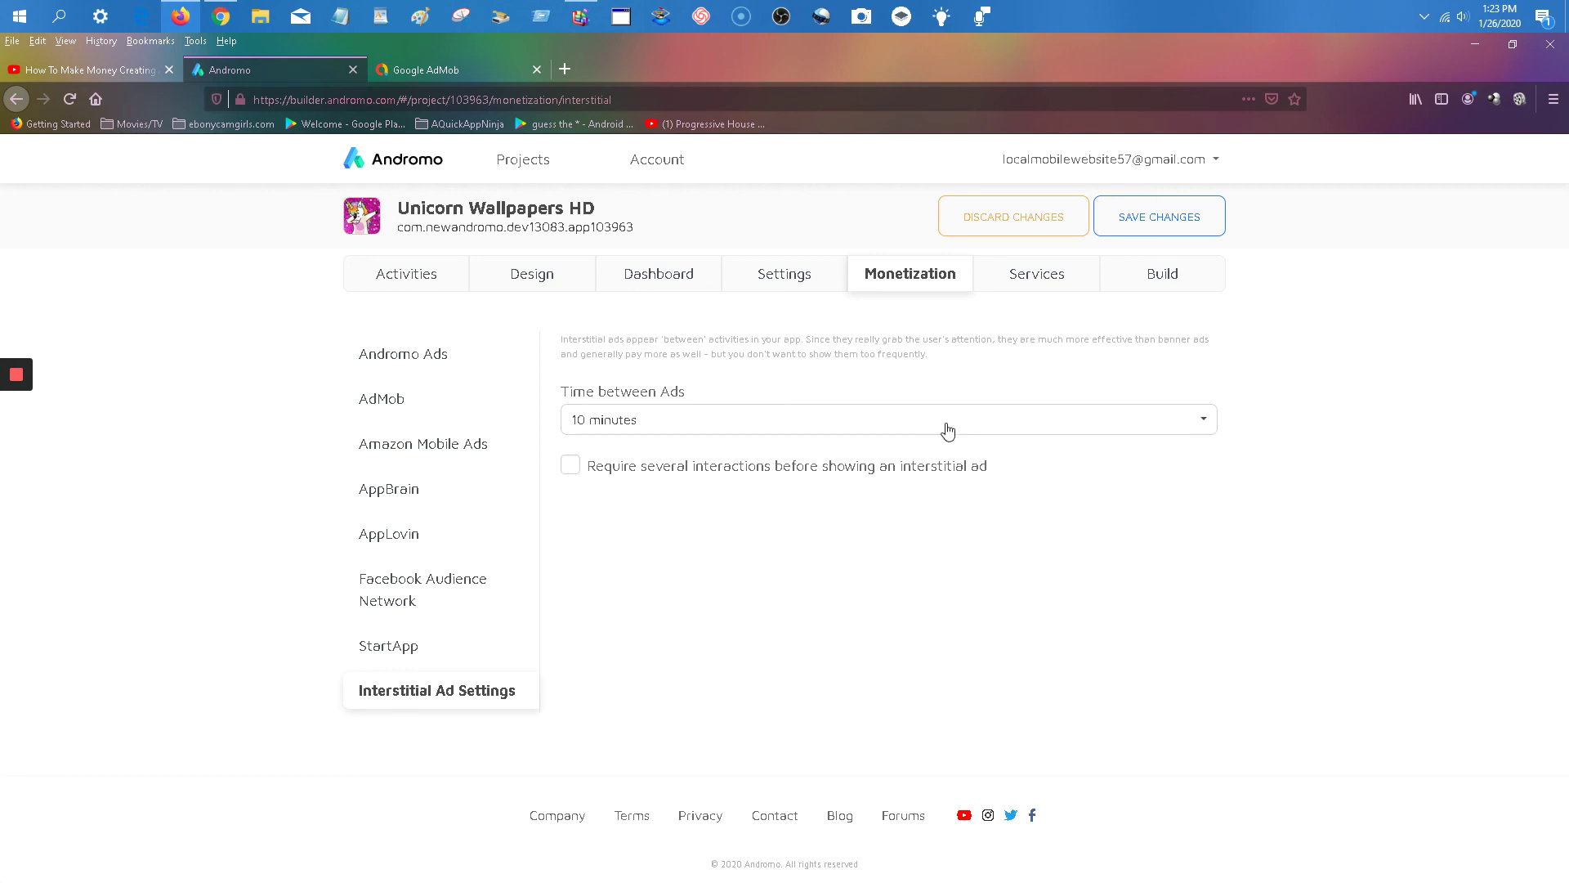
Step: Look over the Andromo Ads and AdMob settings and save the project's changes
{"action": "left_click", "coordinate": [423, 362]}
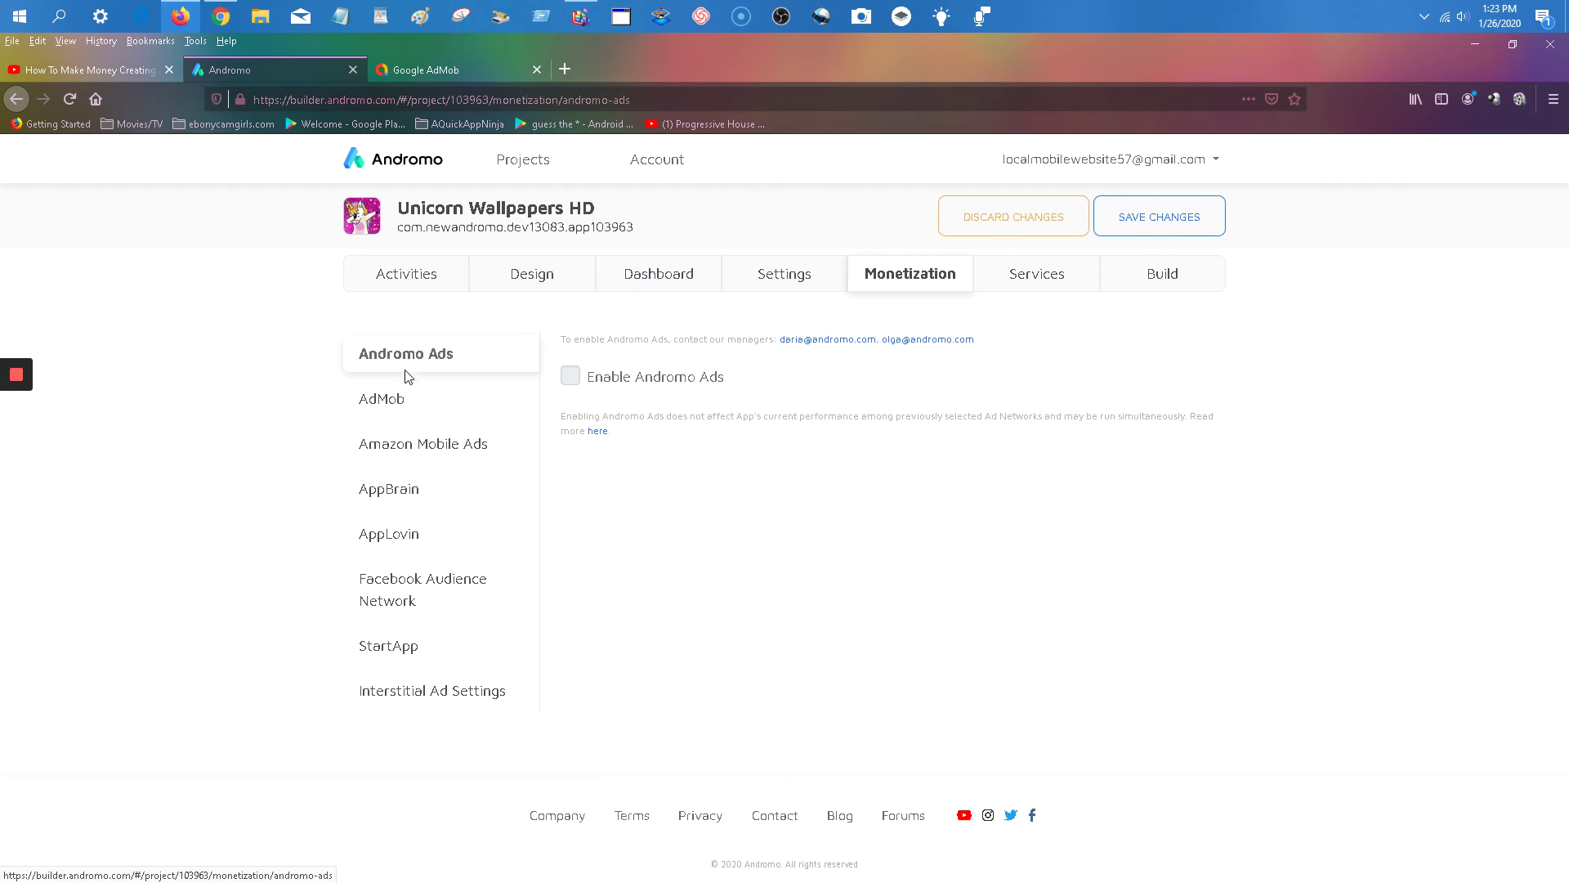
{"action": "left_click", "coordinate": [386, 402]}
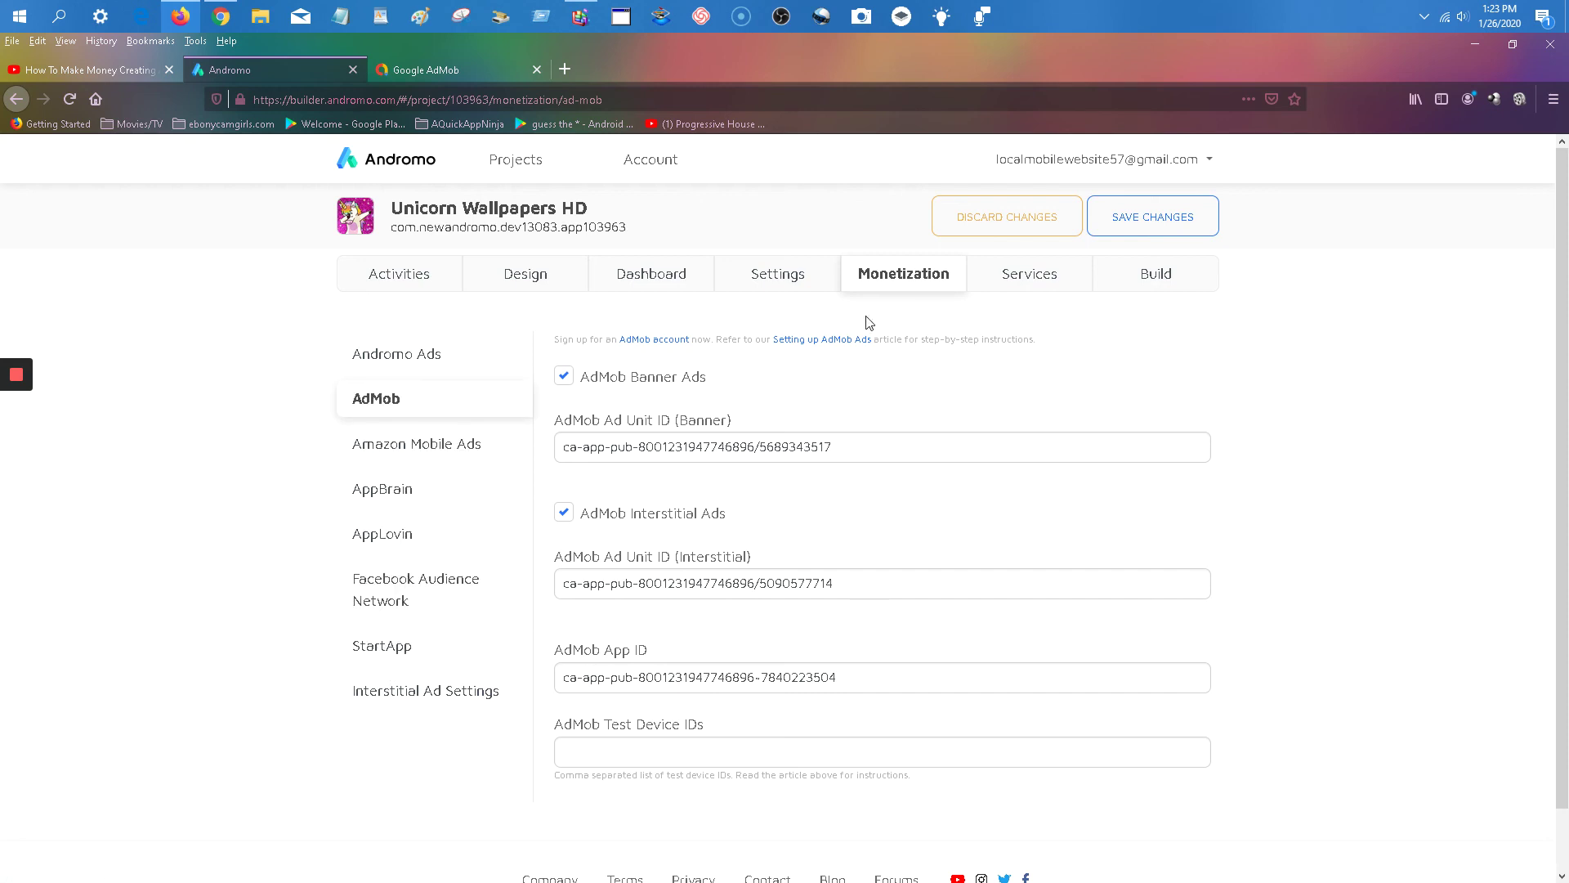
{"action": "left_click", "coordinate": [1166, 284]}
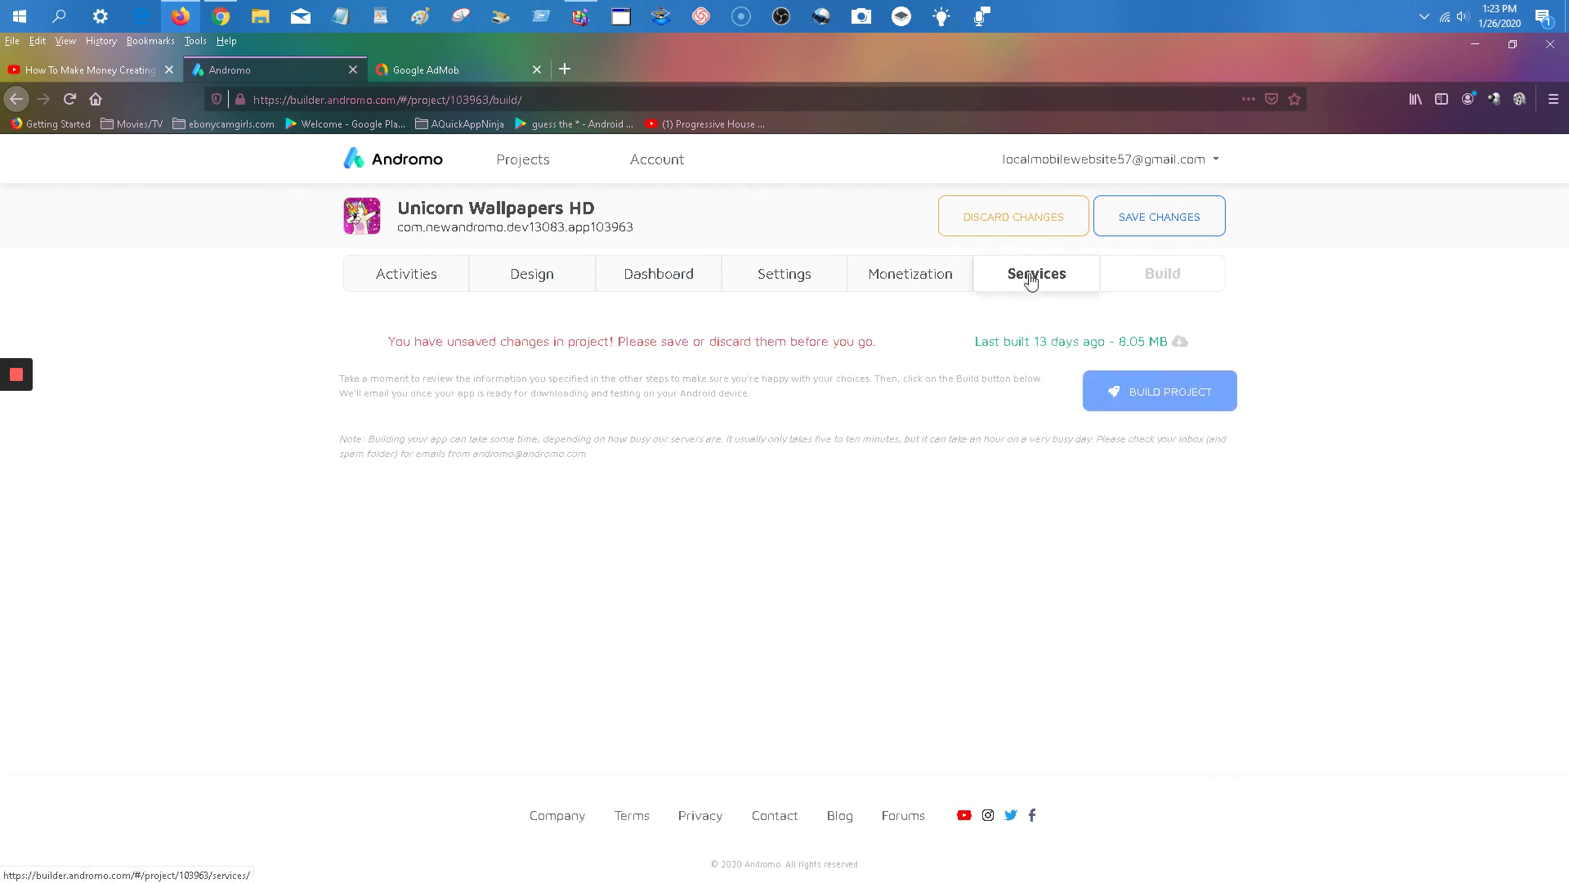
{"action": "left_click", "coordinate": [1144, 219]}
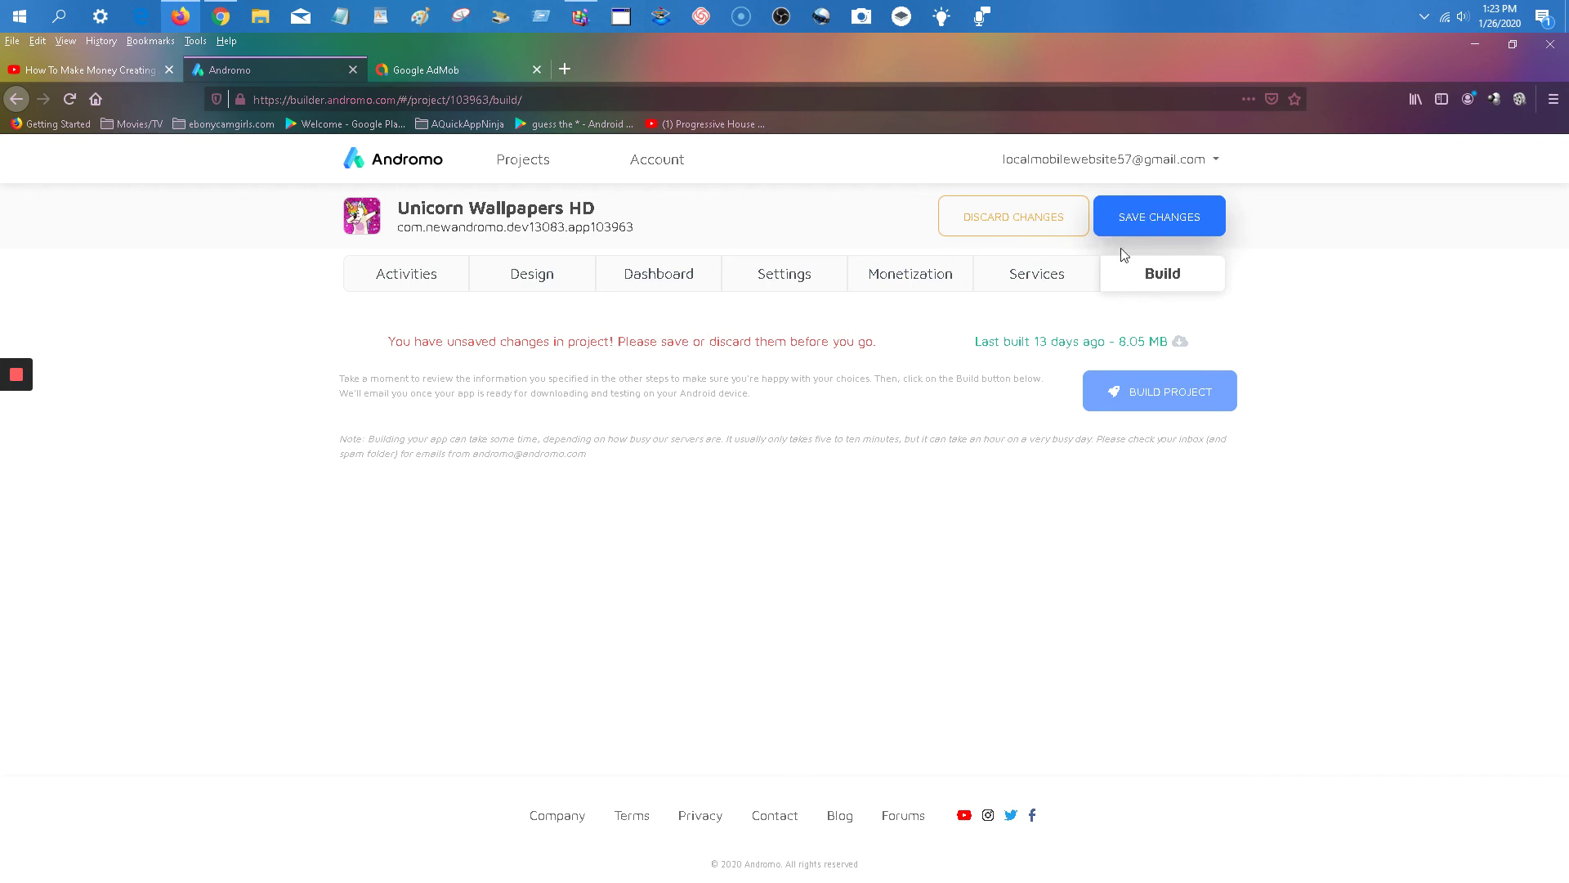
Step: Check the saved AdMob IDs in the monetization settings and build the project
{"action": "left_click", "coordinate": [923, 280]}
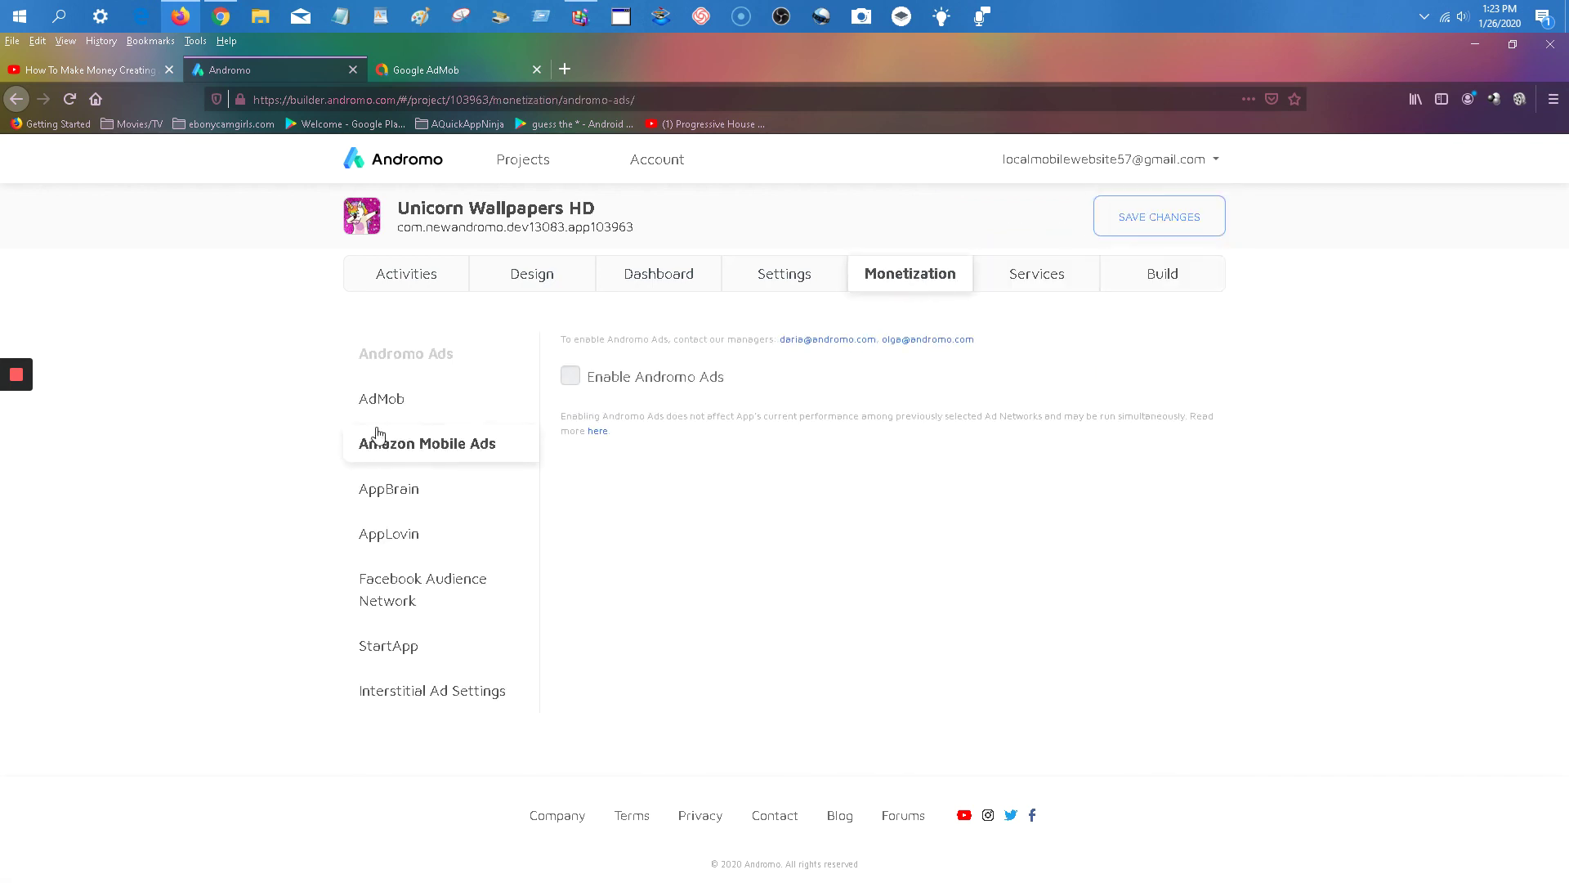
{"action": "left_click", "coordinate": [382, 409]}
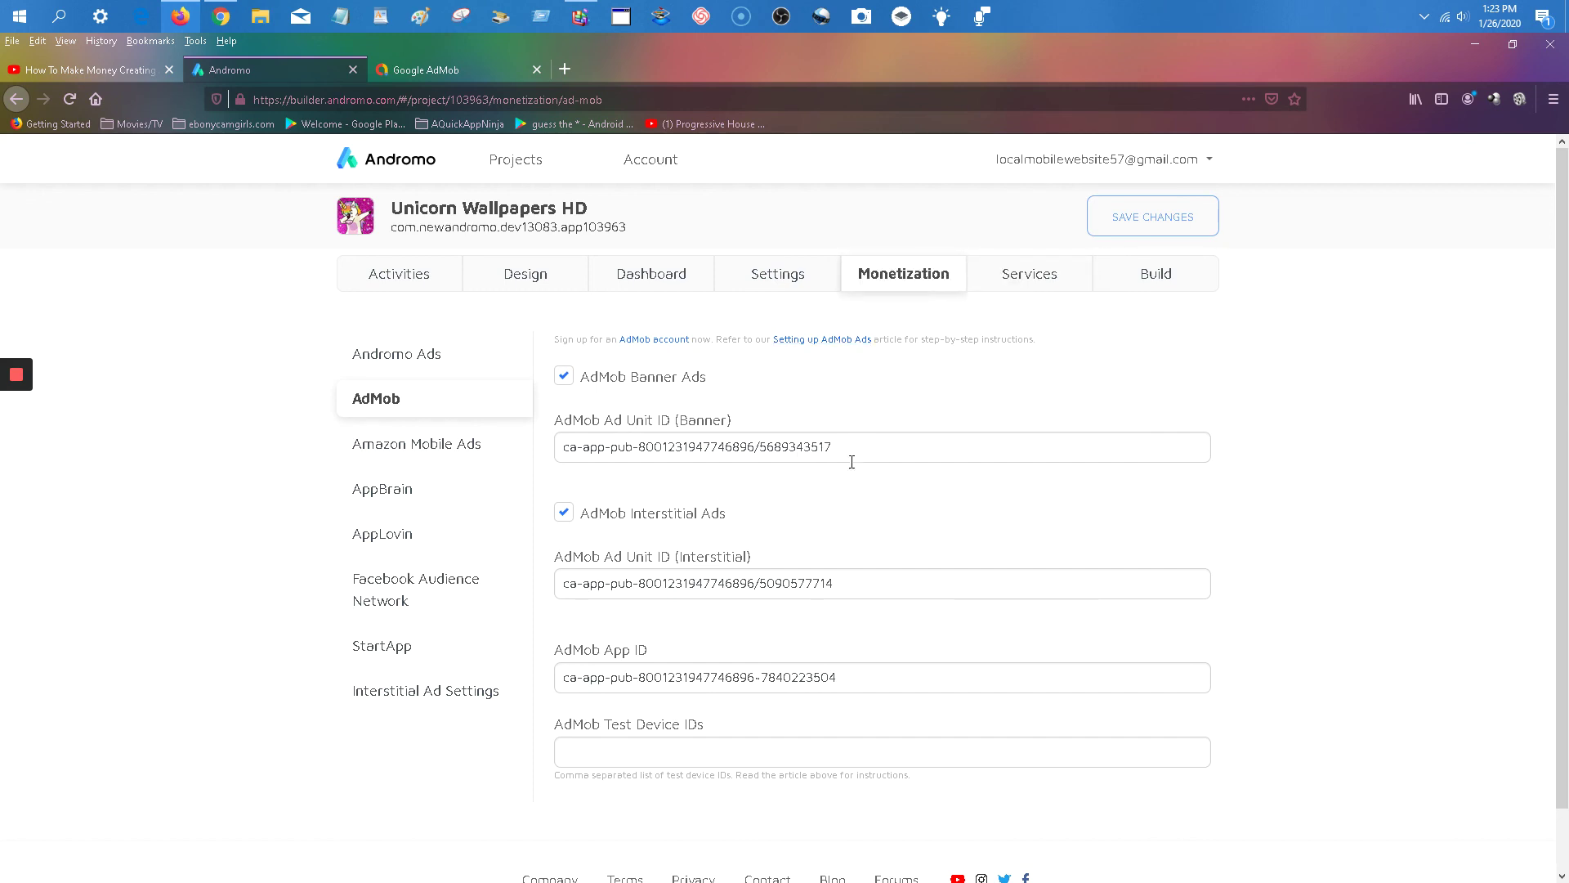
{"action": "left_click", "coordinate": [1125, 283]}
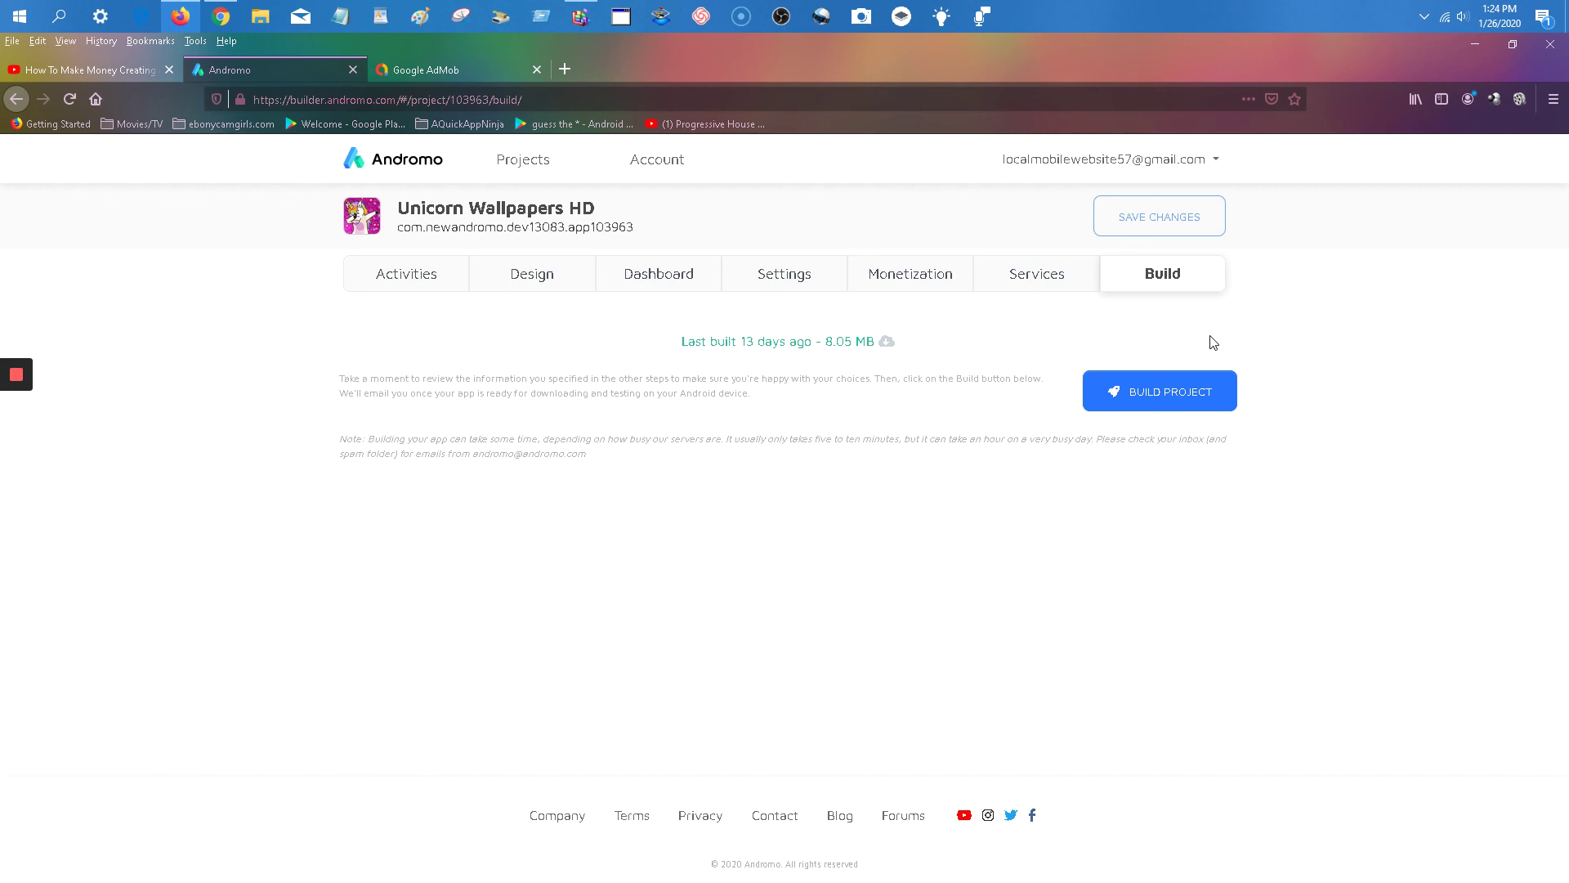
{"action": "left_click", "coordinate": [1170, 392]}
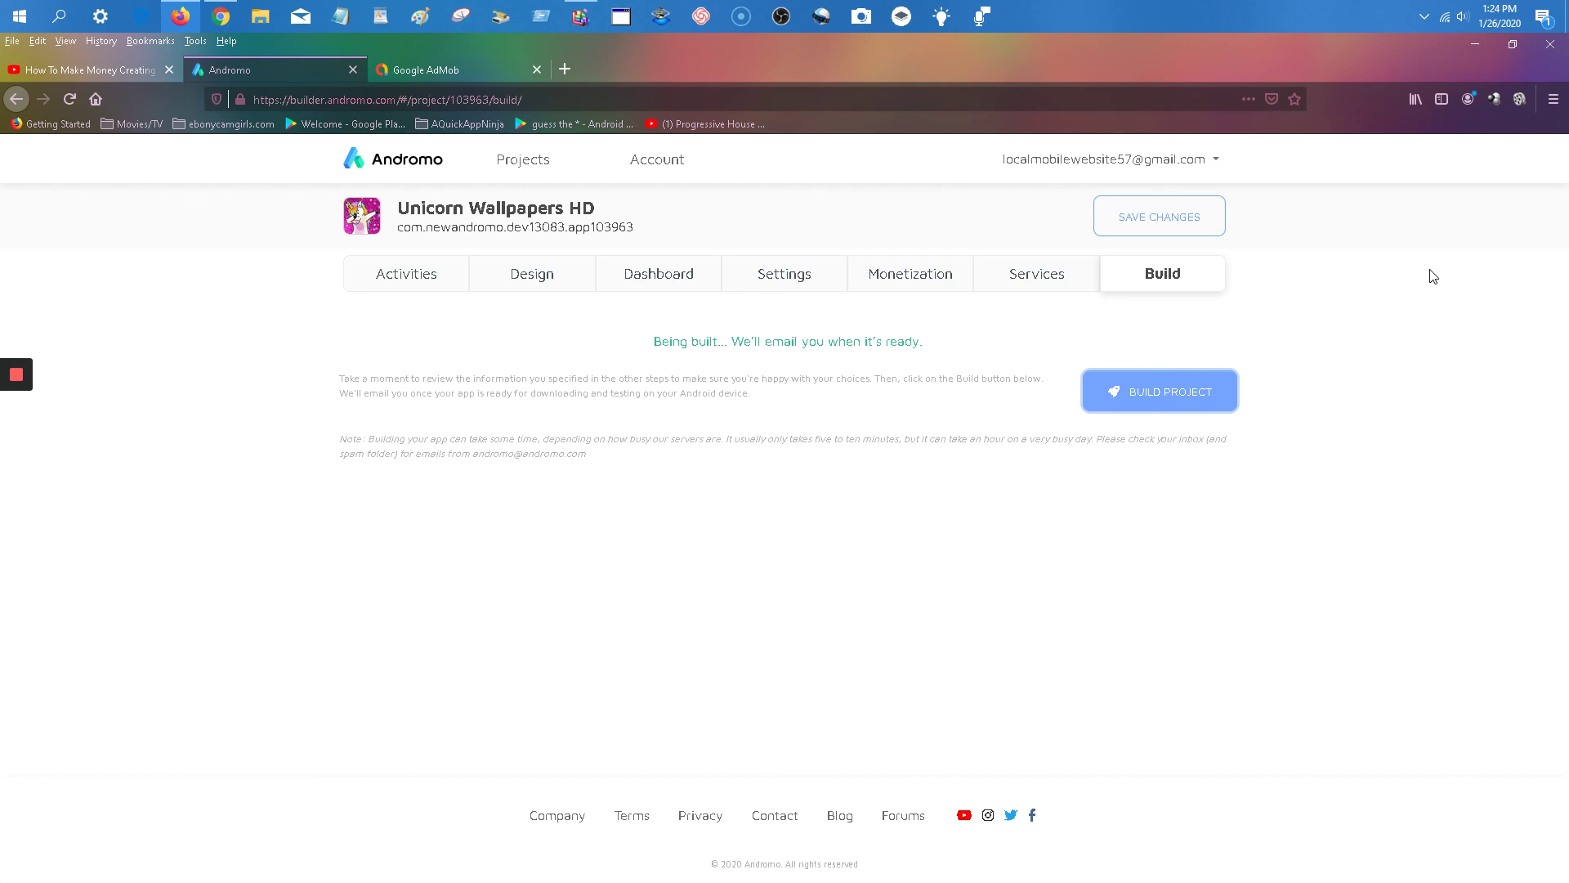
Step: Reopen the project's monetization settings
{"action": "left_click", "coordinate": [945, 288]}
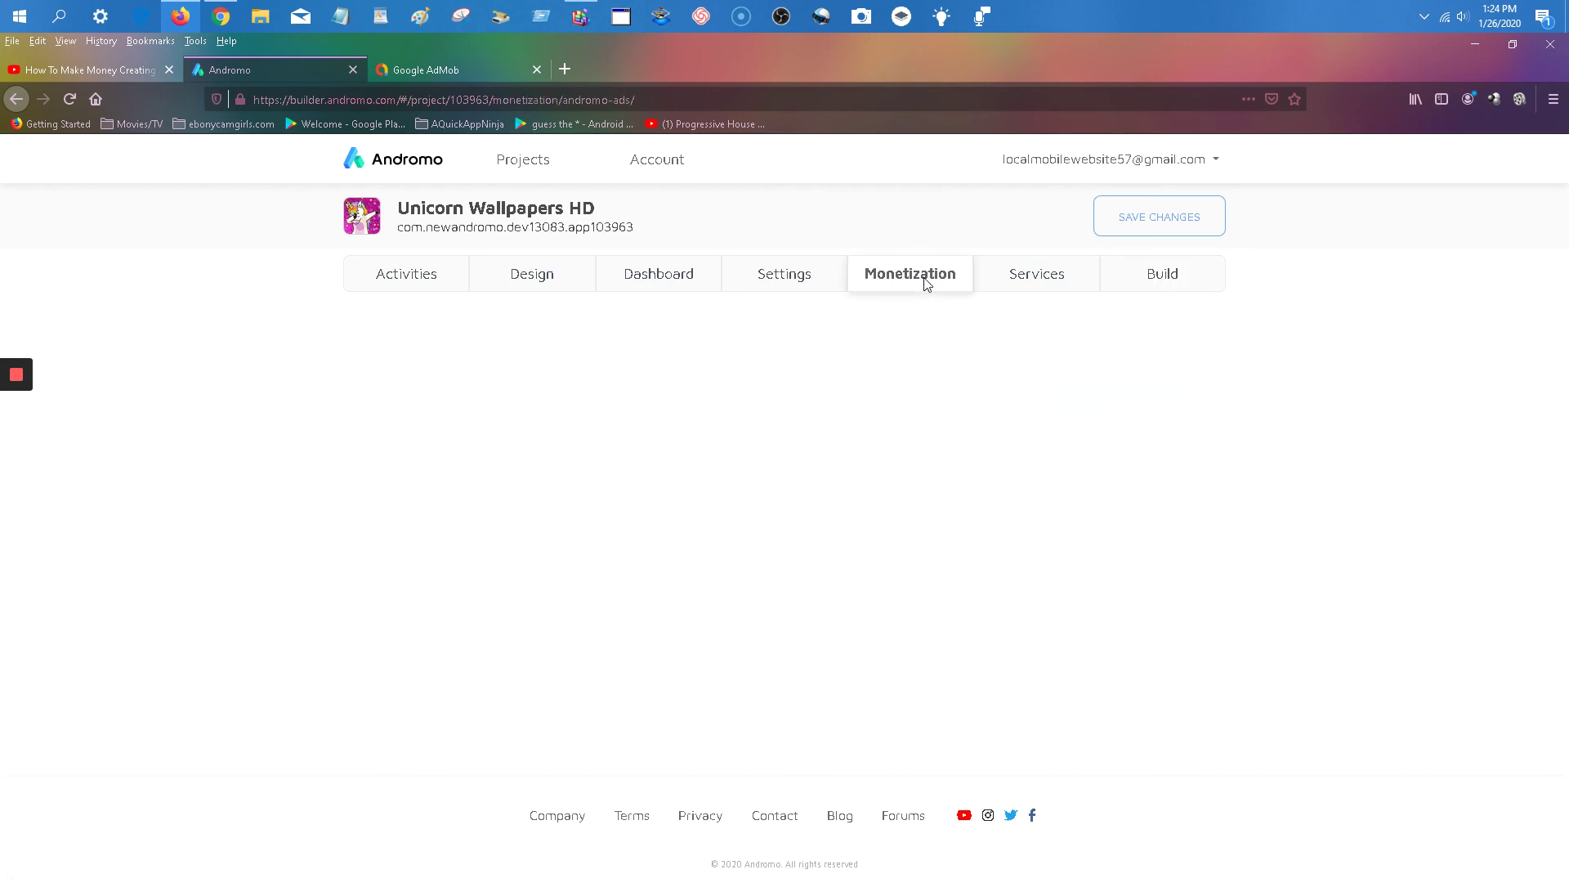